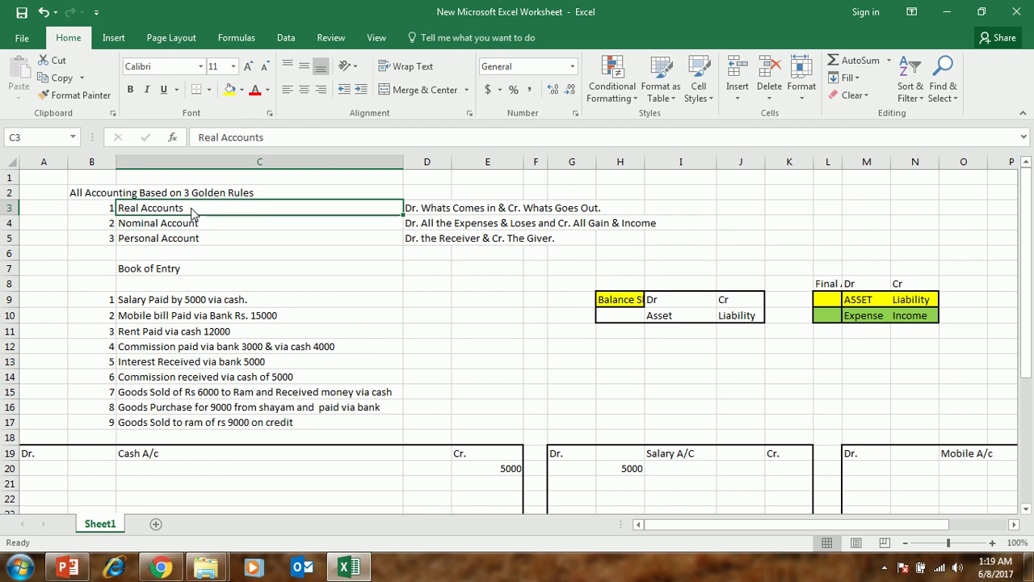
Step: Review the golden rules for Real, Nominal and Personal accounts against the cash salary payment in the Book of Entry
{"action": "left_click", "coordinate": [203, 225]}
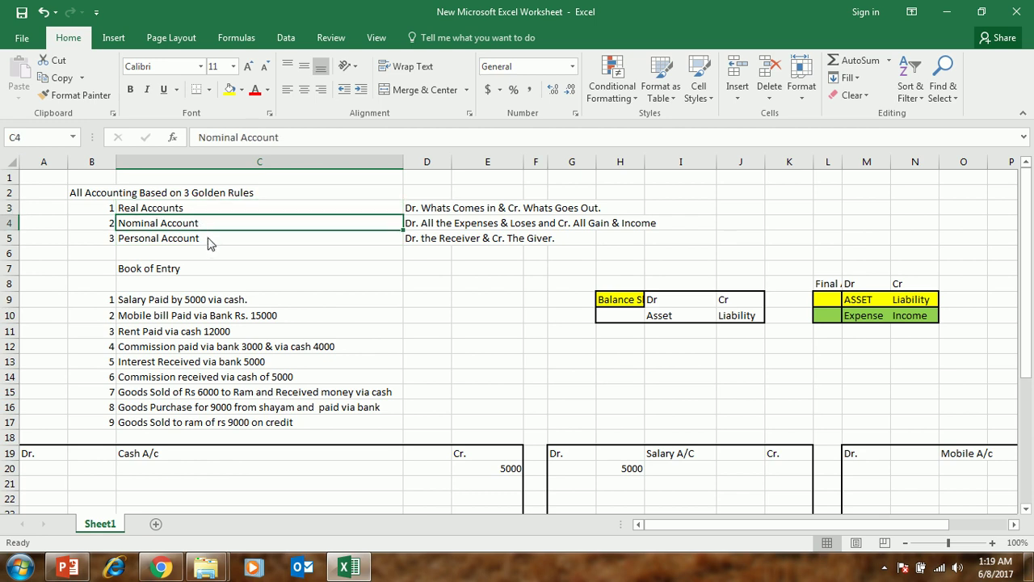
{"action": "left_click", "coordinate": [208, 243]}
{"action": "left_click", "coordinate": [208, 212]}
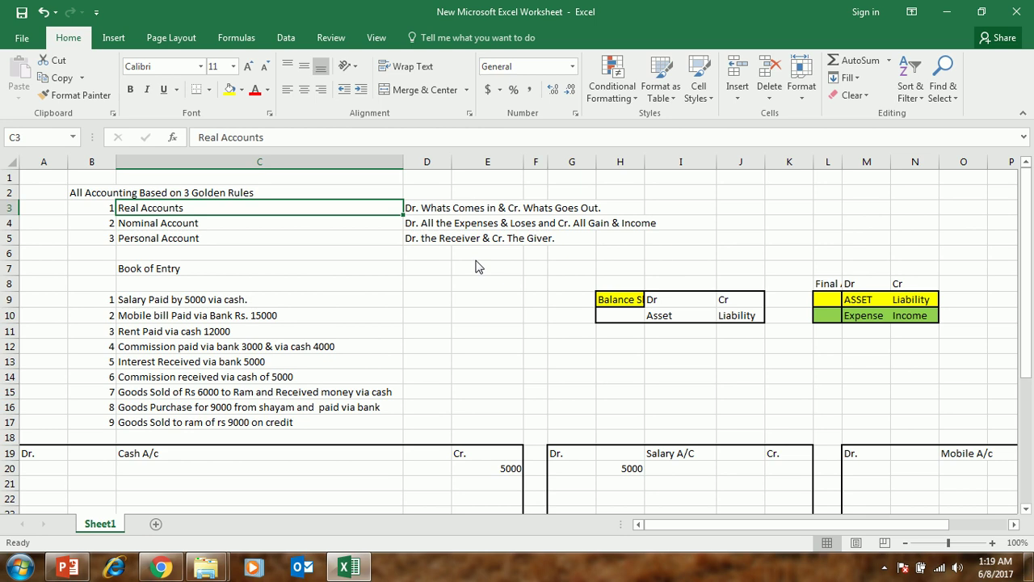
{"action": "left_click", "coordinate": [159, 302]}
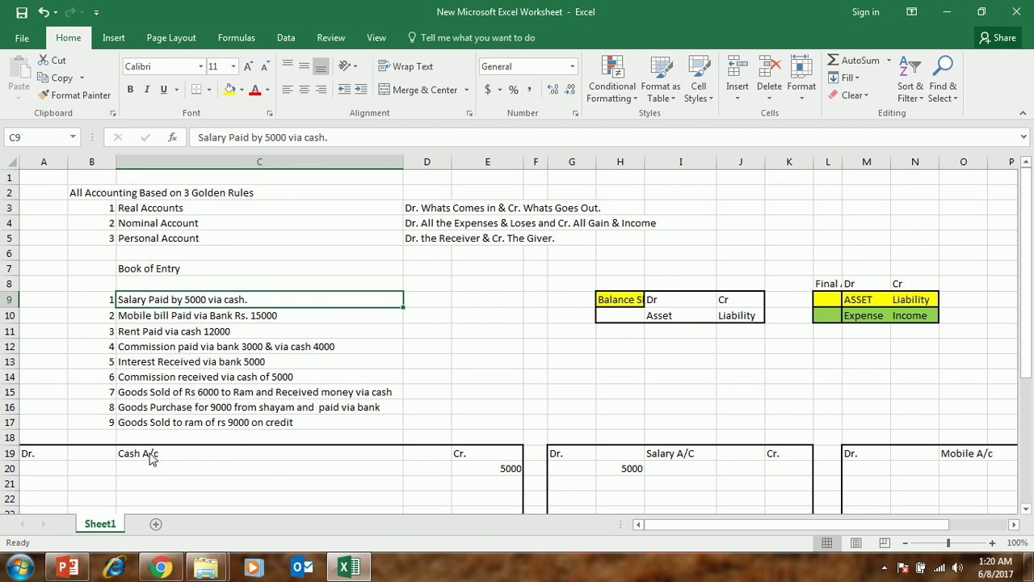
{"action": "left_click", "coordinate": [145, 210]}
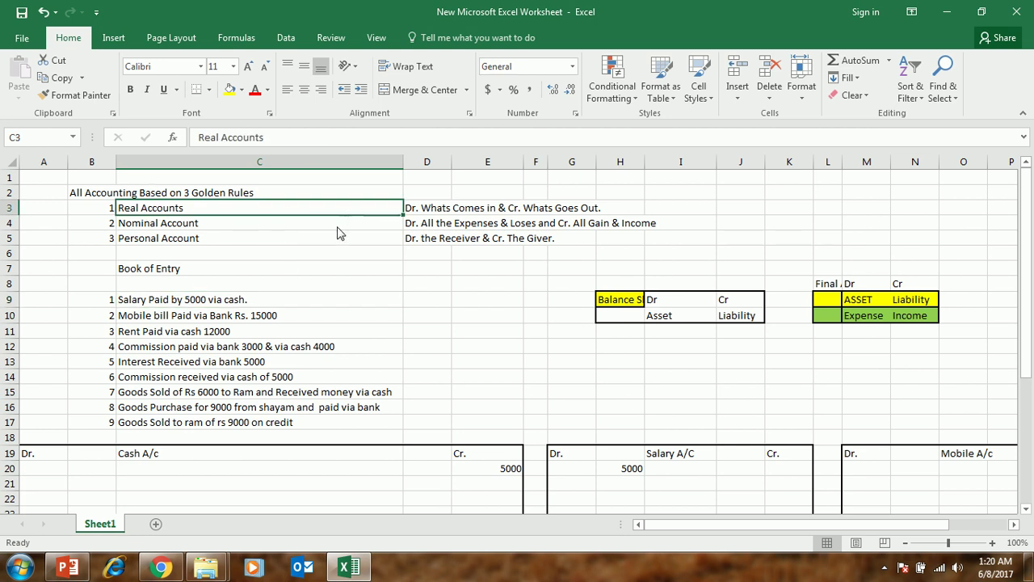
{"action": "left_click", "coordinate": [435, 212]}
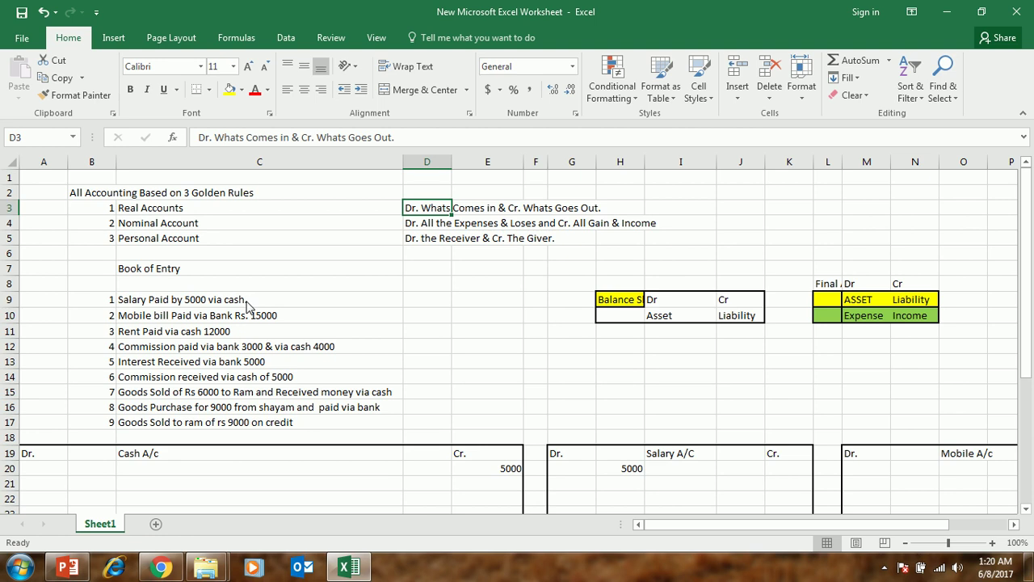
{"action": "left_click", "coordinate": [171, 209]}
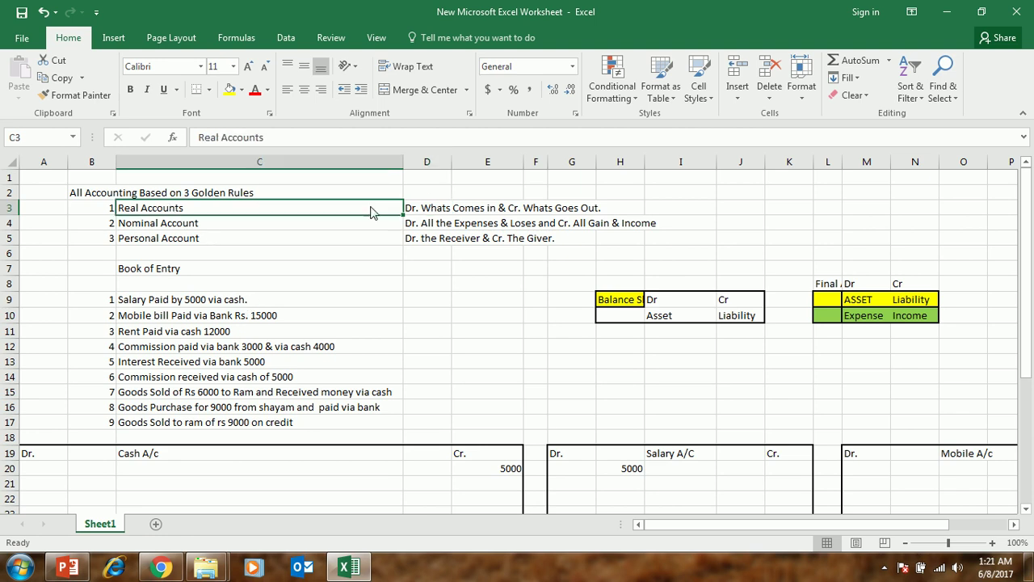
{"action": "left_click", "coordinate": [433, 212]}
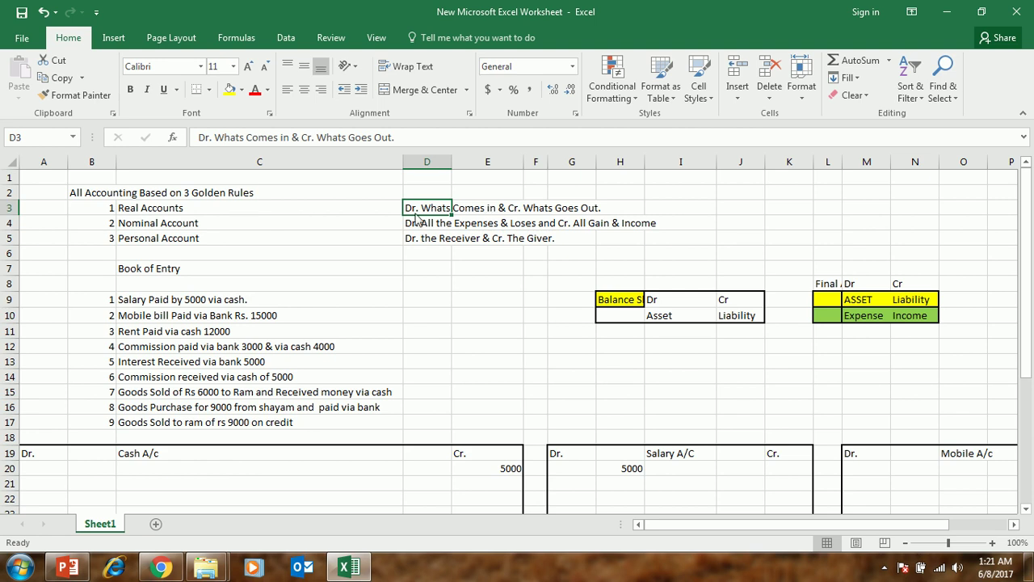
Step: Examine the salary payment's postings in the Cash and Salary accounts against the Nominal Account rule
{"action": "left_click", "coordinate": [227, 456]}
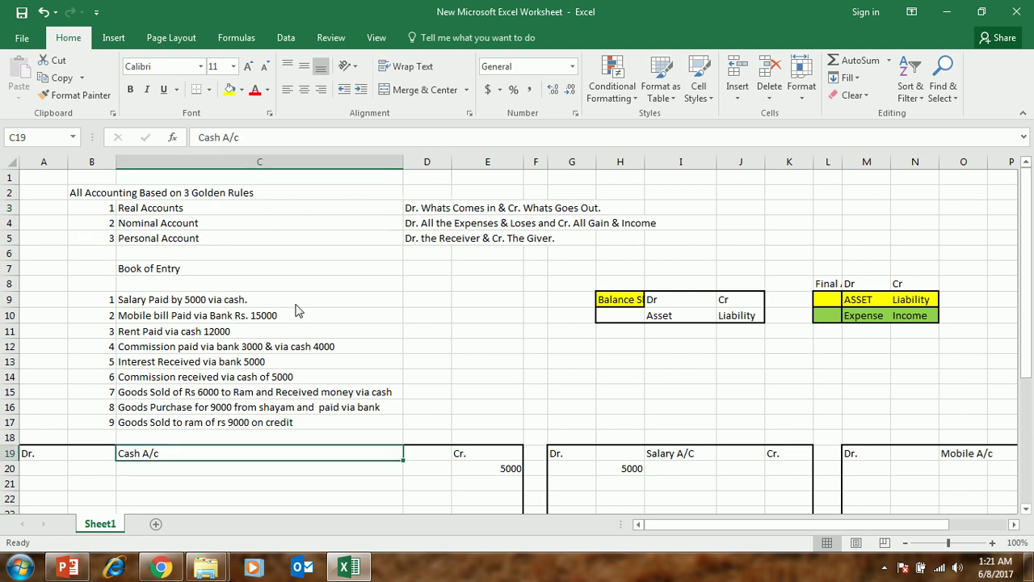
{"action": "scroll", "coordinate": [298, 310], "scroll_direction": "down", "scroll_amount": 2}
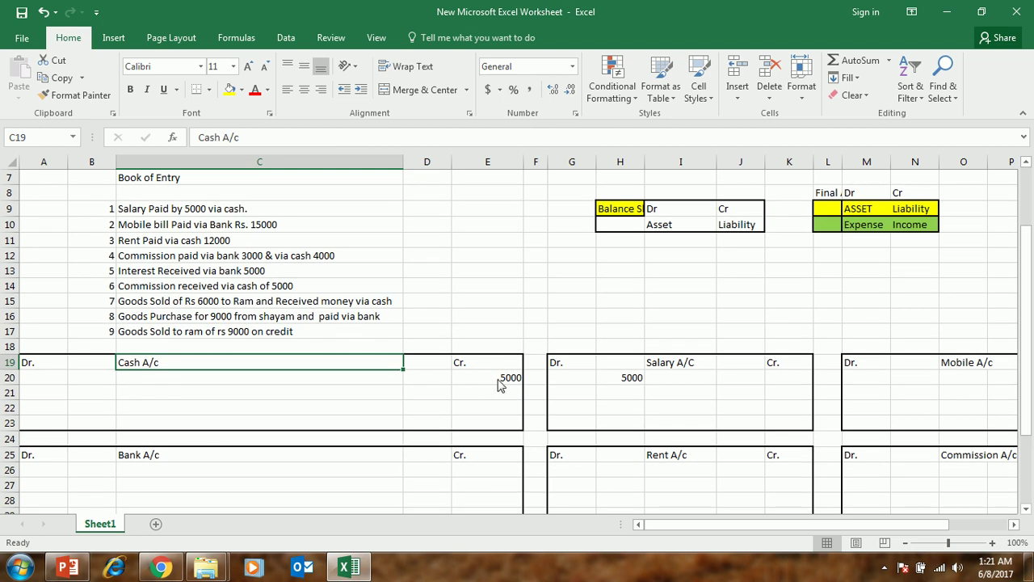
{"action": "left_click", "coordinate": [499, 384]}
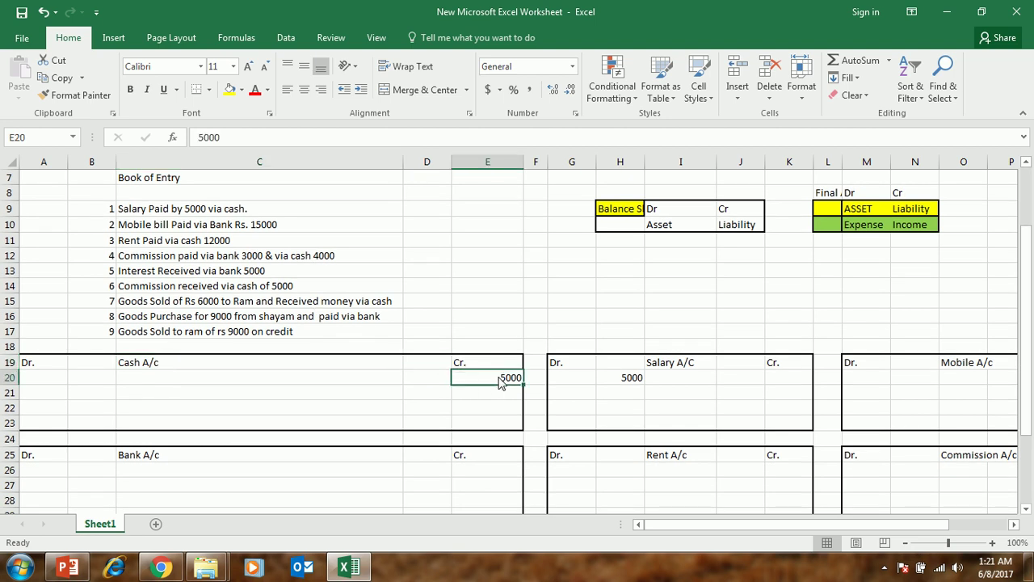
{"action": "left_click", "coordinate": [629, 385]}
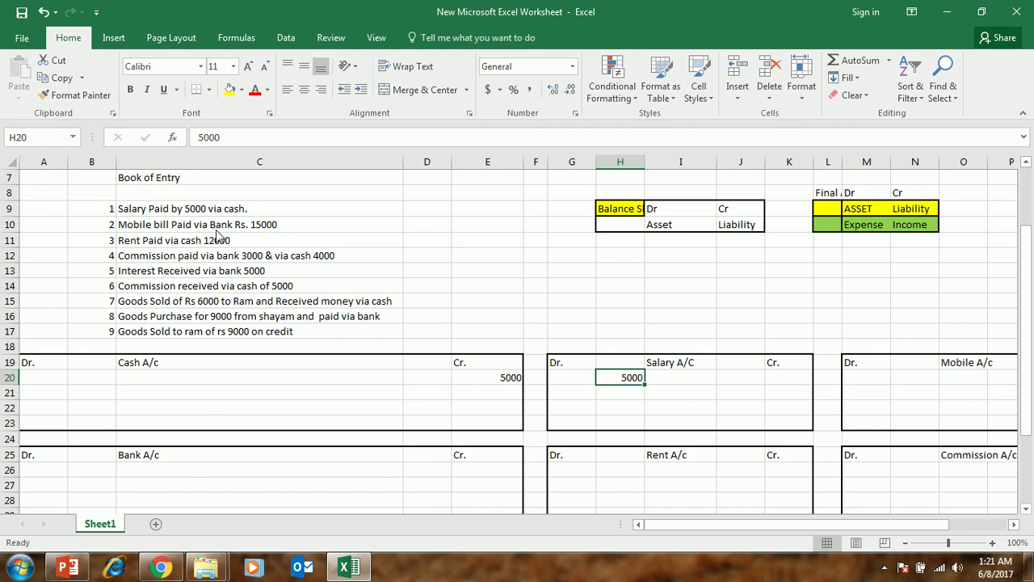
{"action": "scroll", "coordinate": [217, 234], "scroll_direction": "up", "scroll_amount": 2}
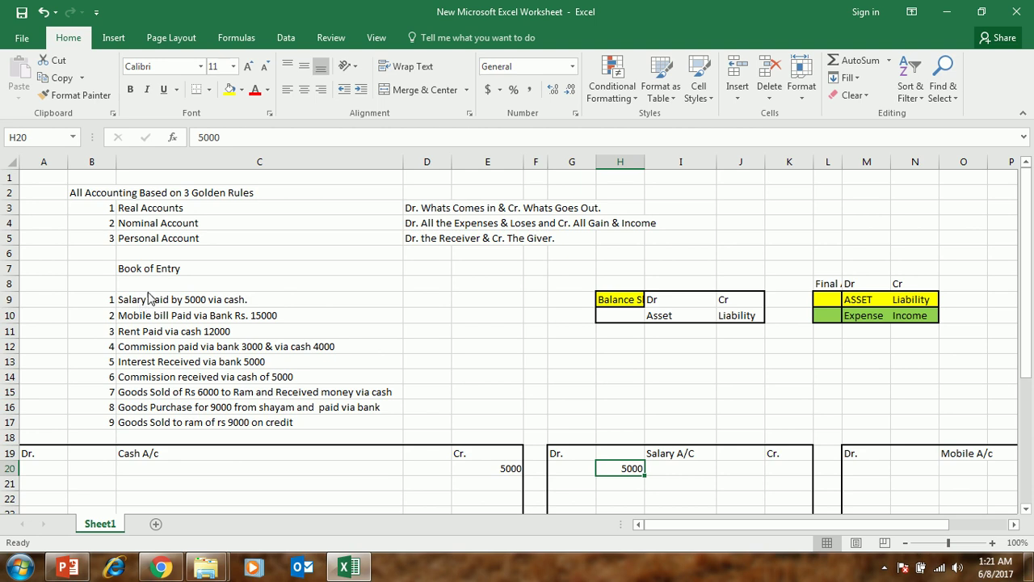
{"action": "left_click", "coordinate": [458, 229]}
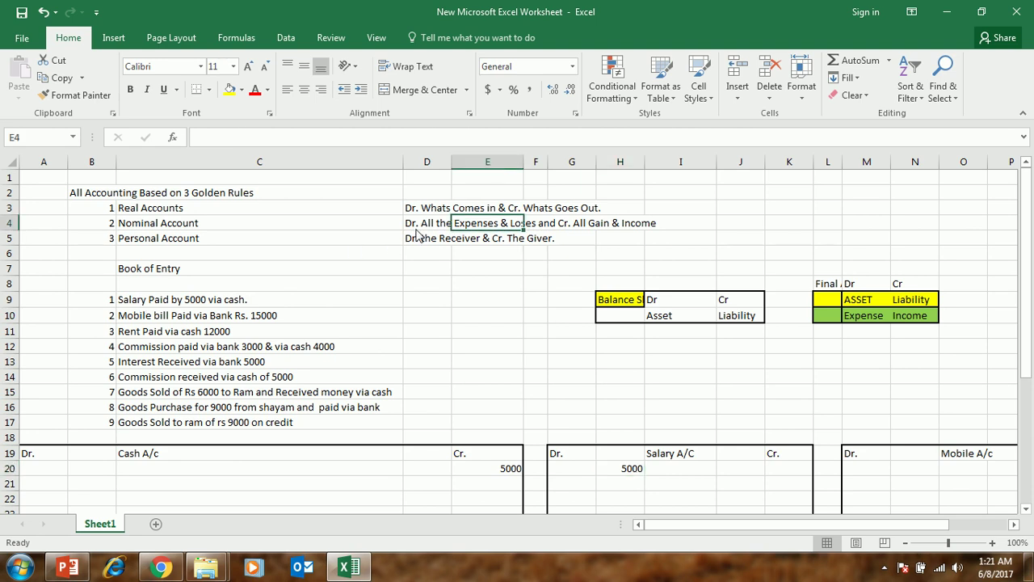
{"action": "left_click", "coordinate": [244, 226]}
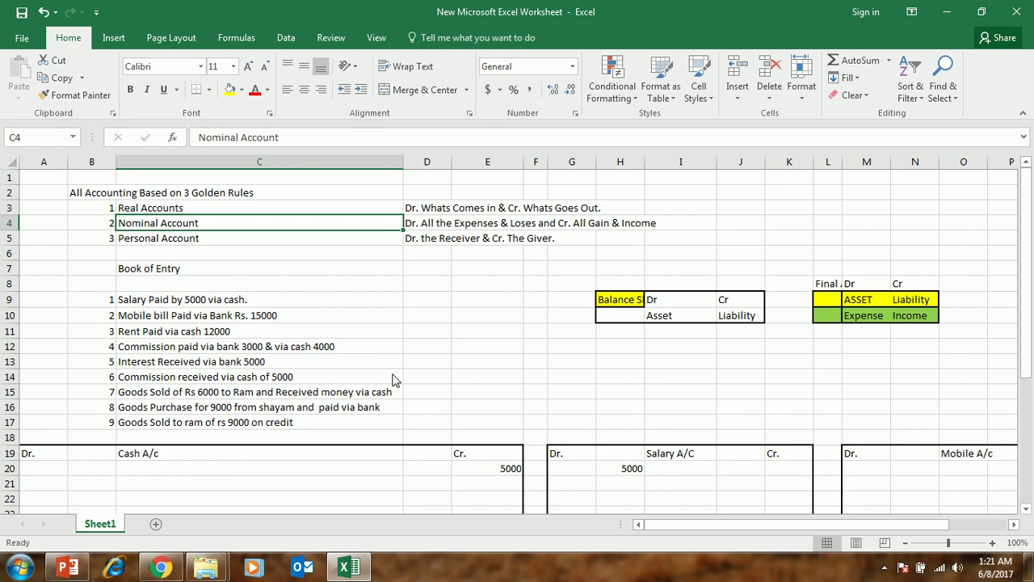
{"action": "left_click", "coordinate": [631, 475]}
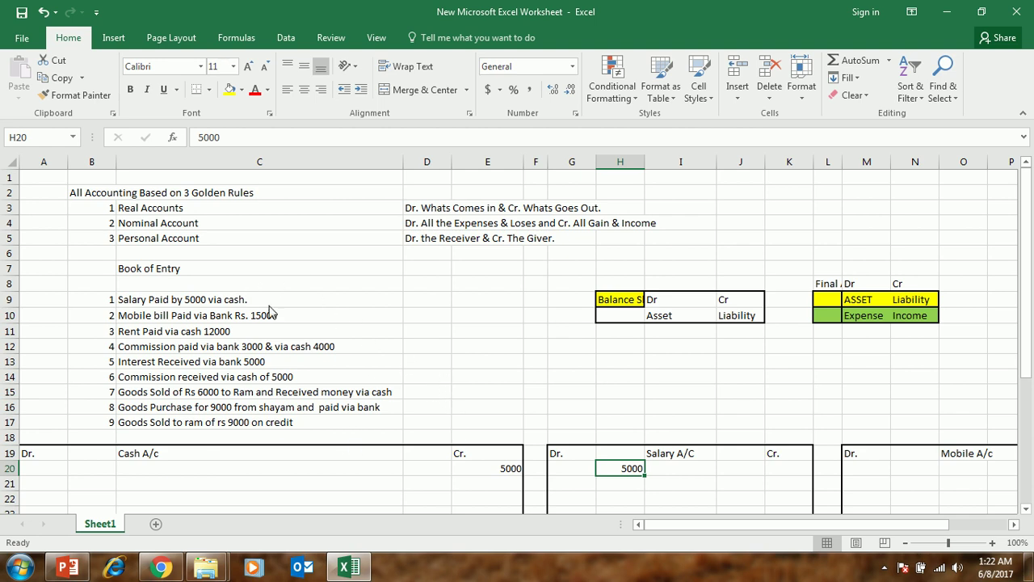
Step: Post the mobile bill payment by entering 15000 in N20 on the debit side of the Mobile A/c
{"action": "left_click", "coordinate": [193, 317]}
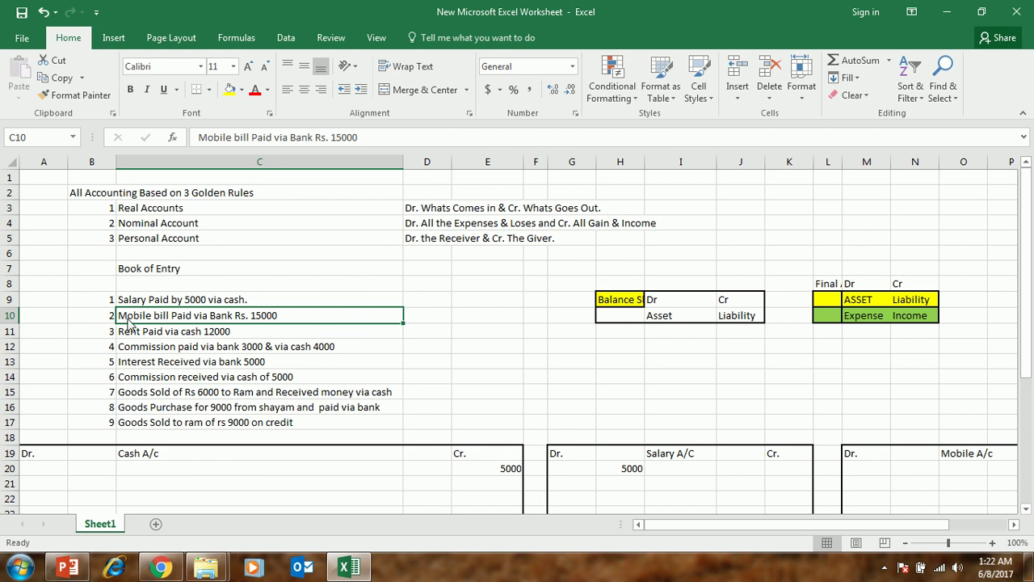
{"action": "scroll", "coordinate": [720, 393], "scroll_direction": "down", "scroll_amount": 2}
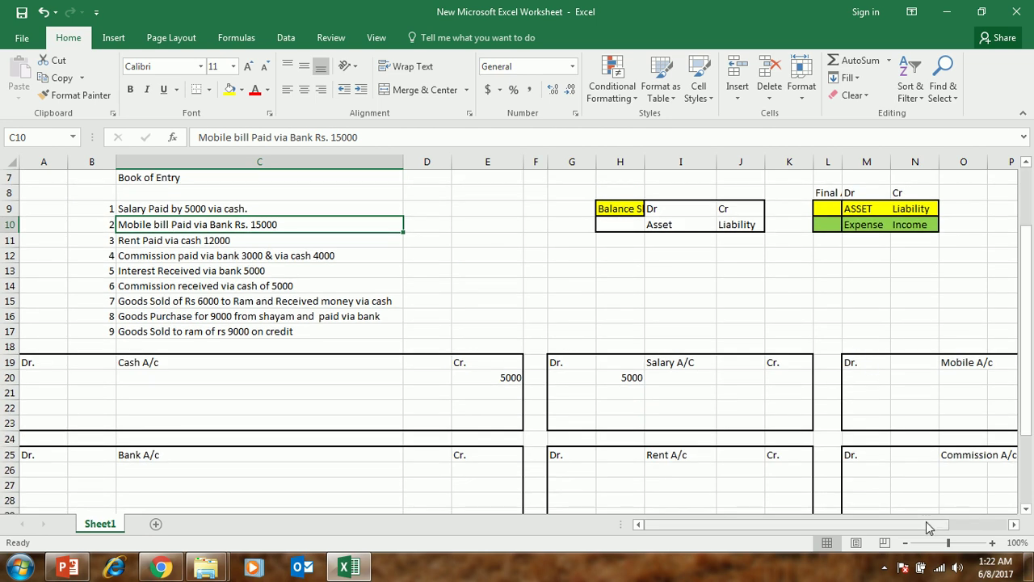
{"action": "left_click_drag", "start_coordinate": [929, 527], "coordinate": [968, 528]}
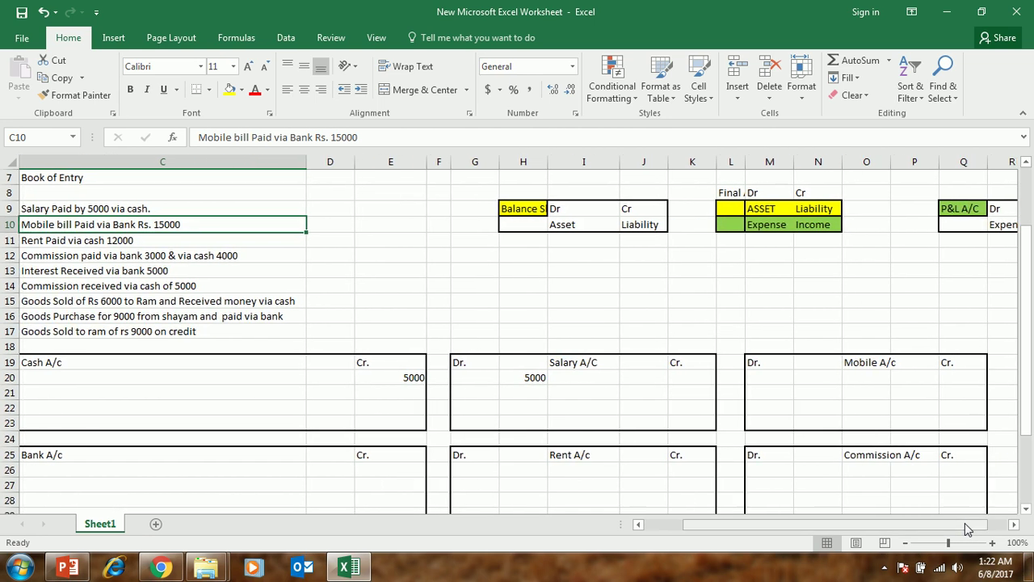
{"action": "left_click", "coordinate": [825, 381]}
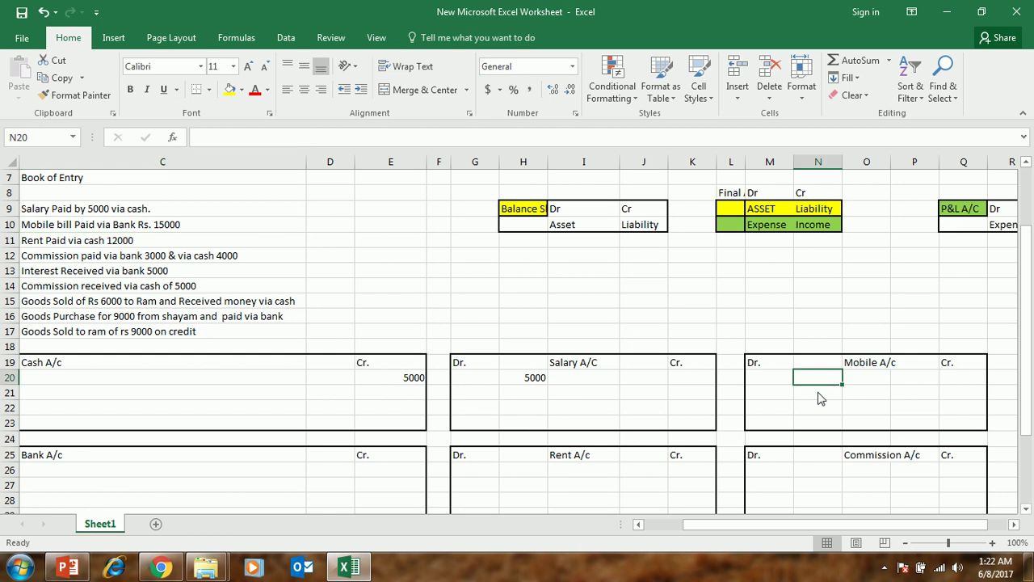
{"action": "type", "text": "15000"}
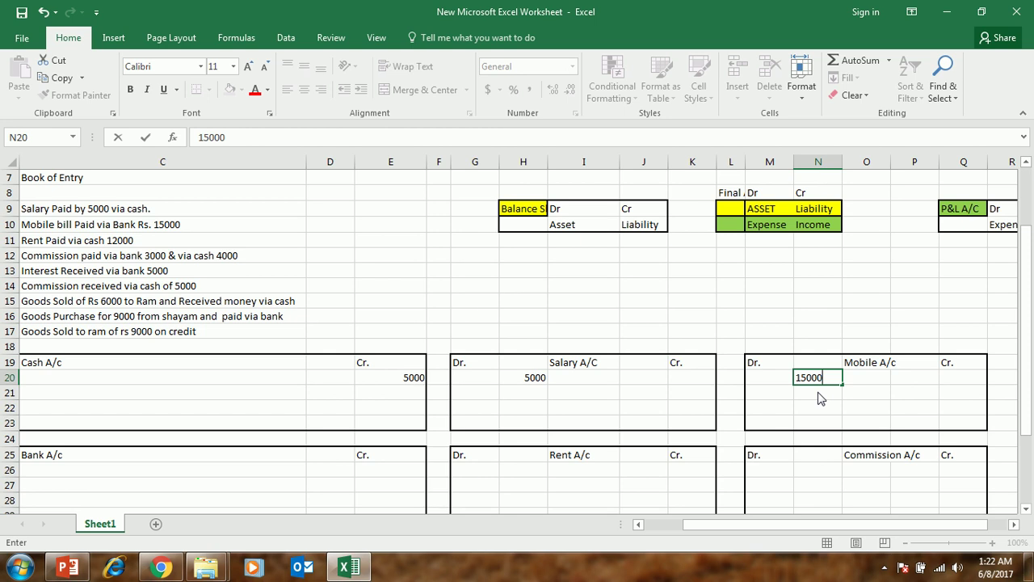
{"action": "left_click_drag", "start_coordinate": [695, 525], "coordinate": [657, 528]}
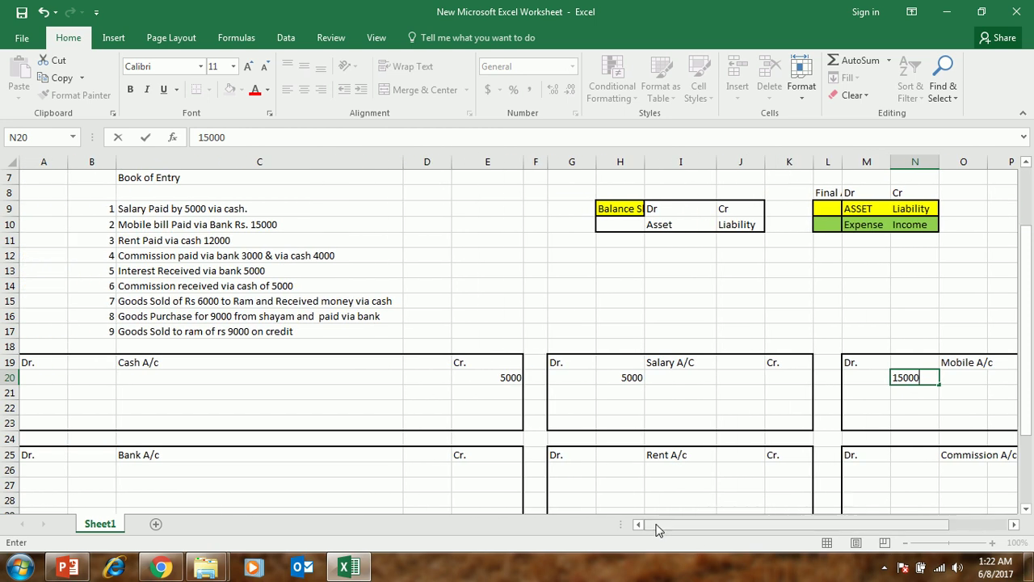
{"action": "left_click", "coordinate": [228, 230]}
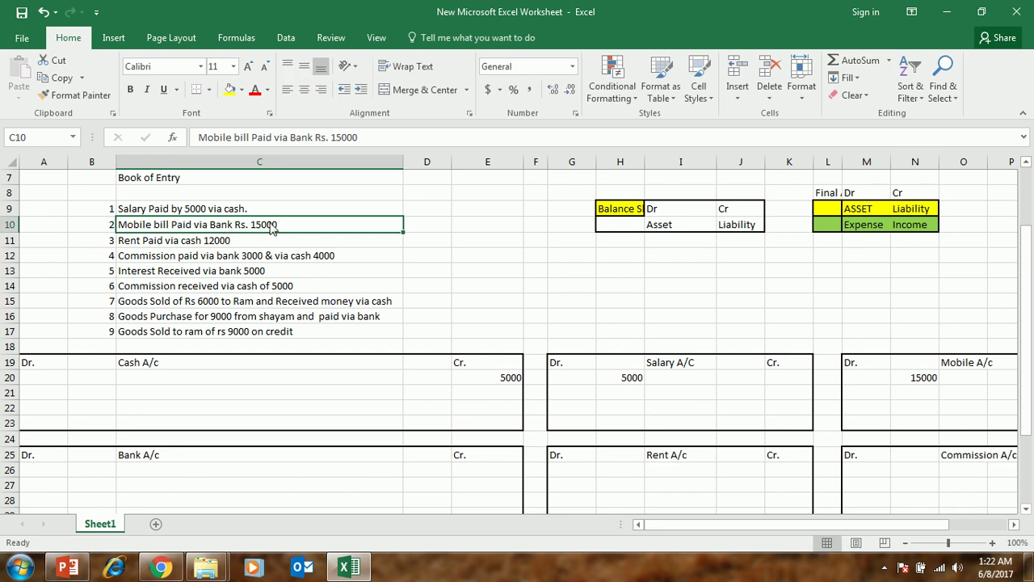
Step: Check the Real Accounts rule and the ledger accounts against the mobile bill entry paid via bank
{"action": "scroll", "coordinate": [298, 300], "scroll_direction": "up", "scroll_amount": 2}
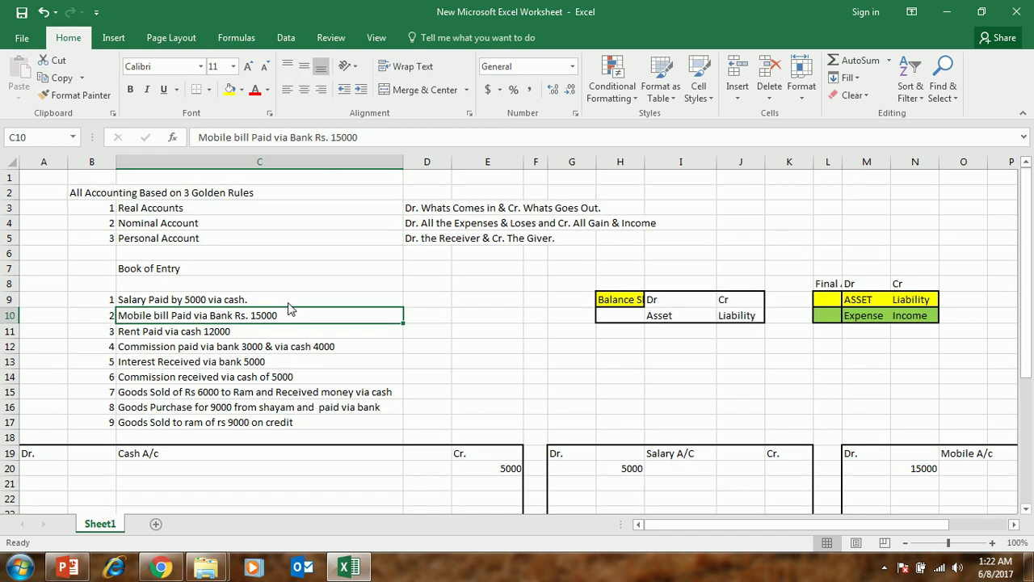
{"action": "double_click", "coordinate": [224, 212]}
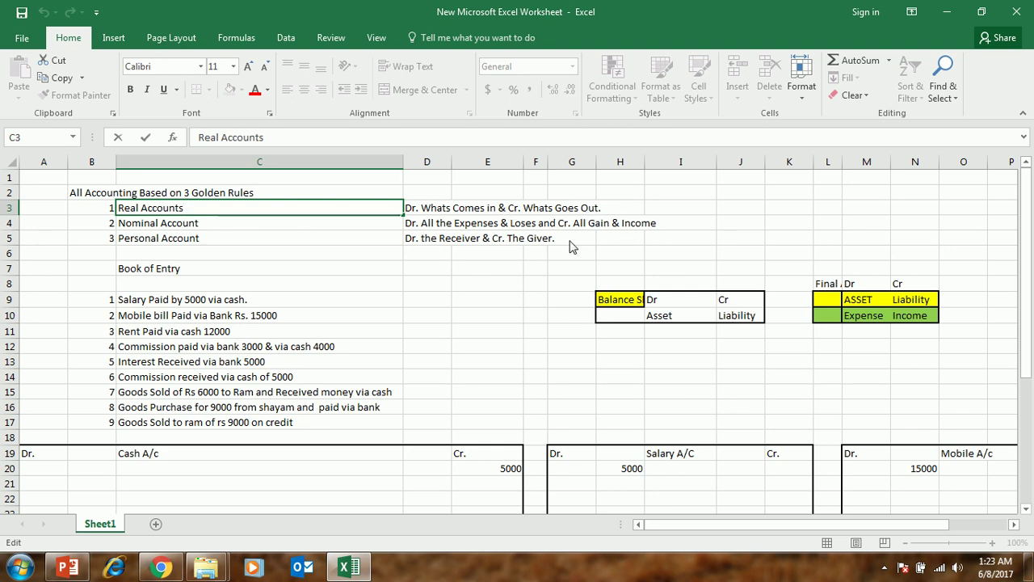
{"action": "scroll", "coordinate": [493, 326], "scroll_direction": "down", "scroll_amount": 1}
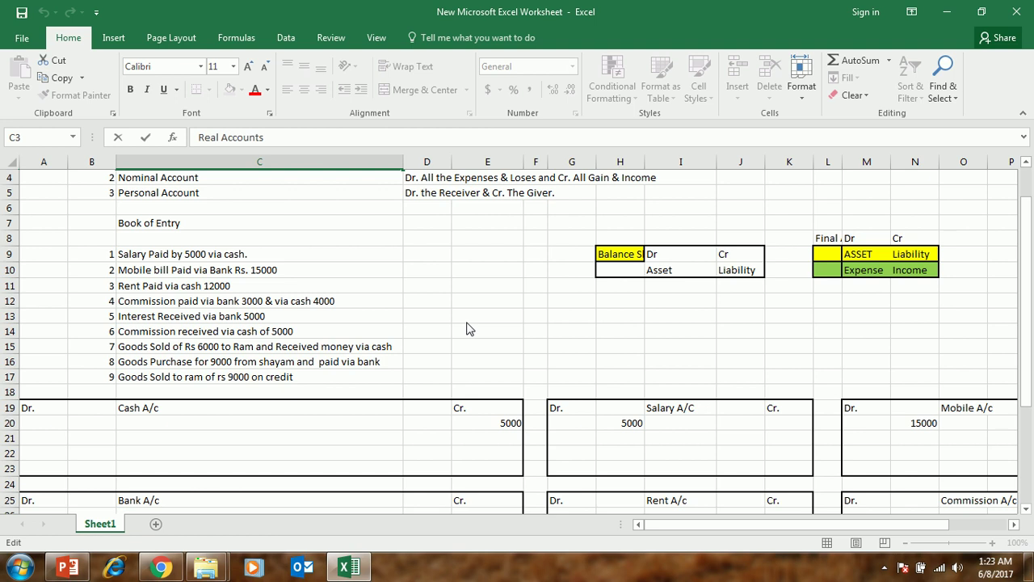
{"action": "scroll", "coordinate": [466, 349], "scroll_direction": "down", "scroll_amount": 1}
{"action": "scroll", "coordinate": [547, 353], "scroll_direction": "down", "scroll_amount": 2}
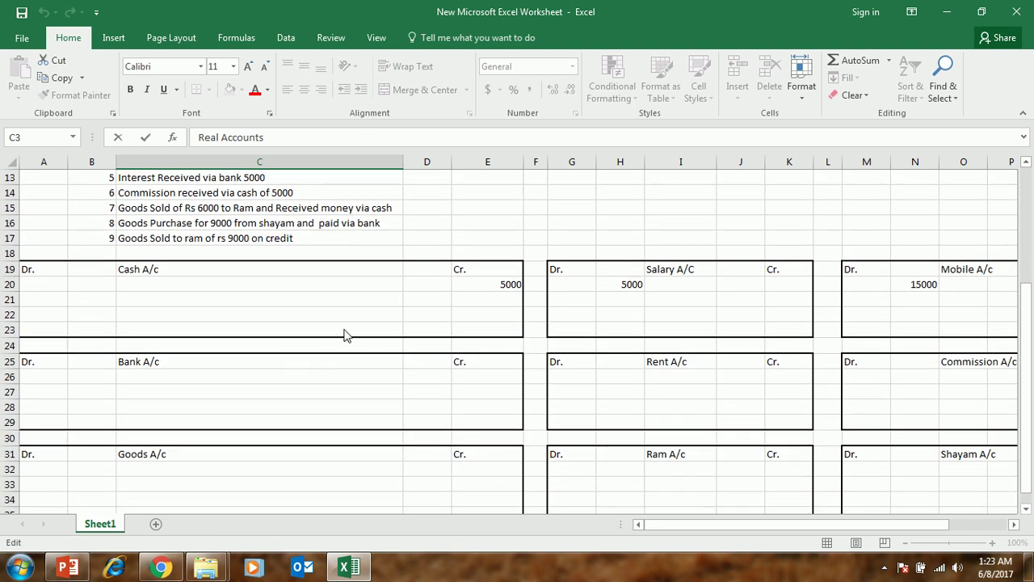
{"action": "scroll", "coordinate": [396, 259], "scroll_direction": "up", "scroll_amount": 1}
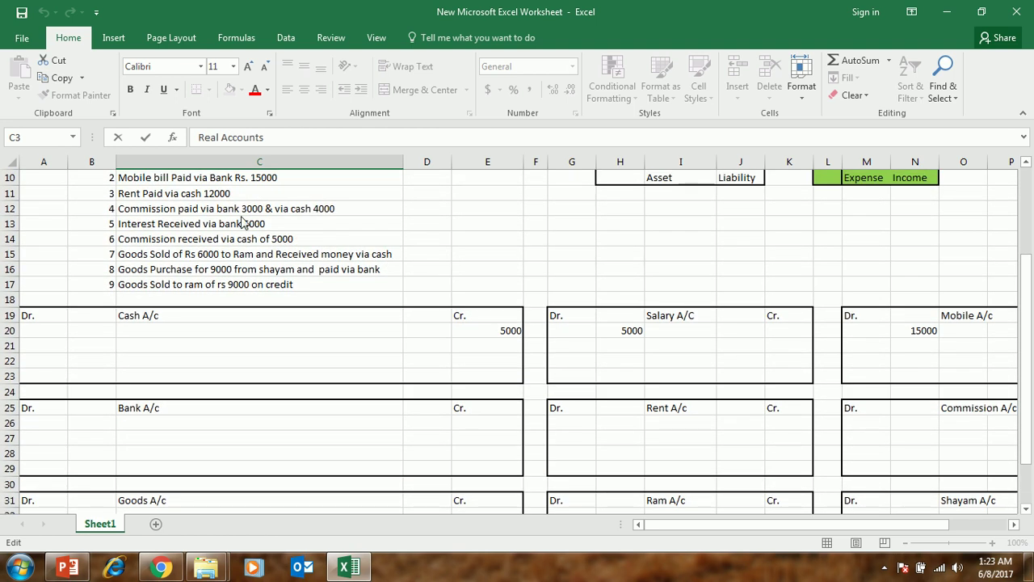
{"action": "scroll", "coordinate": [172, 226], "scroll_direction": "up", "scroll_amount": 1}
{"action": "left_click", "coordinate": [237, 227]}
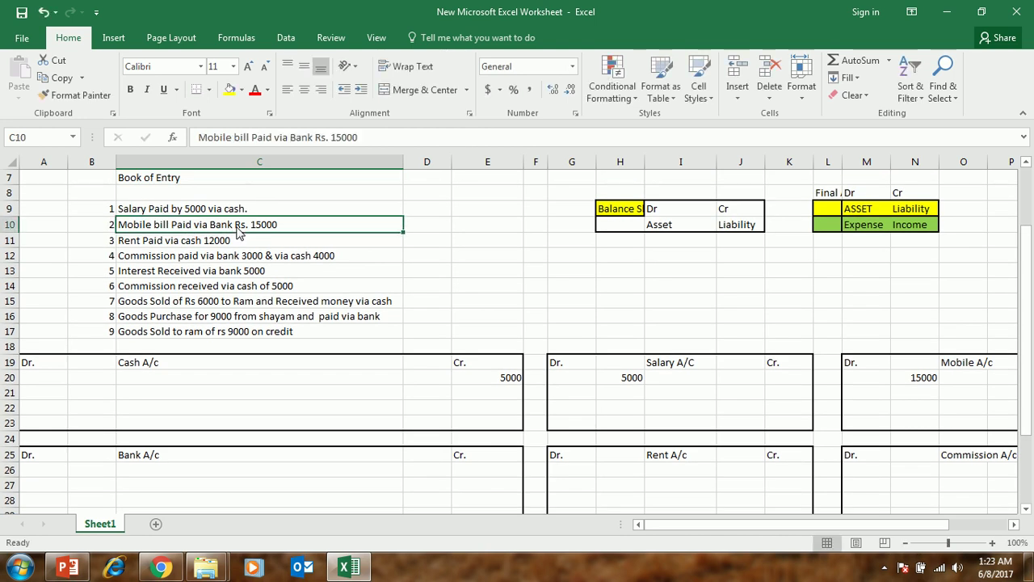
Step: Enter 15000 in E26 on the credit side of the Bank A/c for the mobile bill payment
{"action": "scroll", "coordinate": [327, 303], "scroll_direction": "down", "scroll_amount": 1}
{"action": "left_click", "coordinate": [195, 411]}
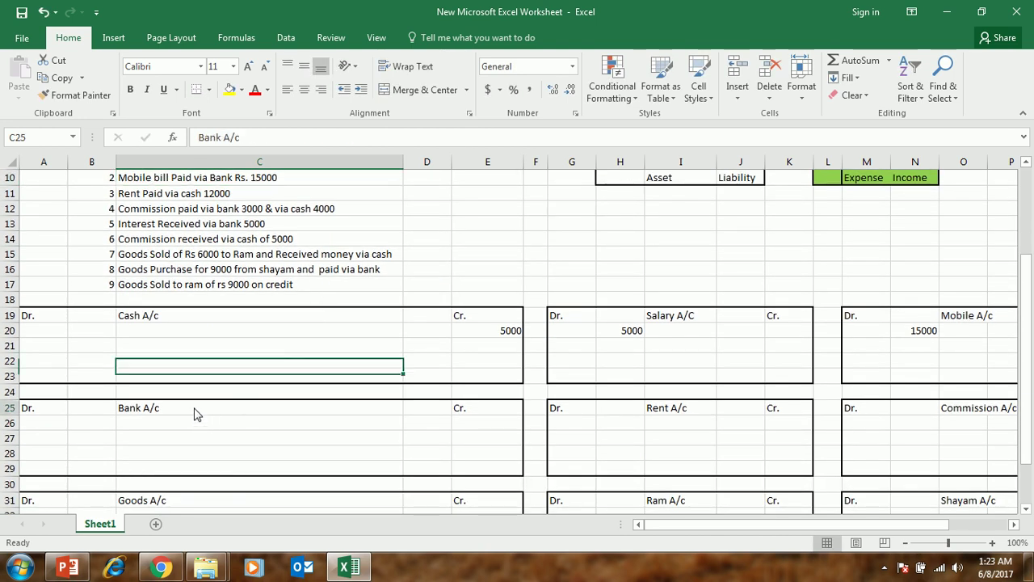
{"action": "left_click", "coordinate": [458, 425]}
{"action": "type", "text": "15000"}
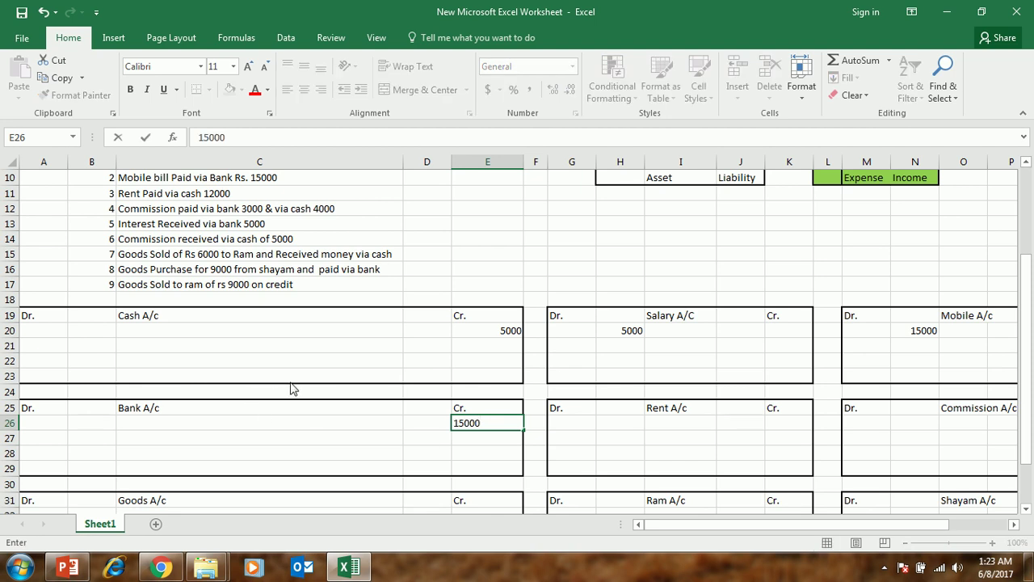
{"action": "left_click", "coordinate": [285, 337]}
Step: Label the salary payment in the Cash A/c by entering "to salary" in C20
{"action": "scroll", "coordinate": [291, 380], "scroll_direction": "up", "scroll_amount": 1}
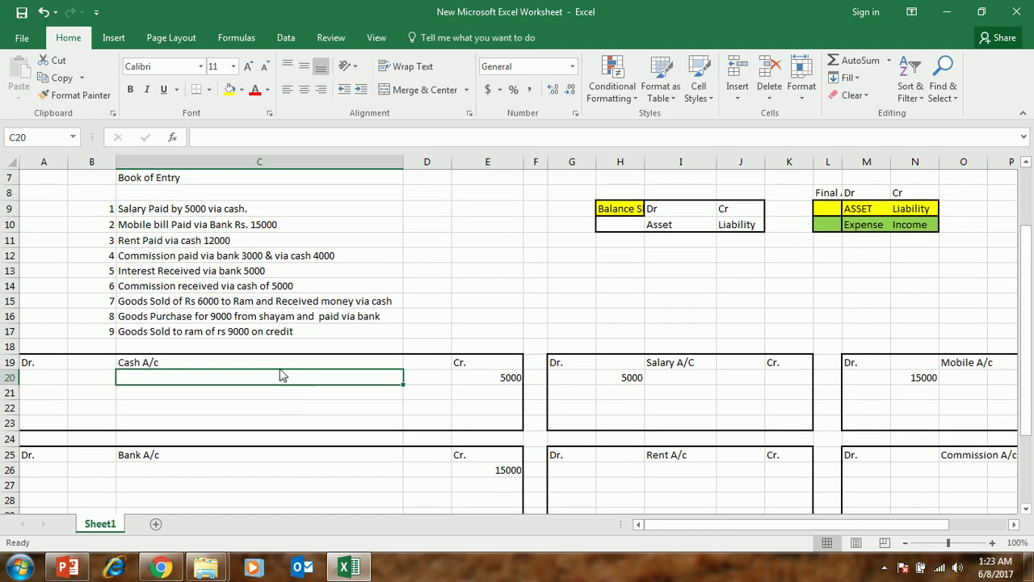
{"action": "left_click", "coordinate": [198, 210]}
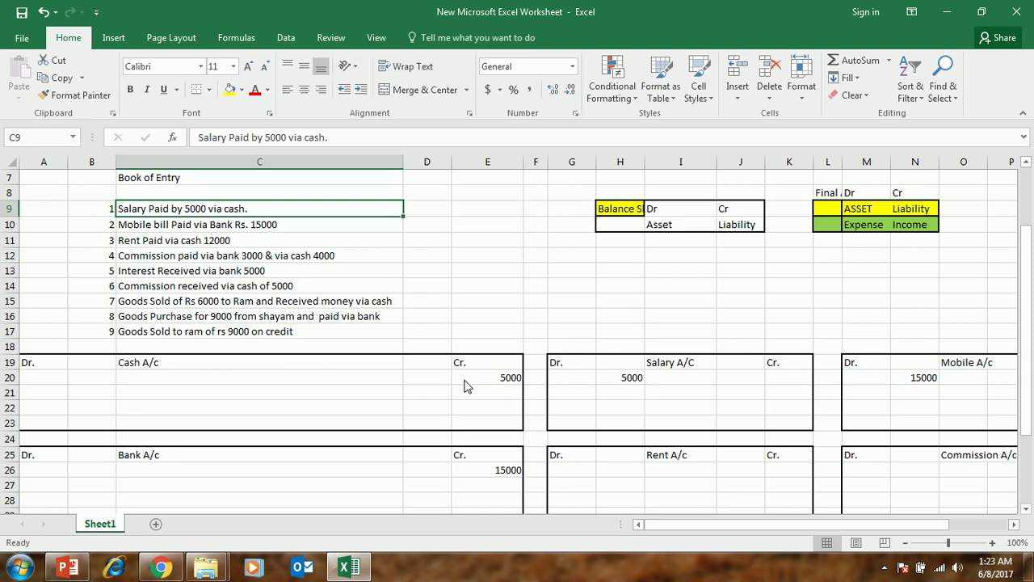
{"action": "left_click", "coordinate": [259, 382]}
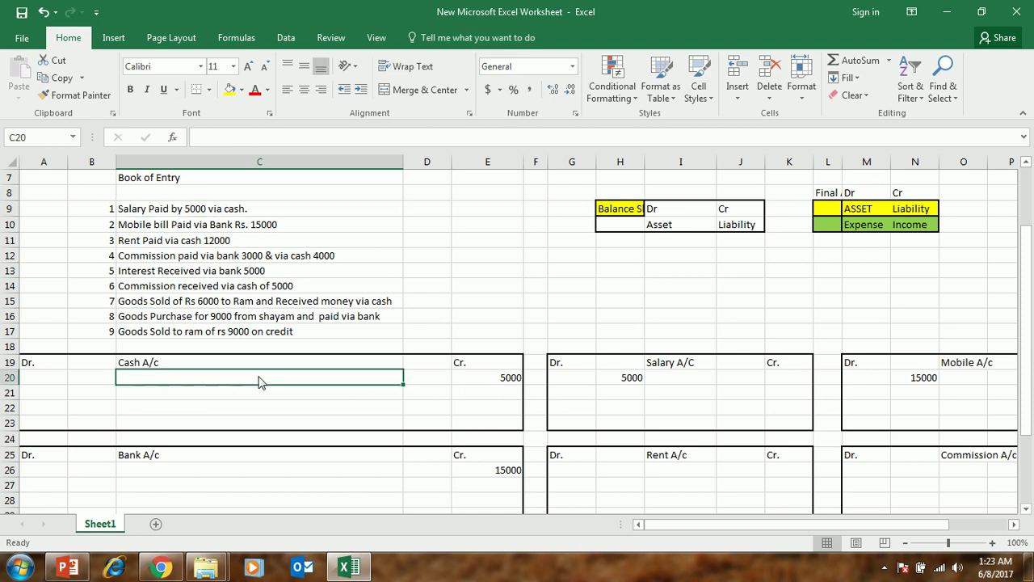
{"action": "type", "text": "to"}
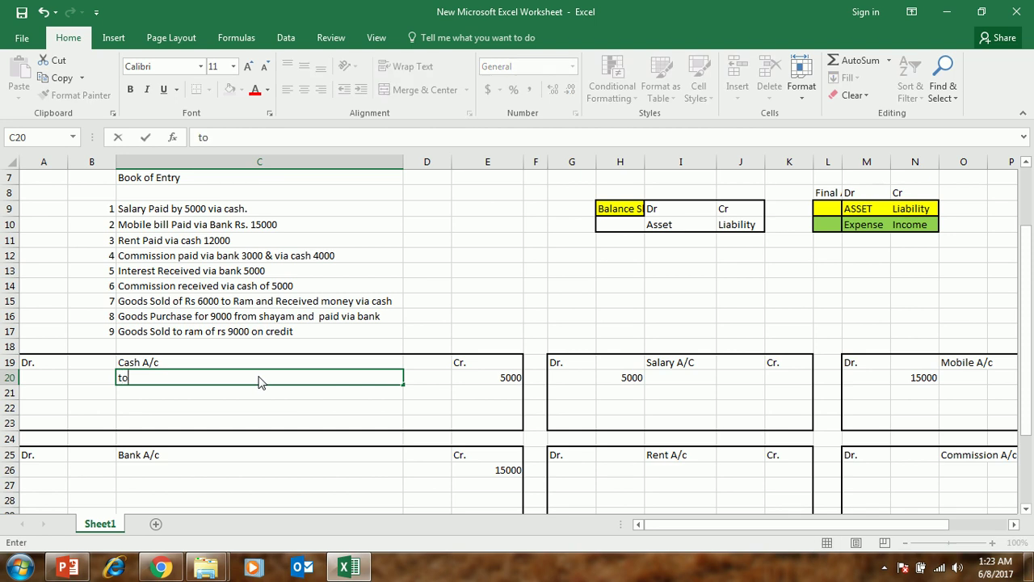
{"action": "type", "text": " salary"}
{"action": "left_click", "coordinate": [678, 384]}
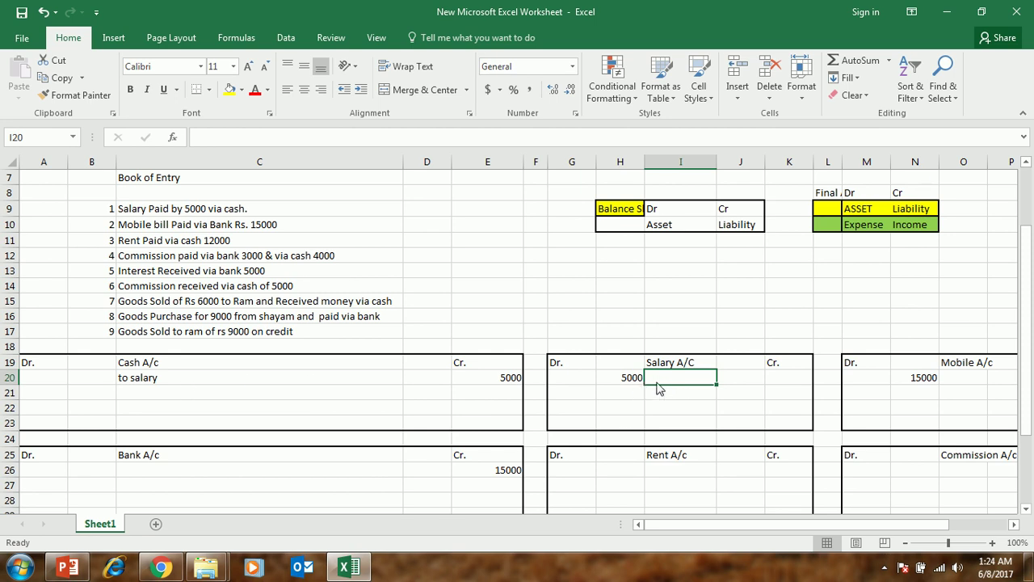
Step: Label the 5000 debit in the Salary A/C by entering "to cash" in G20
{"action": "left_click", "coordinate": [578, 389]}
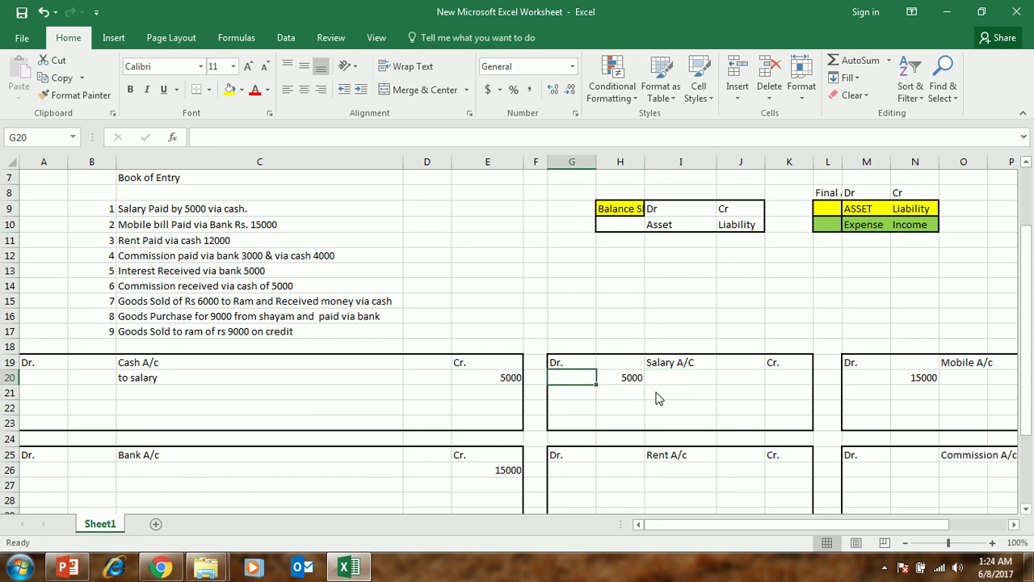
{"action": "type", "text": "to "}
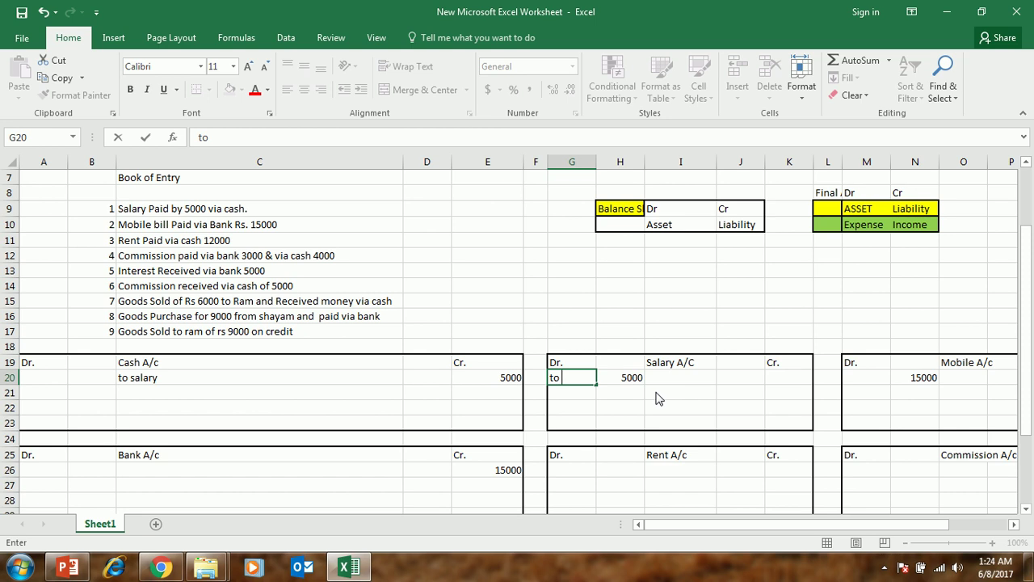
{"action": "type", "text": "cash"}
Step: Change the salary label in C20 of the Cash A/c to "by salary"
{"action": "left_click", "coordinate": [250, 382]}
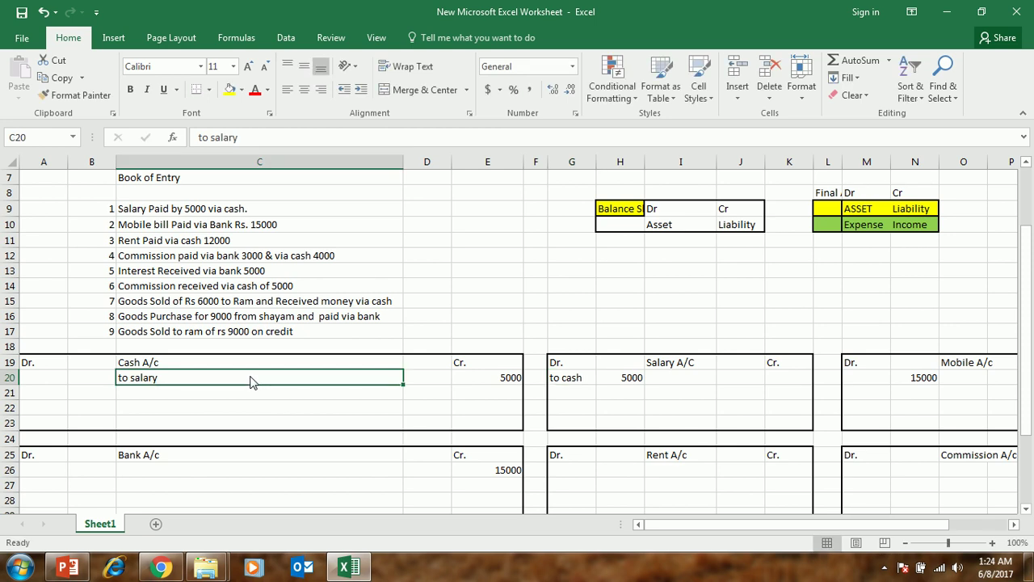
{"action": "type", "text": "by"}
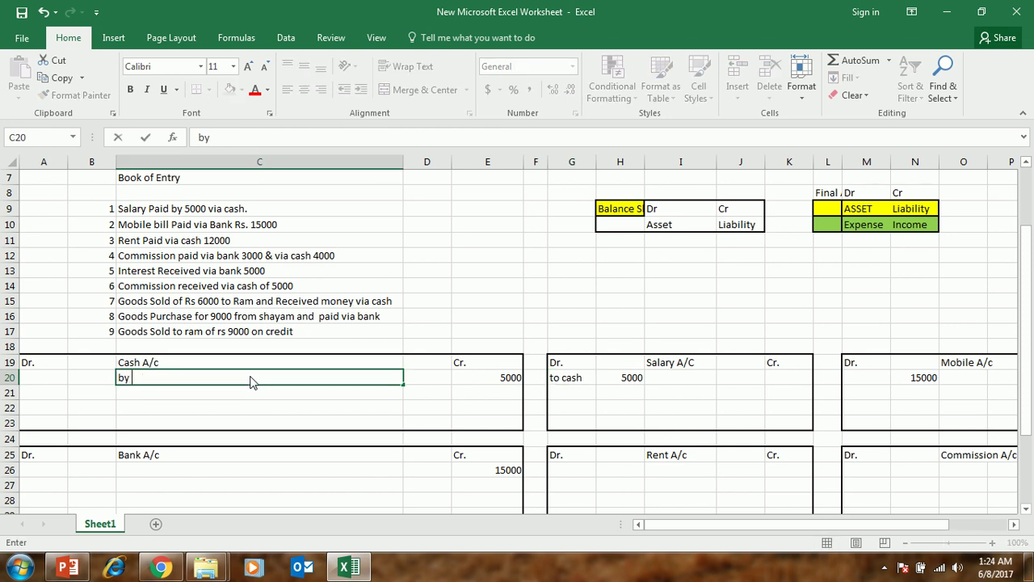
{"action": "type", "text": " salary"}
{"action": "left_click", "coordinate": [420, 385]}
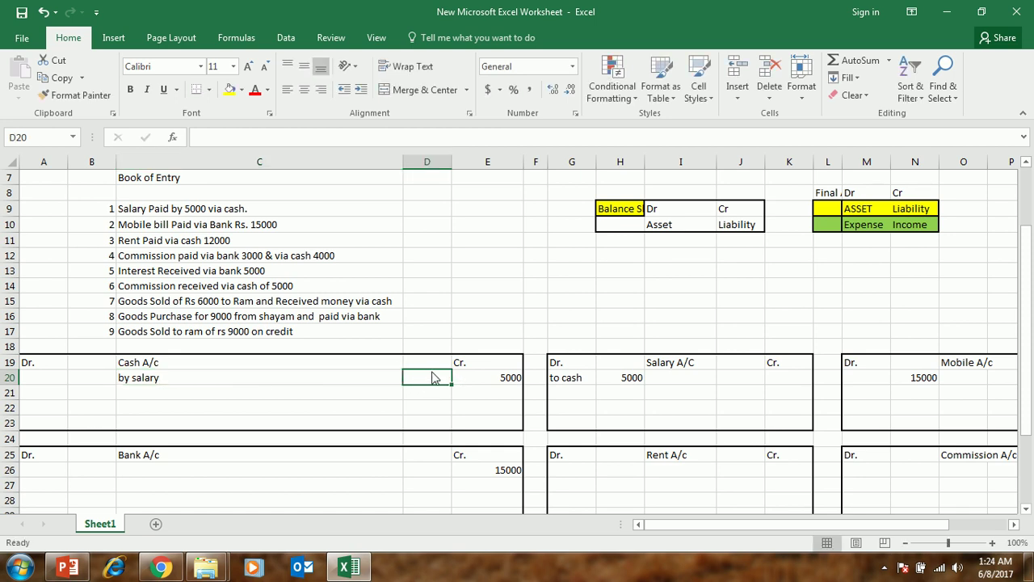
{"action": "double_click", "coordinate": [363, 380]}
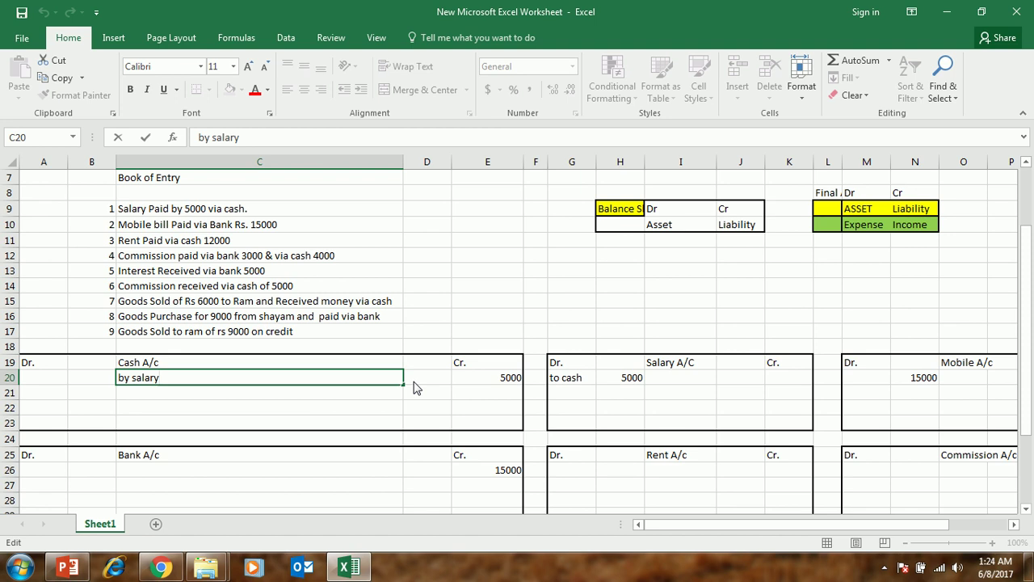
Step: Review the salary and mobile bill postings in the Cash, Salary, Mobile and Bank accounts
{"action": "left_click", "coordinate": [489, 382]}
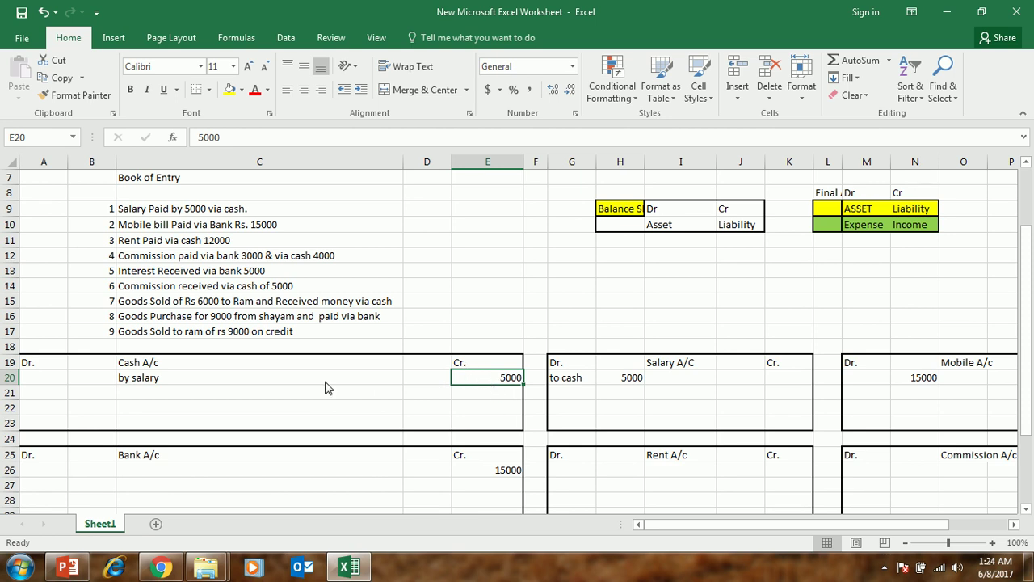
{"action": "left_click", "coordinate": [283, 386]}
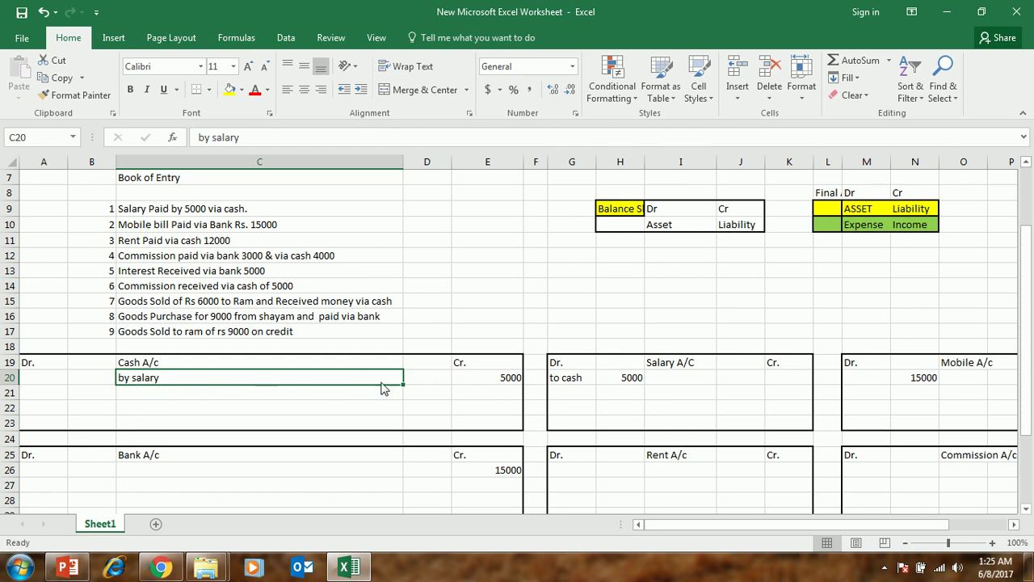
{"action": "left_click", "coordinate": [498, 381]}
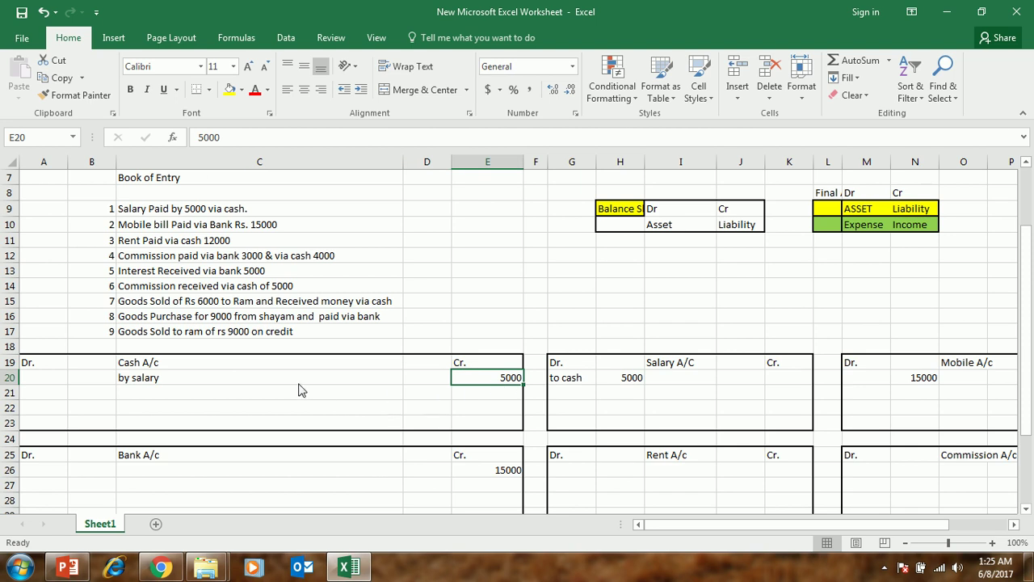
{"action": "left_click", "coordinate": [627, 383]}
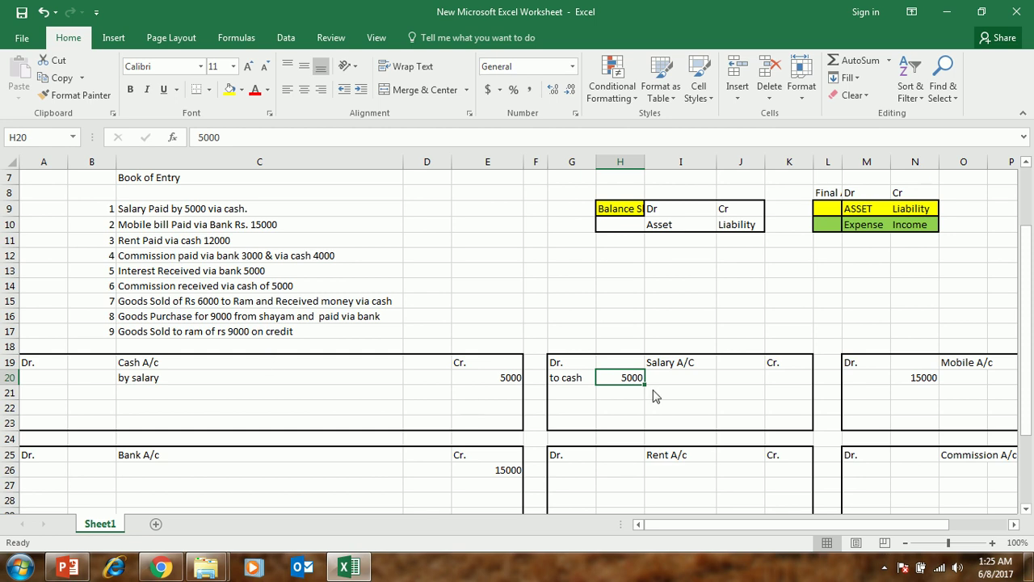
{"action": "left_click", "coordinate": [926, 380]}
{"action": "scroll", "coordinate": [713, 399], "scroll_direction": "down", "scroll_amount": 1}
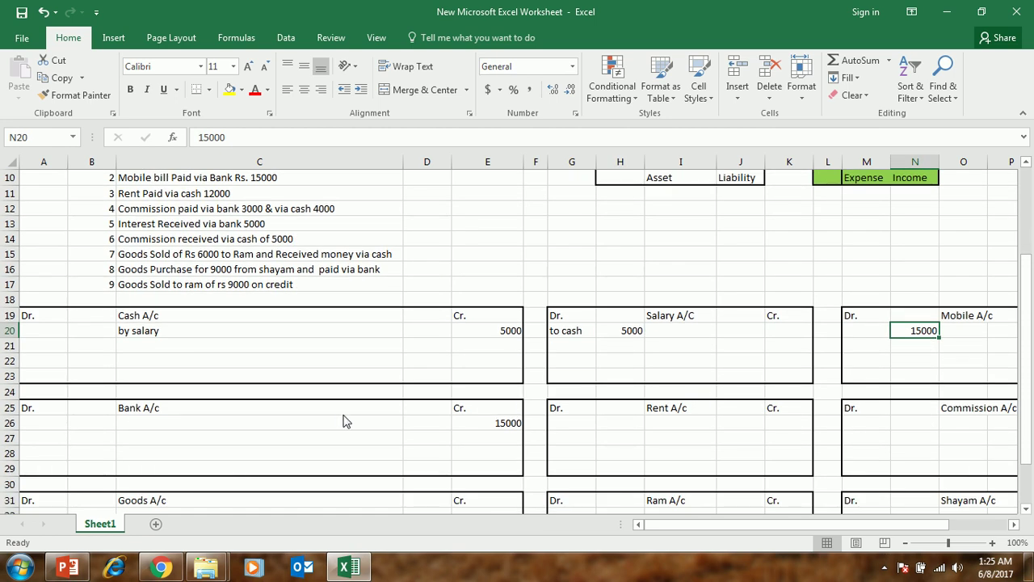
{"action": "left_click", "coordinate": [497, 425]}
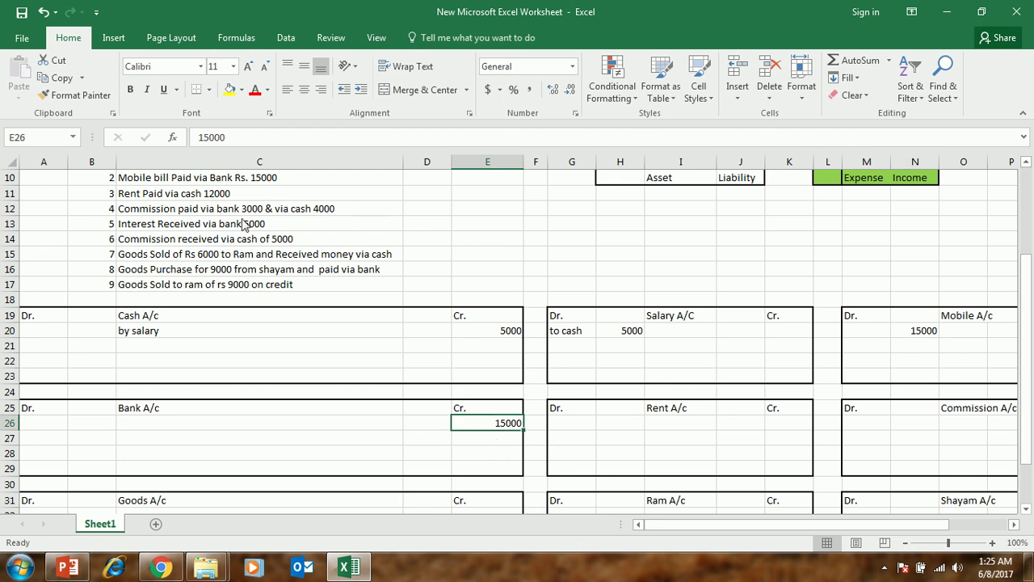
Step: Following the Nominal Account rule, post the rent payment by entering 12000 in H26 on the debit side of the Rent A/c
{"action": "left_click", "coordinate": [173, 209]}
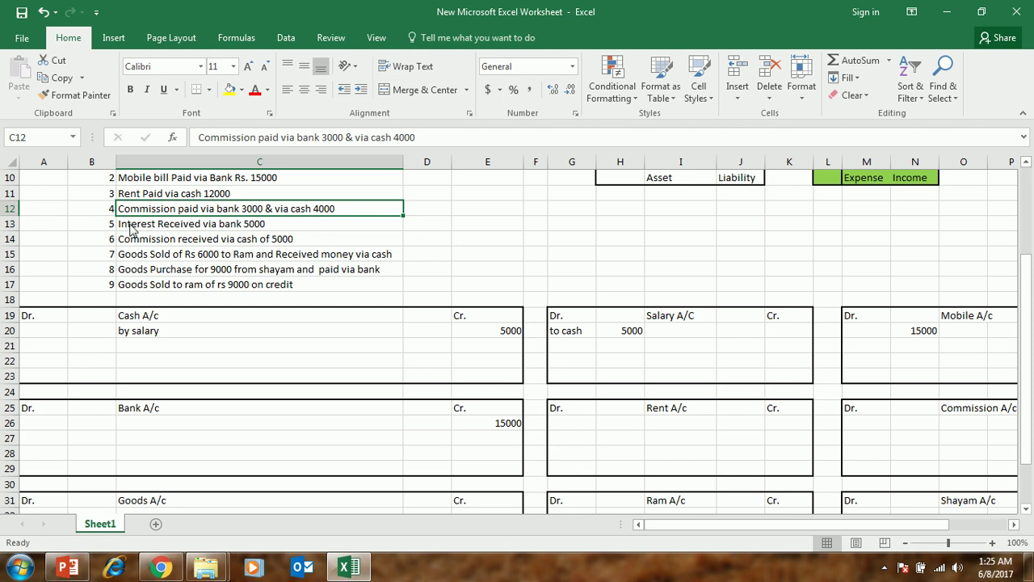
{"action": "left_click", "coordinate": [151, 198]}
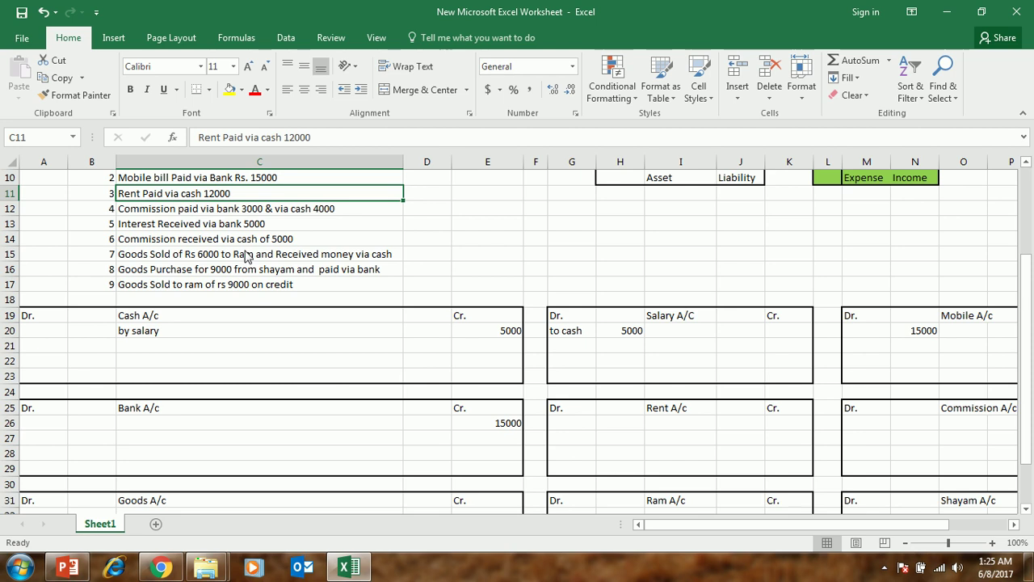
{"action": "scroll", "coordinate": [204, 275], "scroll_direction": "up", "scroll_amount": 1}
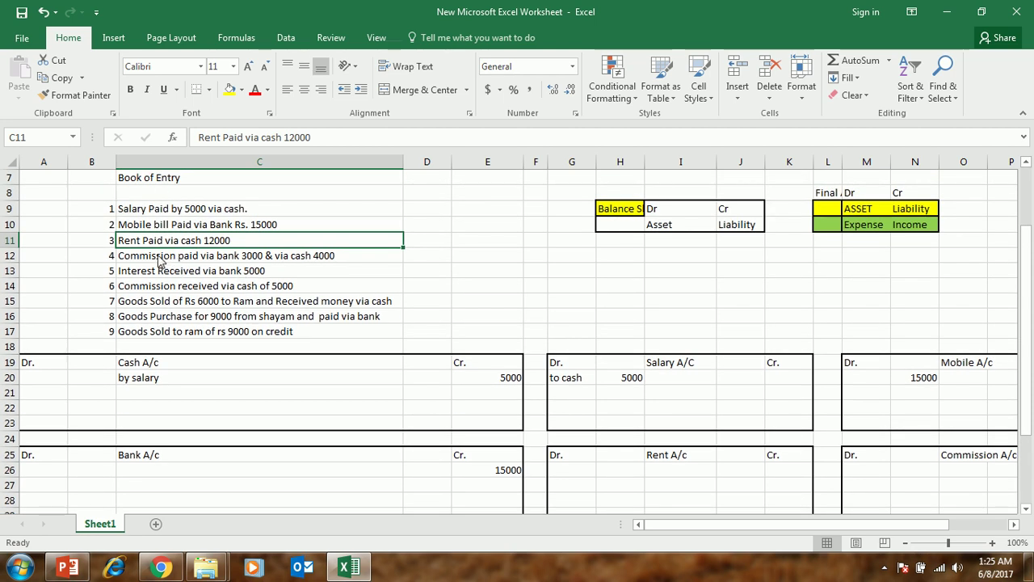
{"action": "scroll", "coordinate": [174, 271], "scroll_direction": "up", "scroll_amount": 2}
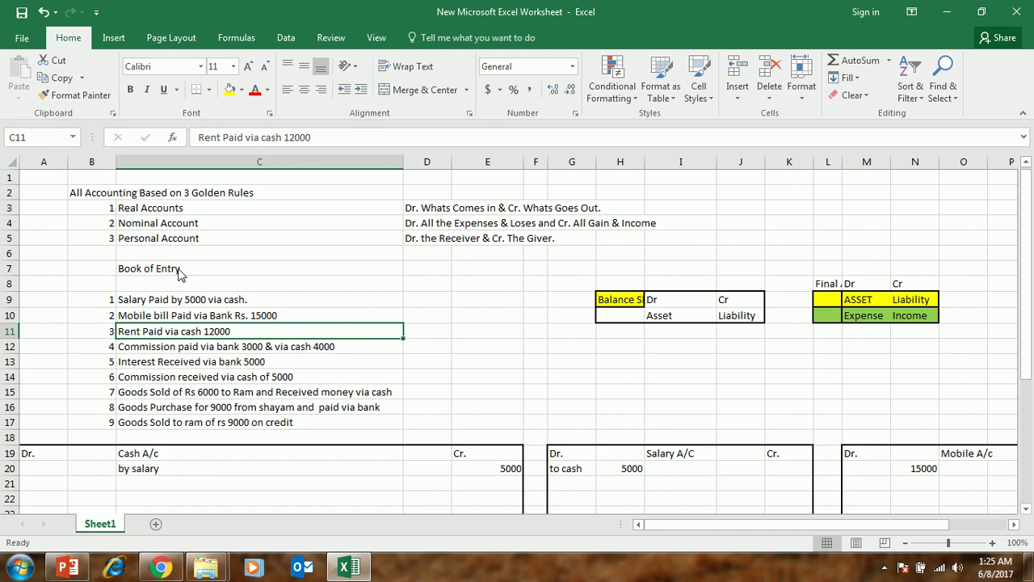
{"action": "left_click", "coordinate": [423, 228]}
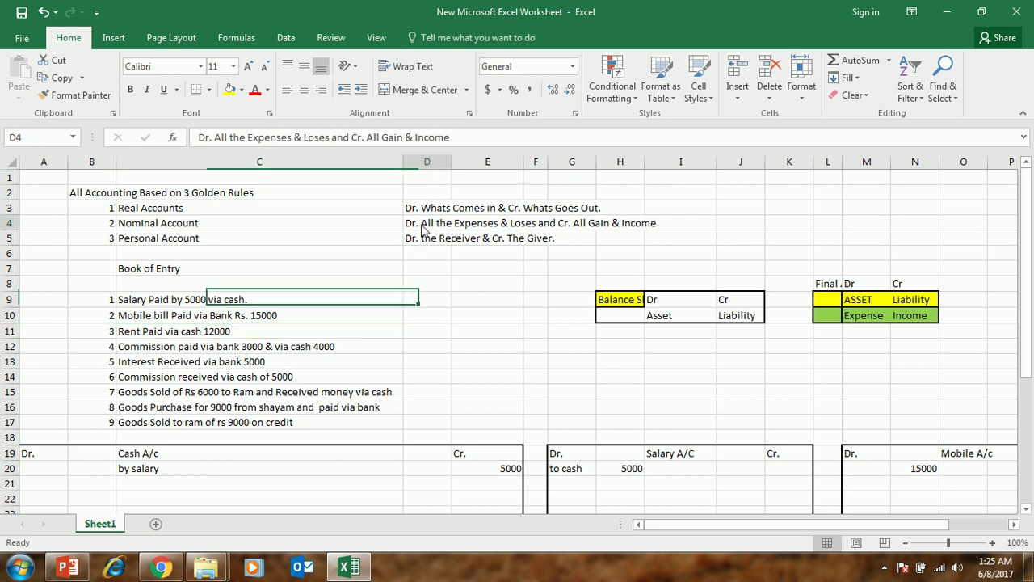
{"action": "left_click", "coordinate": [282, 227]}
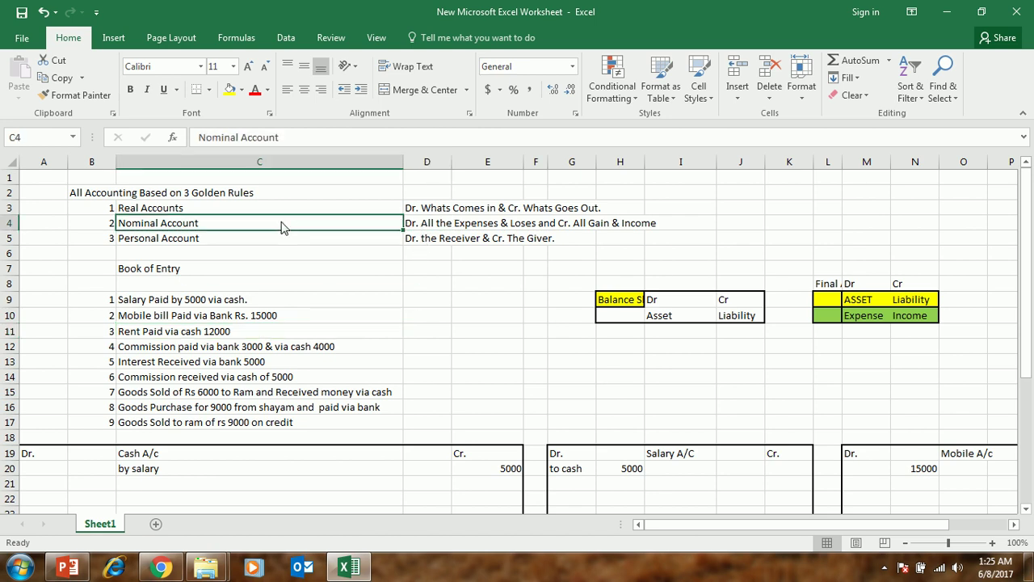
{"action": "left_click", "coordinate": [430, 227]}
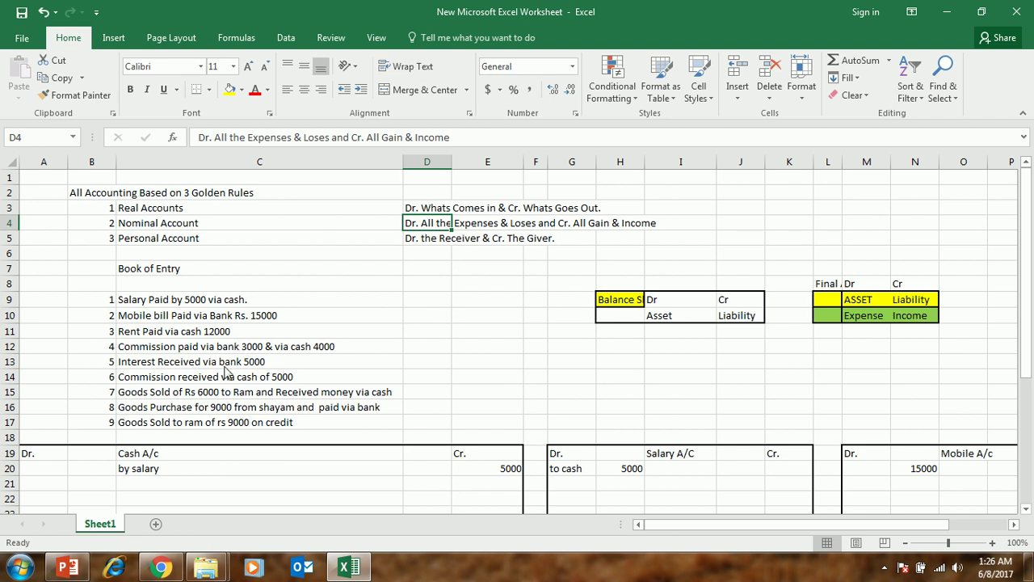
{"action": "scroll", "coordinate": [226, 372], "scroll_direction": "down", "scroll_amount": 3}
{"action": "scroll", "coordinate": [228, 368], "scroll_direction": "down", "scroll_amount": 1}
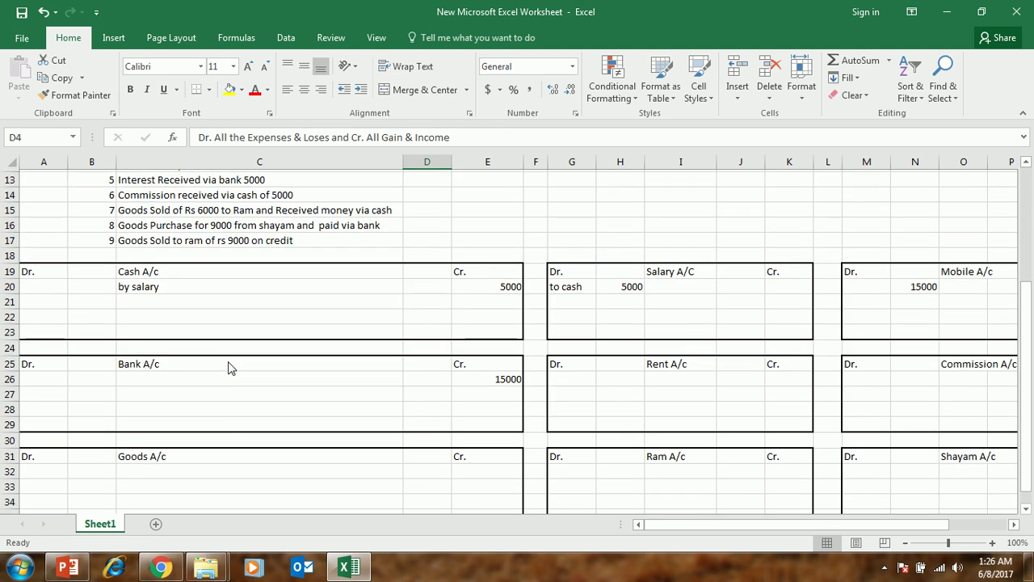
{"action": "left_click", "coordinate": [675, 369]}
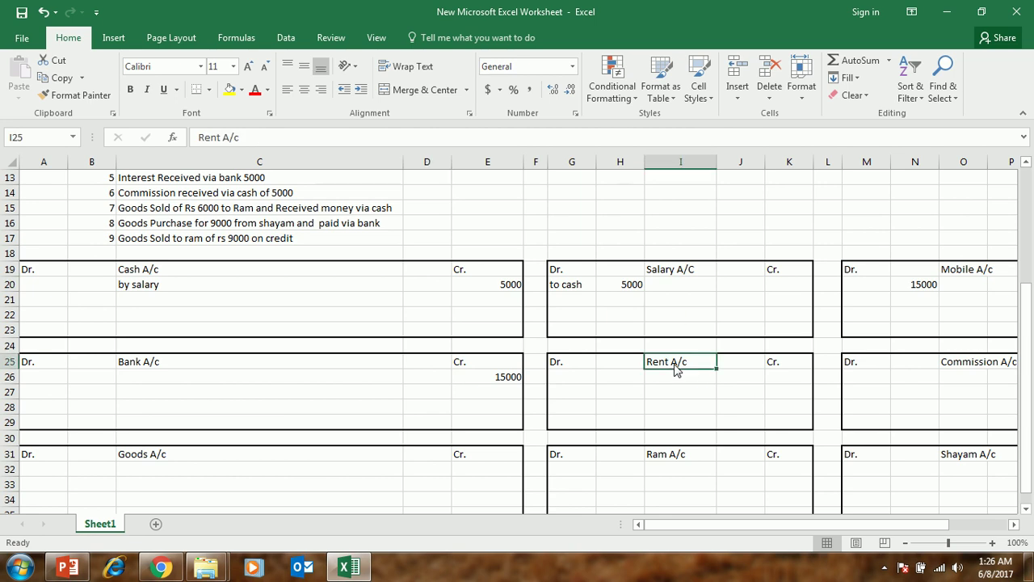
{"action": "left_click", "coordinate": [619, 384]}
{"action": "type", "text": "12000"}
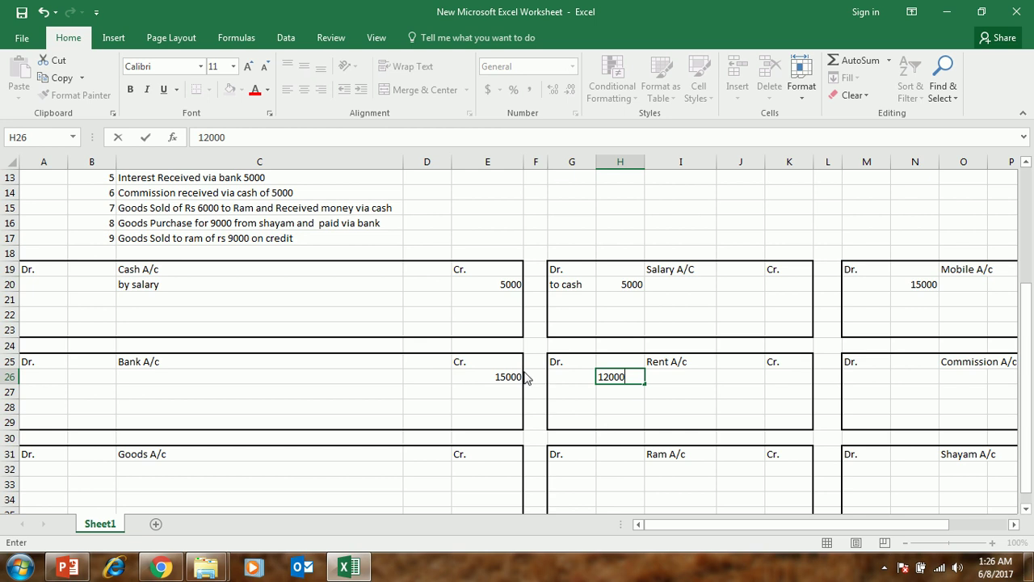
{"action": "left_click", "coordinate": [384, 319]}
Step: Following the Real Accounts rule, enter 12000 in E21 on the credit side of the Cash A/c for the rent payment
{"action": "scroll", "coordinate": [369, 341], "scroll_direction": "up", "scroll_amount": 1}
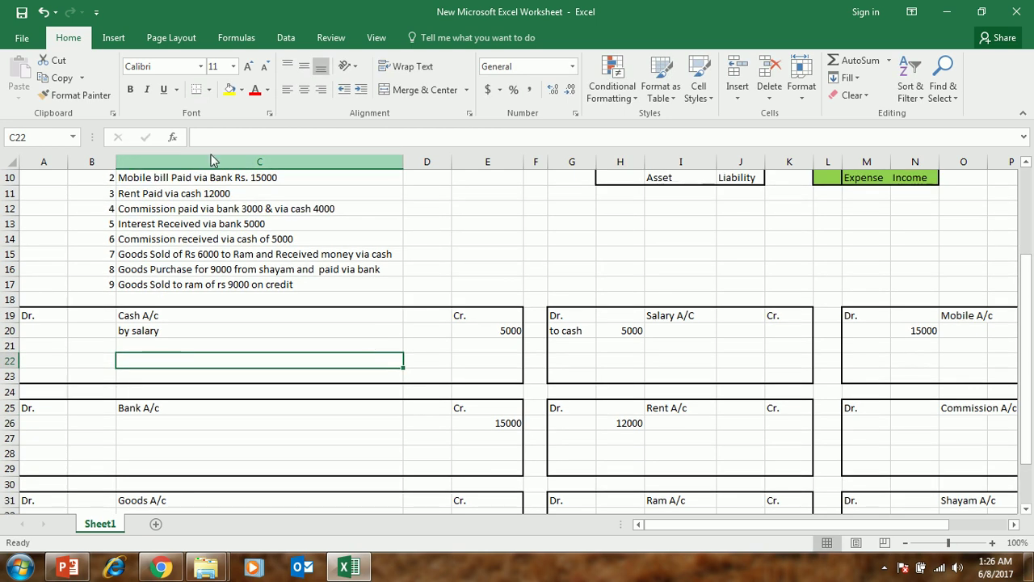
{"action": "left_click", "coordinate": [198, 197]}
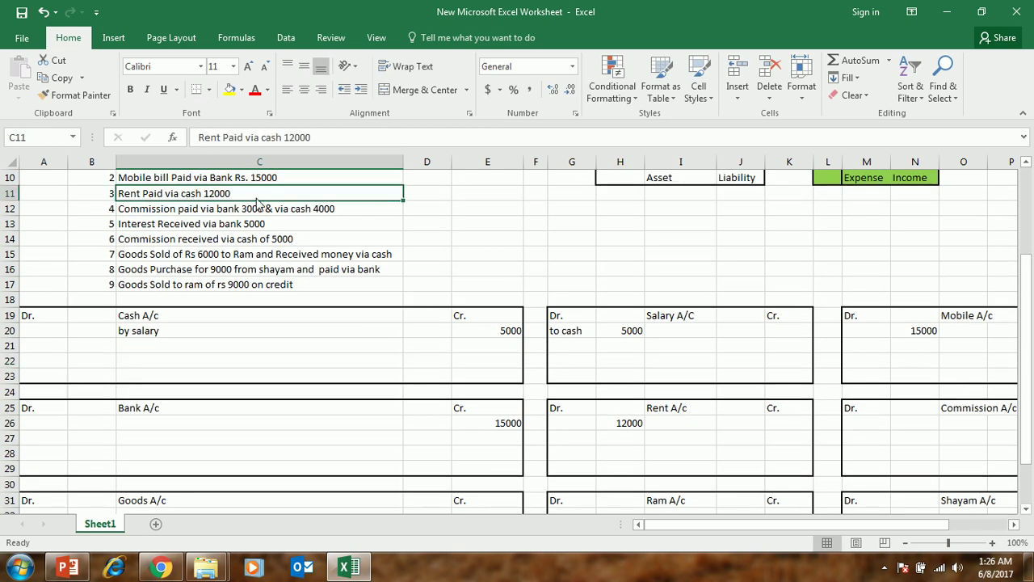
{"action": "scroll", "coordinate": [259, 202], "scroll_direction": "up", "scroll_amount": 3}
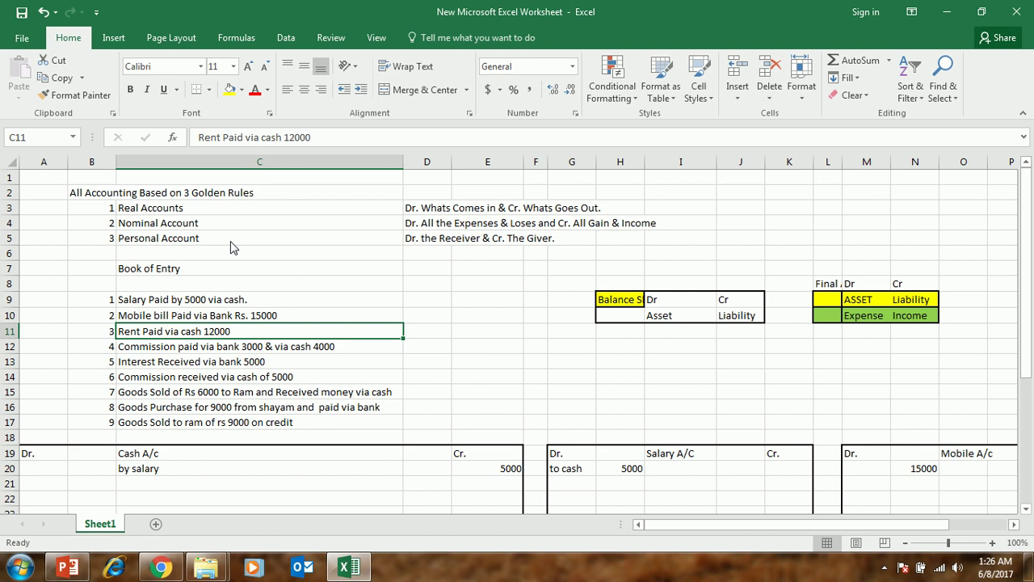
{"action": "left_click", "coordinate": [176, 210]}
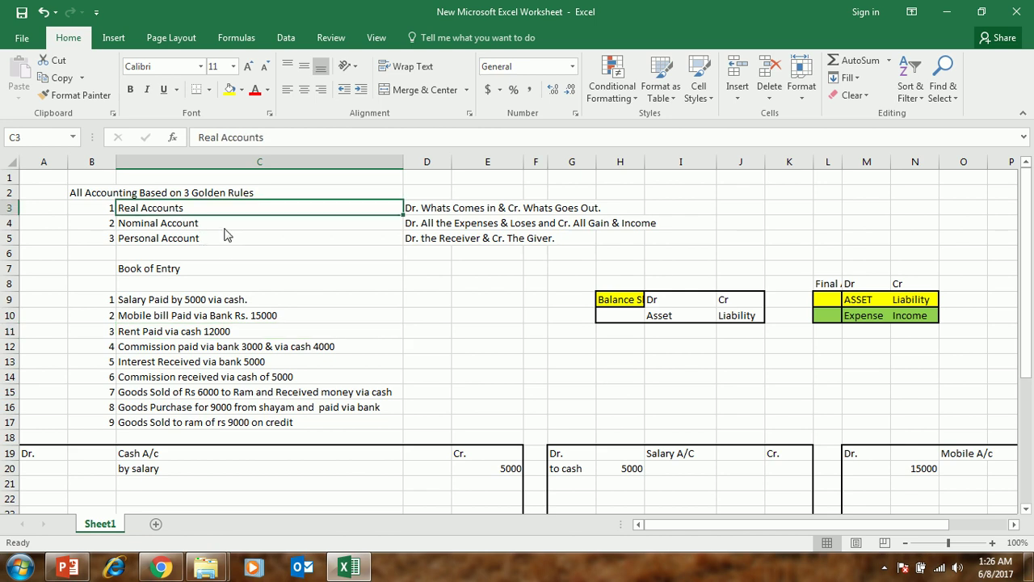
{"action": "left_click", "coordinate": [448, 212]}
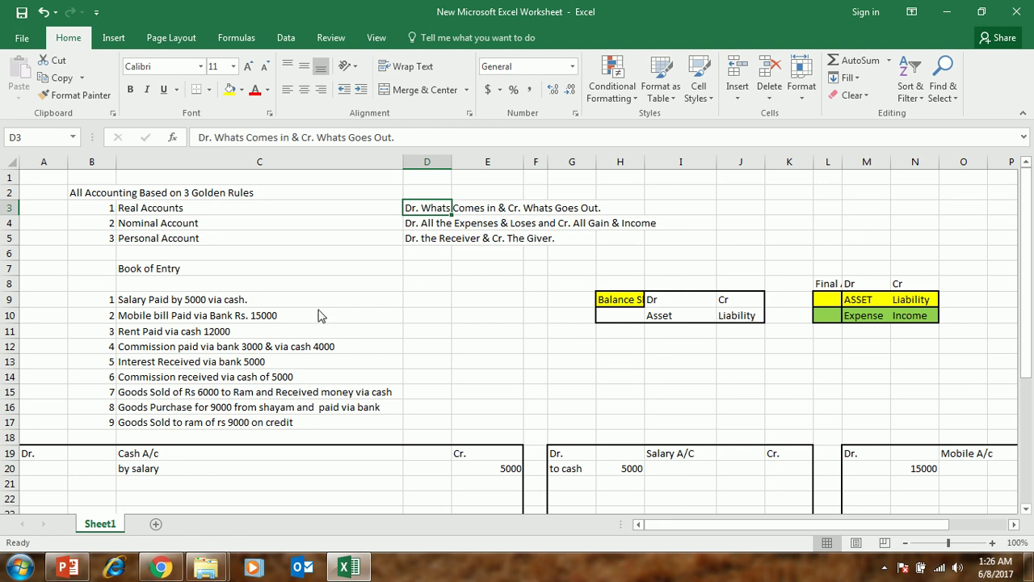
{"action": "scroll", "coordinate": [479, 324], "scroll_direction": "down", "scroll_amount": 2}
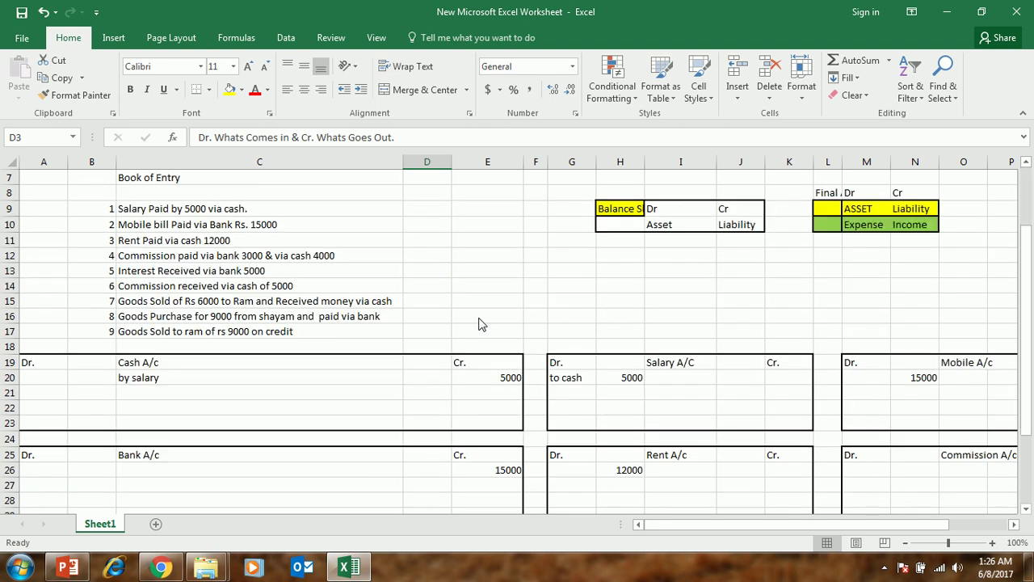
{"action": "left_click", "coordinate": [269, 393]}
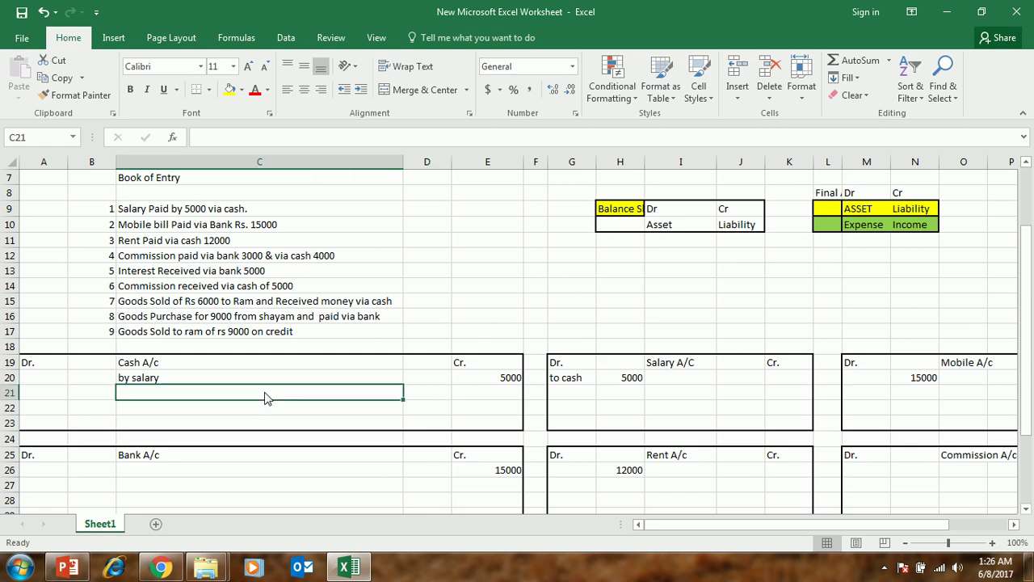
{"action": "left_click", "coordinate": [479, 397]}
{"action": "type", "text": "120"}
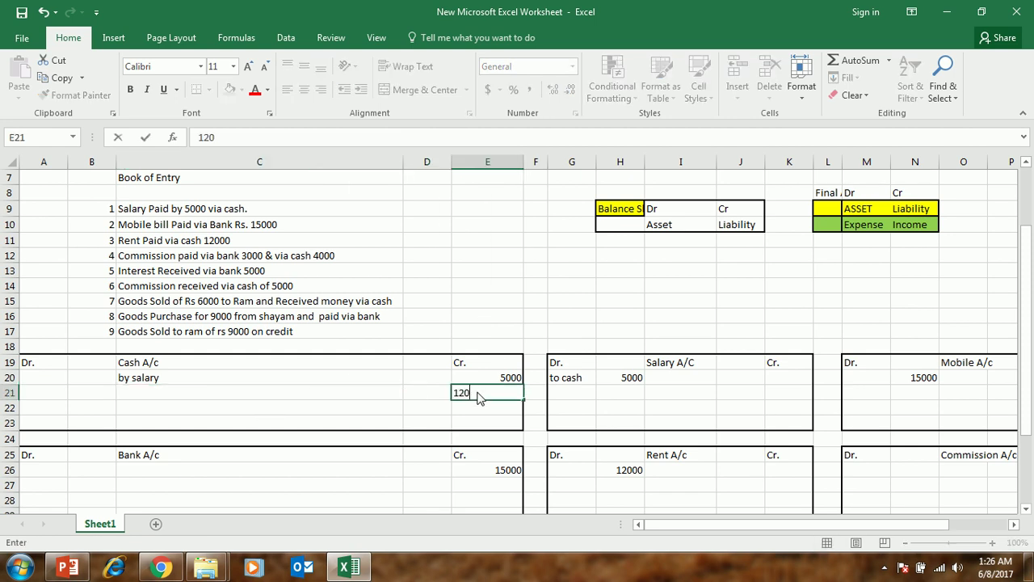
{"action": "type", "text": "00"}
{"action": "left_click", "coordinate": [518, 316]}
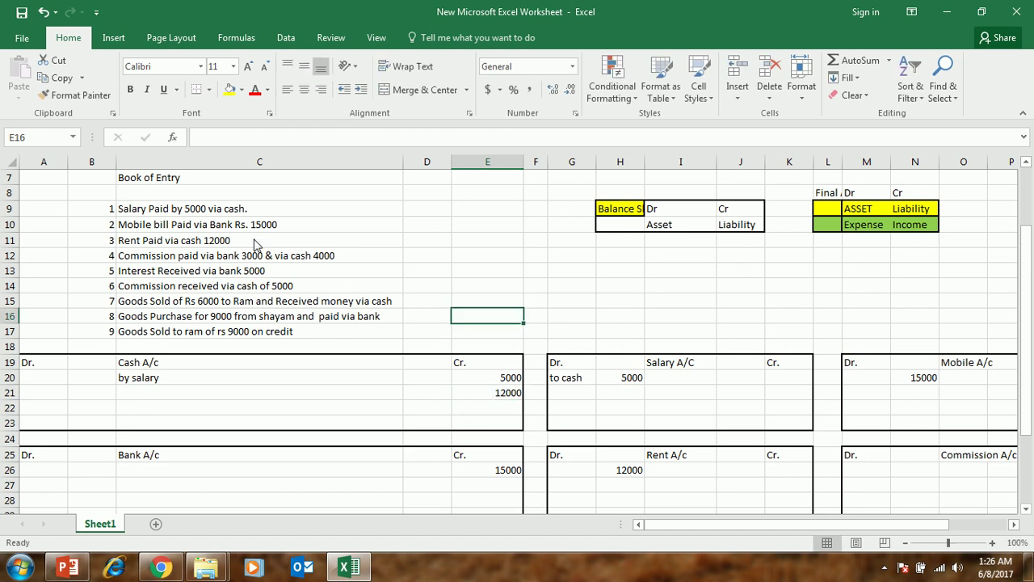
Step: Check the commission payment entry in C12 against the Real Accounts and Nominal Account rules
{"action": "left_click", "coordinate": [151, 259]}
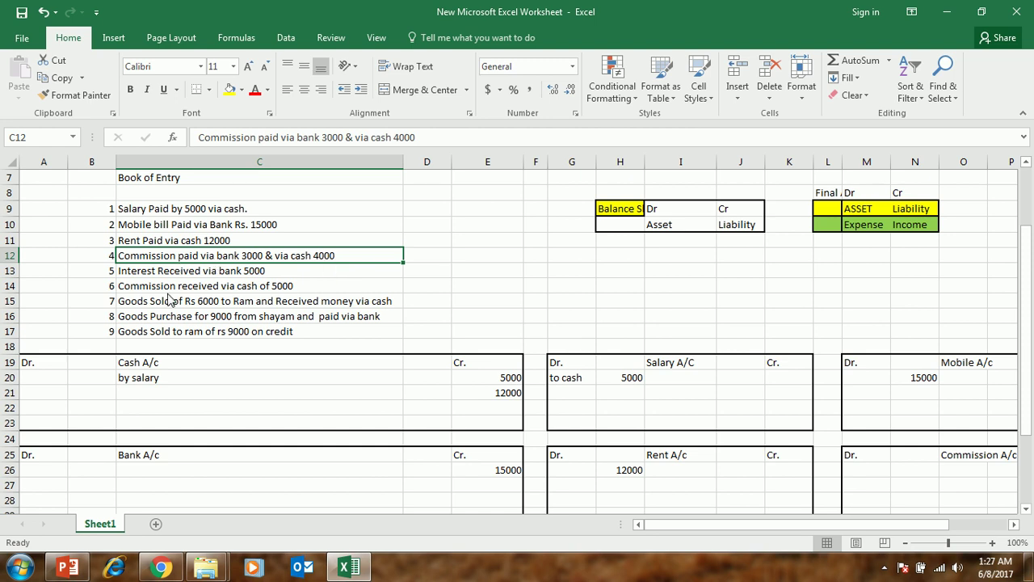
{"action": "scroll", "coordinate": [171, 296], "scroll_direction": "up", "scroll_amount": 2}
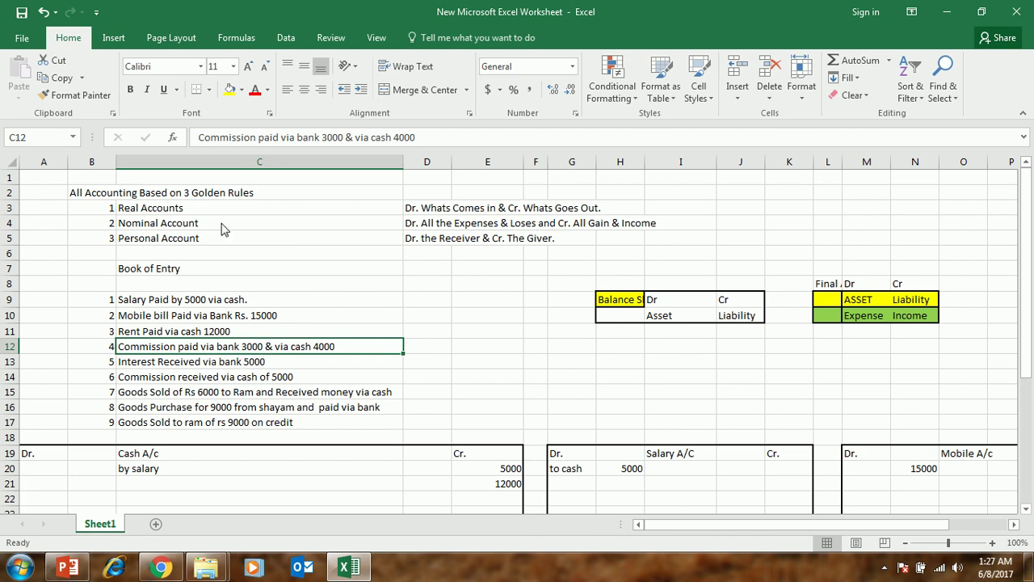
{"action": "left_click", "coordinate": [183, 210]}
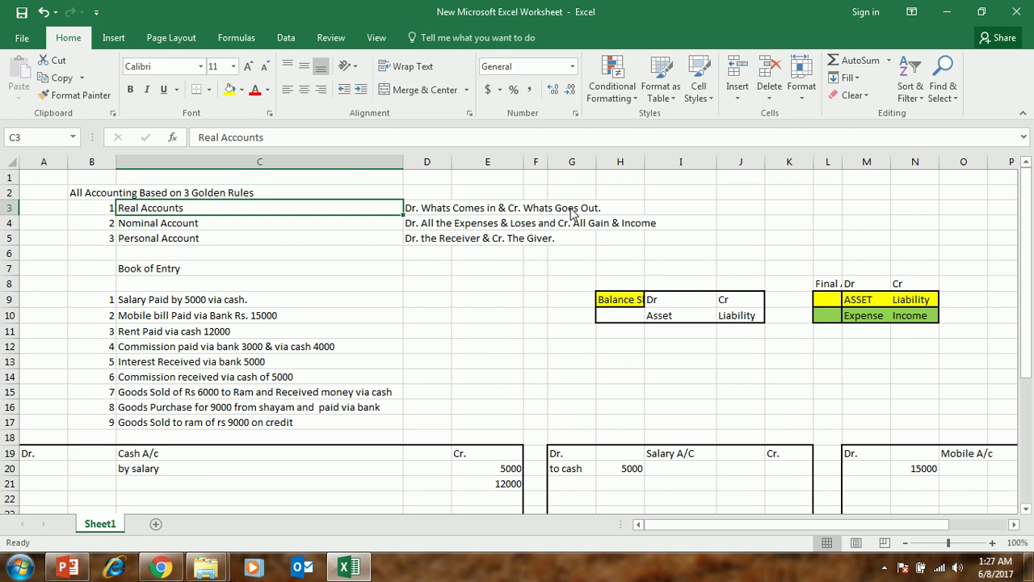
{"action": "left_click", "coordinate": [149, 350]}
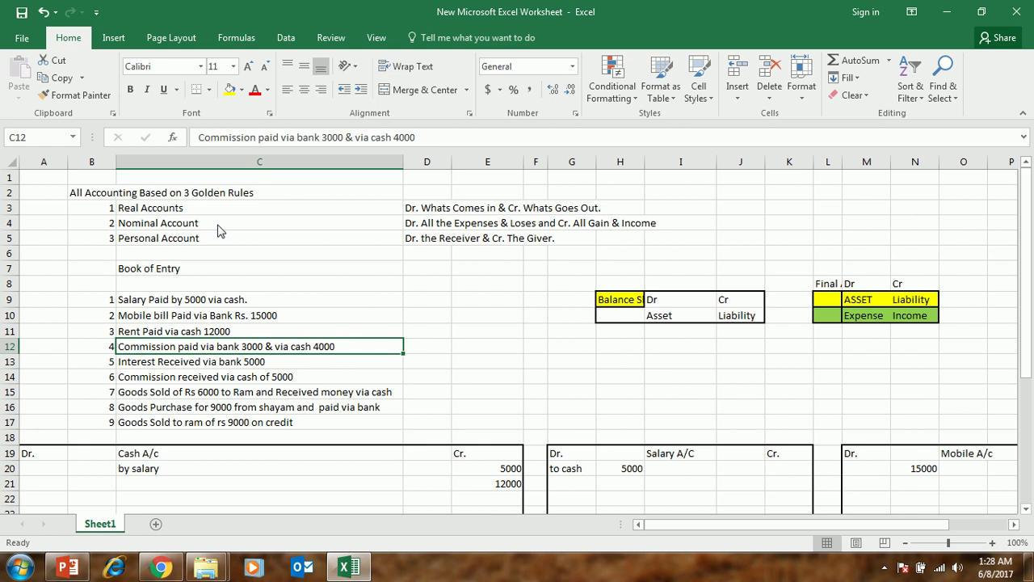
{"action": "left_click", "coordinate": [423, 224]}
{"action": "left_click", "coordinate": [261, 232]}
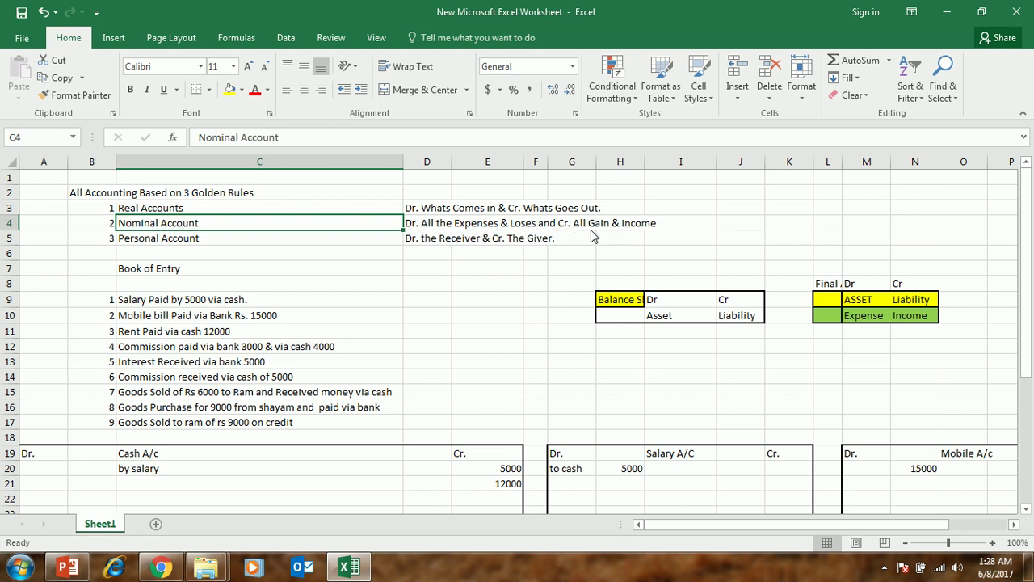
{"action": "left_click", "coordinate": [428, 230]}
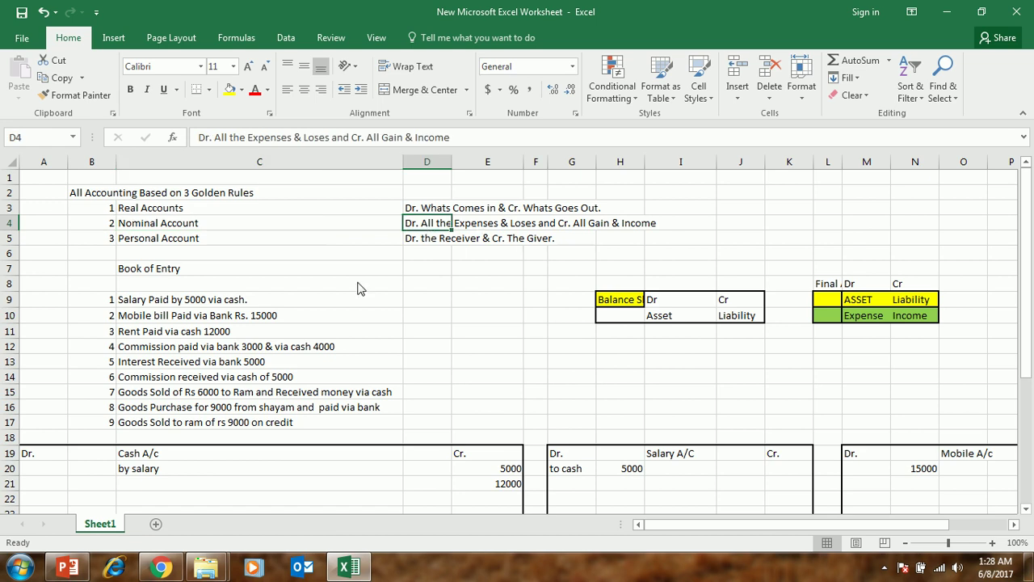
{"action": "left_click", "coordinate": [149, 350]}
Step: Post the commission paid via bank by entering 3000 in N26 on the debit side of the Commission A/c
{"action": "scroll", "coordinate": [514, 339], "scroll_direction": "down", "scroll_amount": 3}
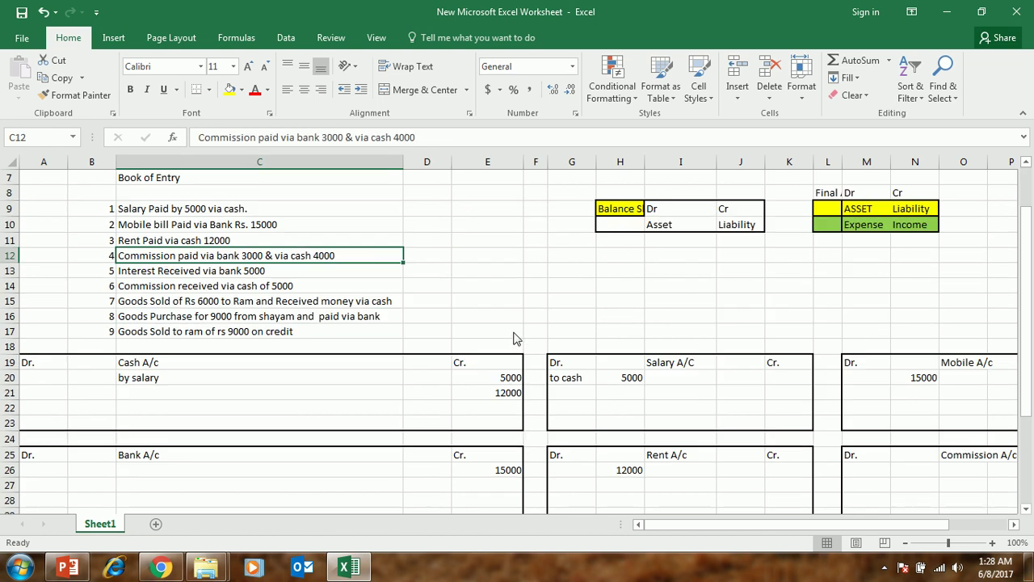
{"action": "scroll", "coordinate": [514, 339], "scroll_direction": "down", "scroll_amount": 1}
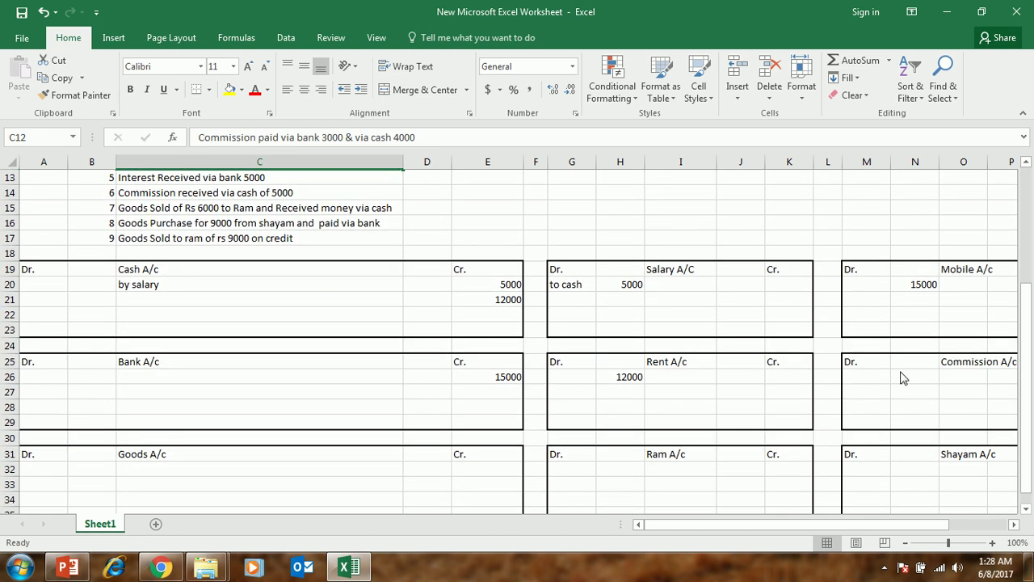
{"action": "left_click", "coordinate": [905, 377]}
{"action": "left_click_drag", "start_coordinate": [893, 525], "coordinate": [927, 525]}
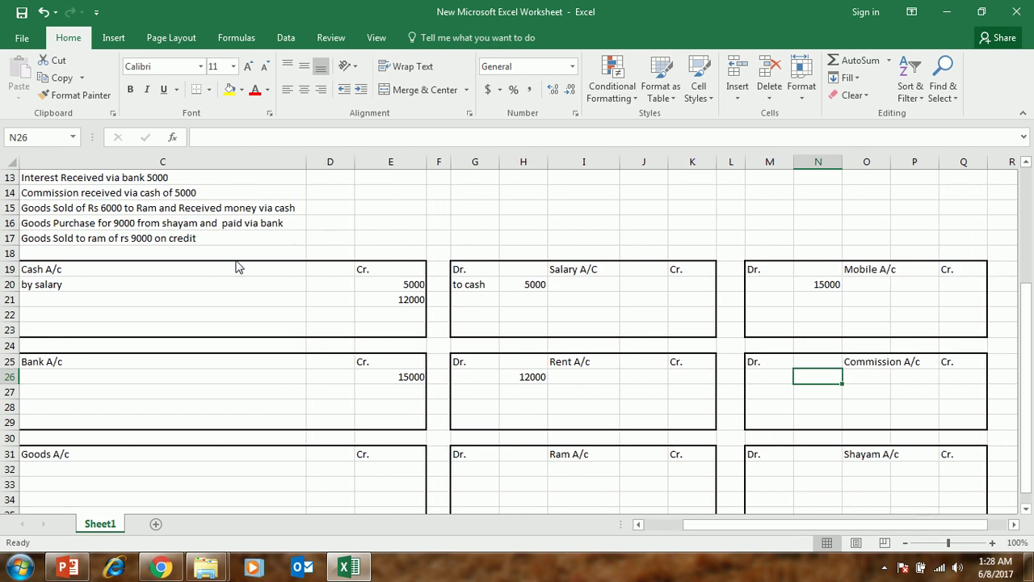
{"action": "scroll", "coordinate": [235, 266], "scroll_direction": "up", "scroll_amount": 1}
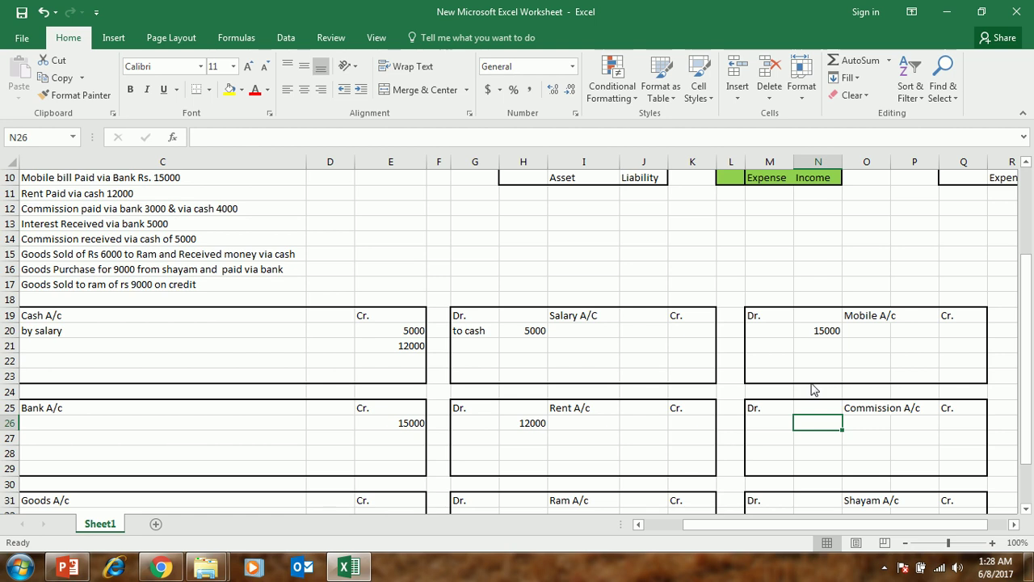
{"action": "type", "text": "300"}
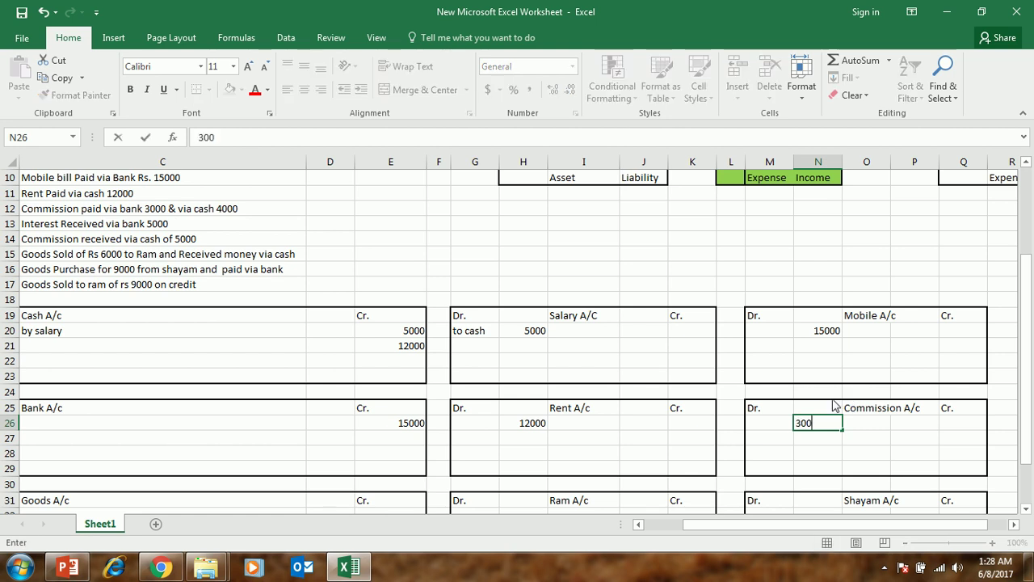
{"action": "type", "text": "0"}
{"action": "left_click", "coordinate": [569, 285]}
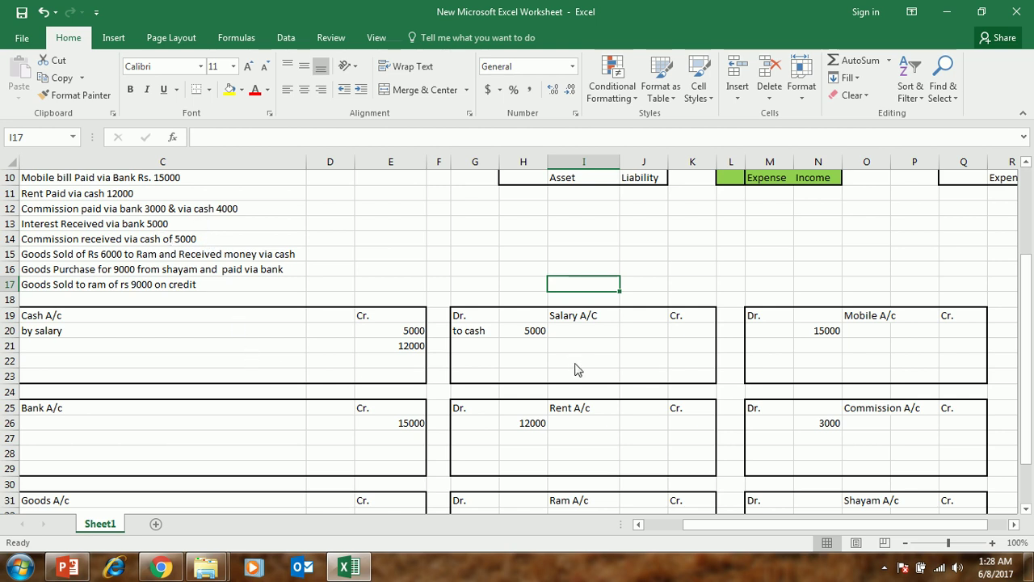
Step: Enter 3000 in E27 on the credit side of the Bank A/c for the commission payment
{"action": "scroll", "coordinate": [576, 369], "scroll_direction": "down", "scroll_amount": 1}
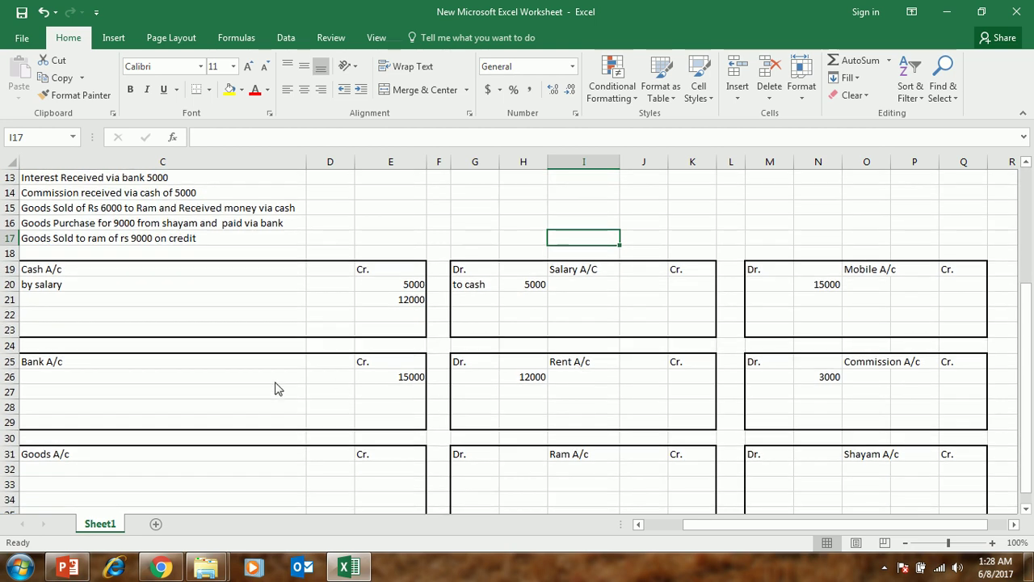
{"action": "left_click", "coordinate": [389, 399]}
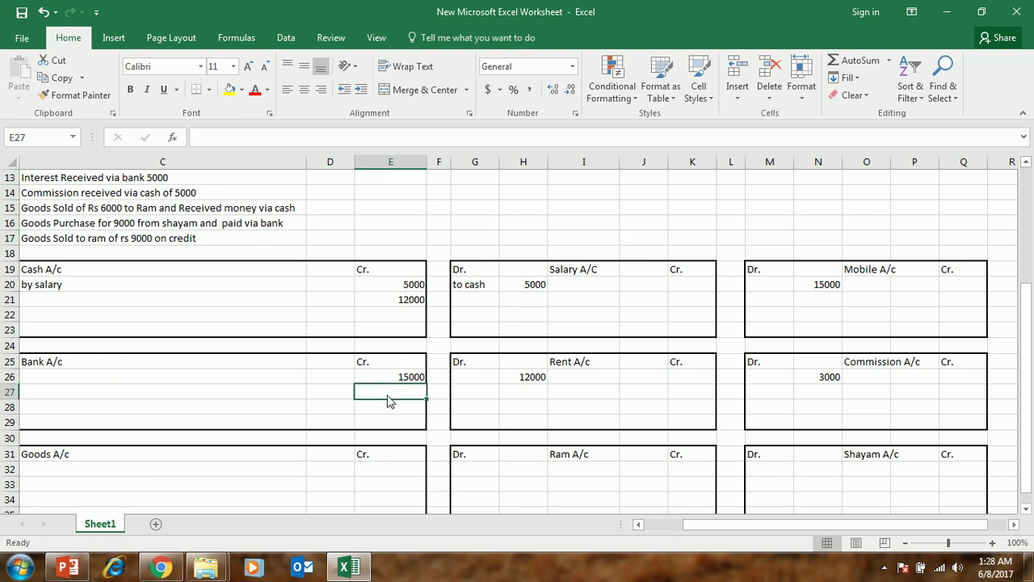
{"action": "type", "text": "3000"}
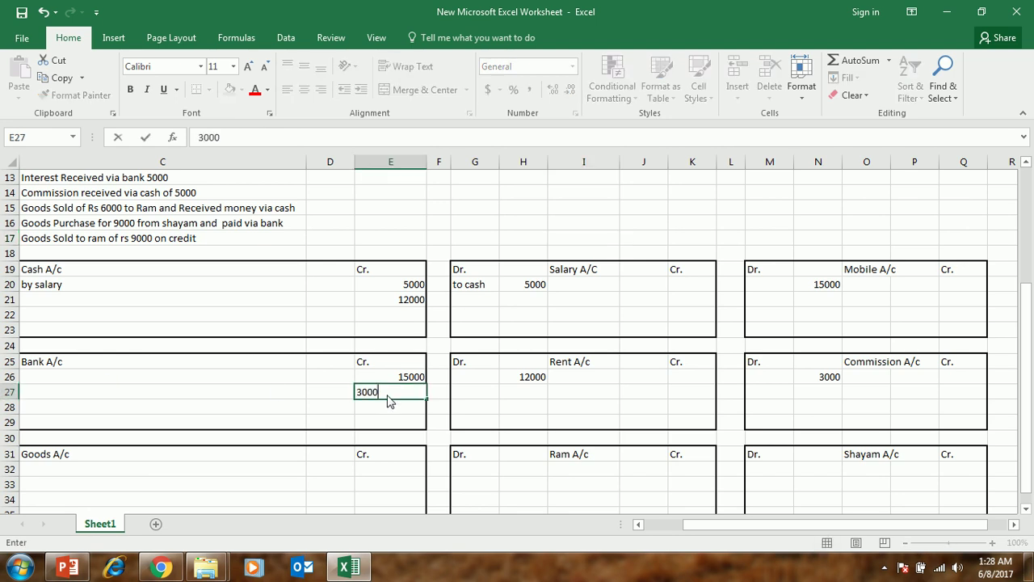
{"action": "left_click", "coordinate": [345, 301]}
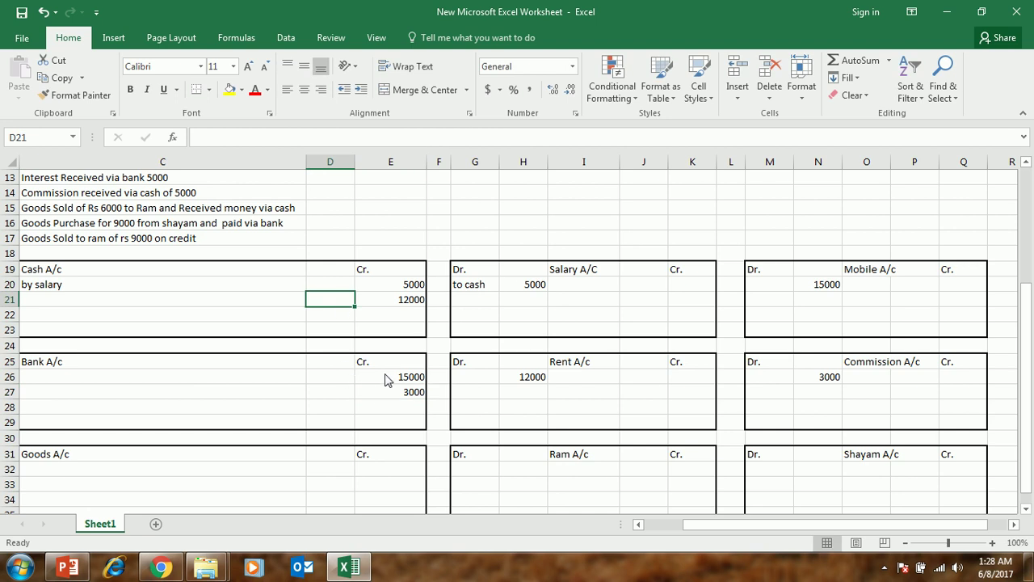
Step: Post the commission paid via cash by entering 4000 in N27 on the debit side of the Commission A/c
{"action": "scroll", "coordinate": [286, 347], "scroll_direction": "up", "scroll_amount": 2}
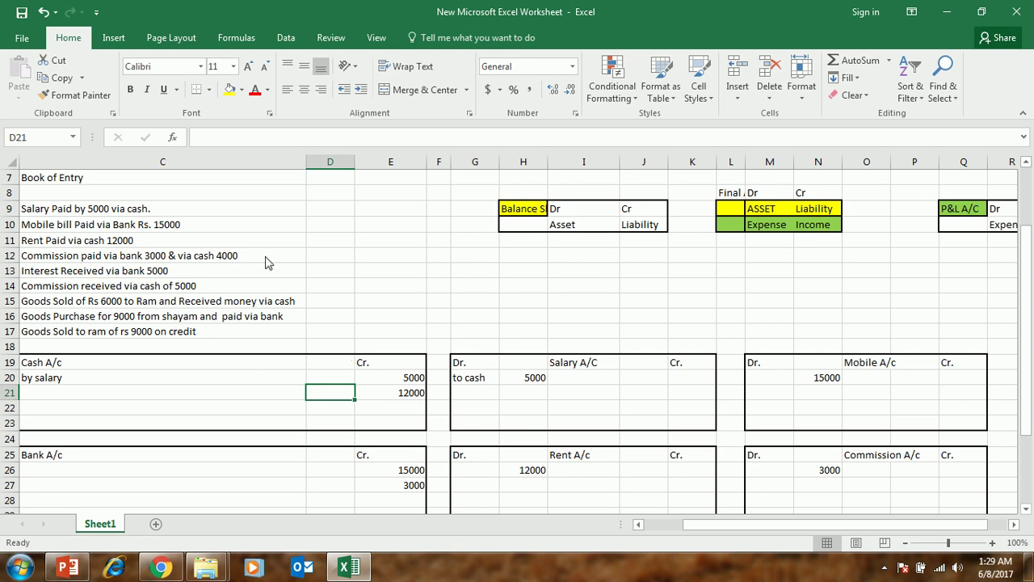
{"action": "scroll", "coordinate": [718, 436], "scroll_direction": "down", "scroll_amount": 1}
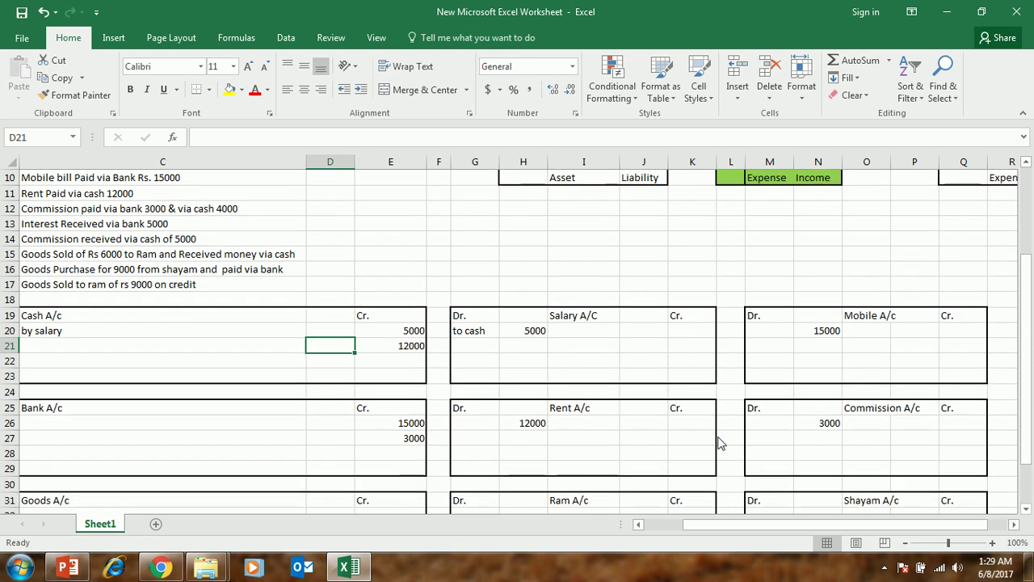
{"action": "left_click", "coordinate": [815, 441]}
{"action": "type", "text": "400"}
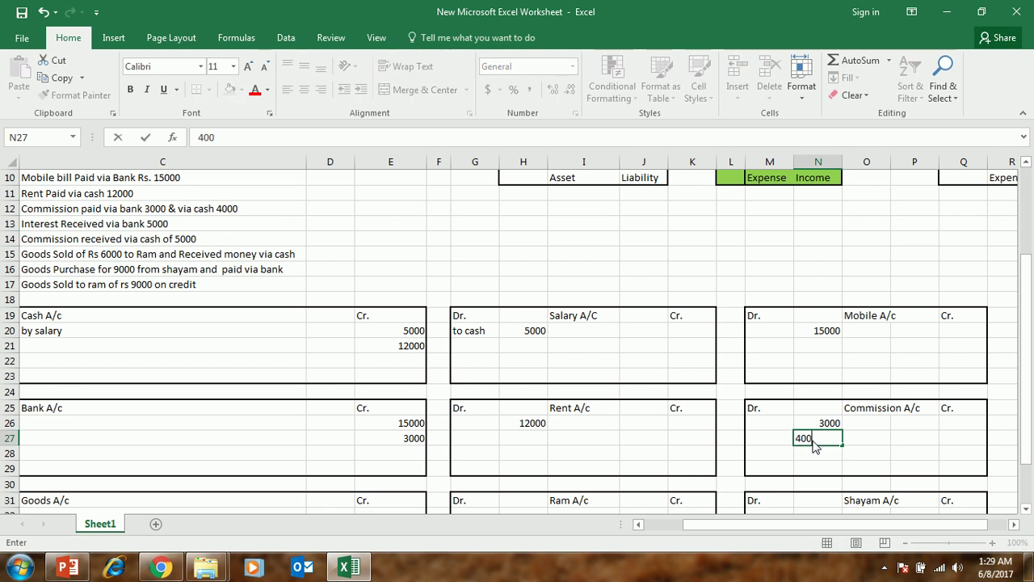
{"action": "type", "text": "0"}
{"action": "left_click", "coordinate": [489, 272]}
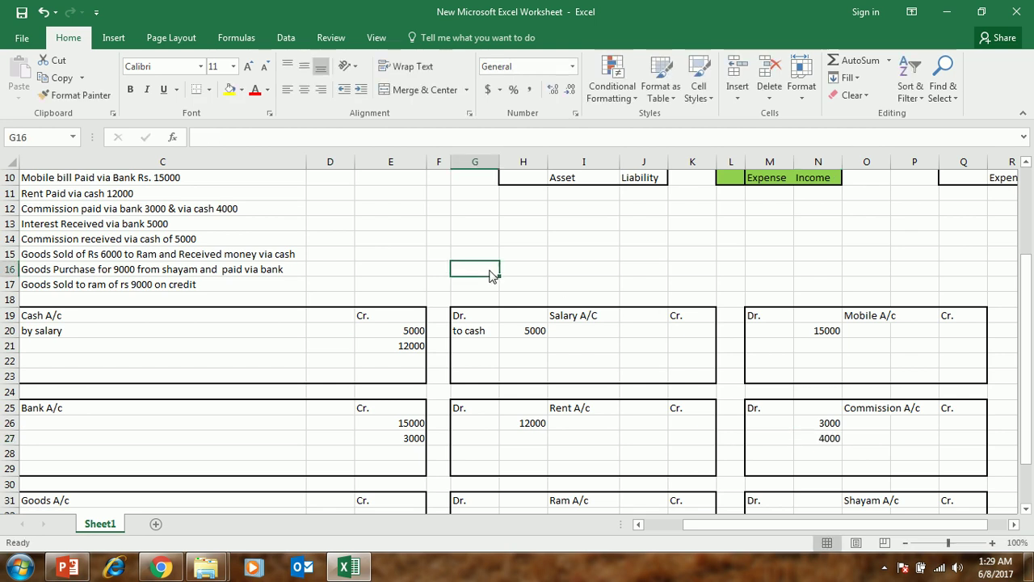
Step: Following the Real Accounts rule, enter 4000 in E22 on the credit side of the Cash A/c for the commission payment
{"action": "left_click", "coordinate": [211, 211]}
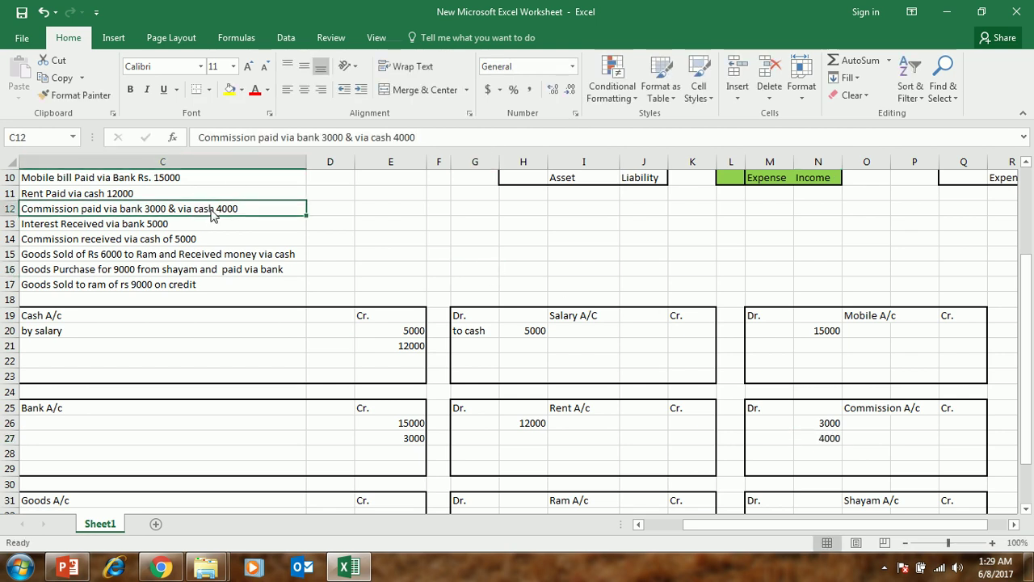
{"action": "scroll", "coordinate": [216, 260], "scroll_direction": "up", "scroll_amount": 1}
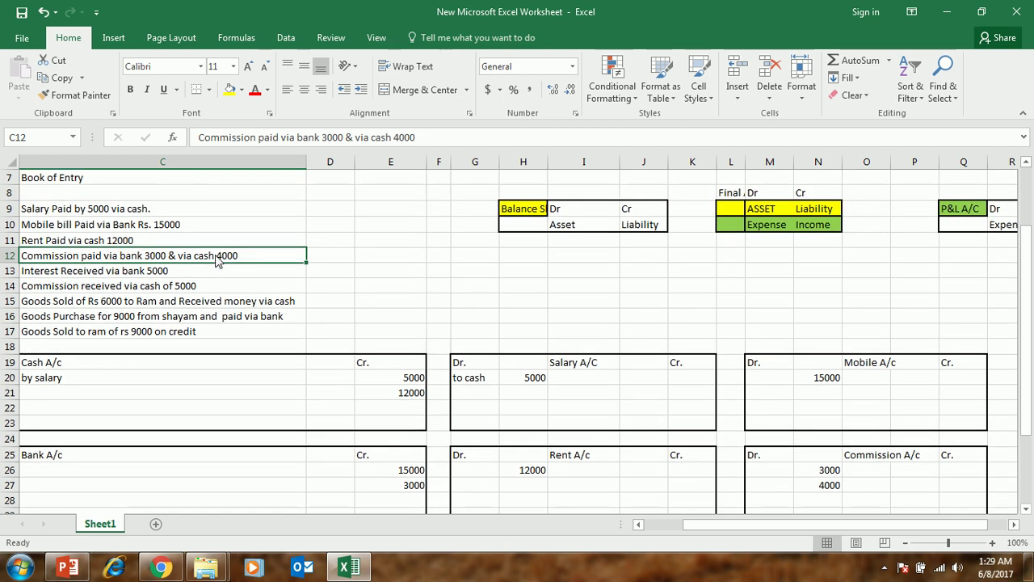
{"action": "scroll", "coordinate": [223, 273], "scroll_direction": "up", "scroll_amount": 1}
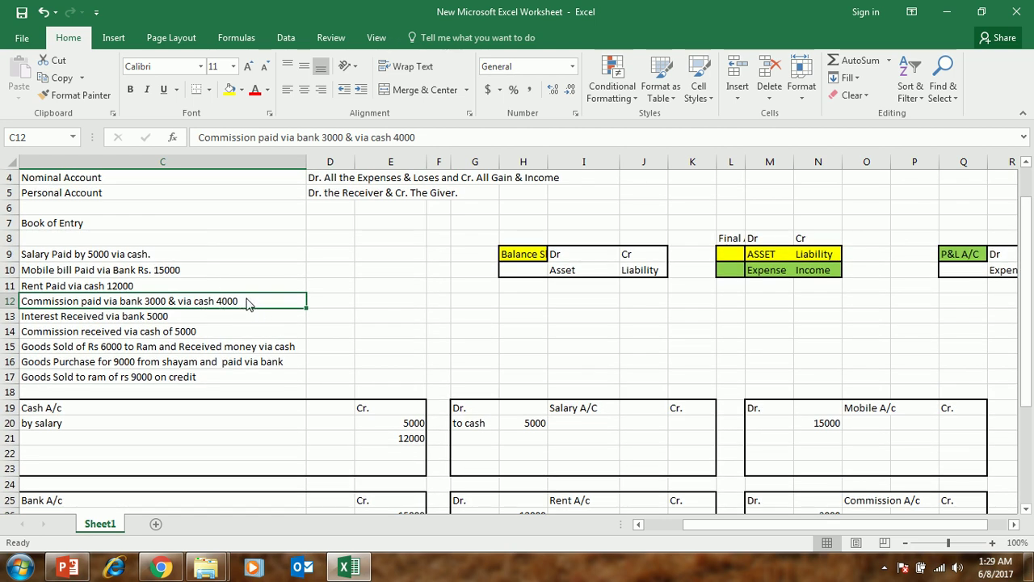
{"action": "scroll", "coordinate": [247, 300], "scroll_direction": "up", "scroll_amount": 2}
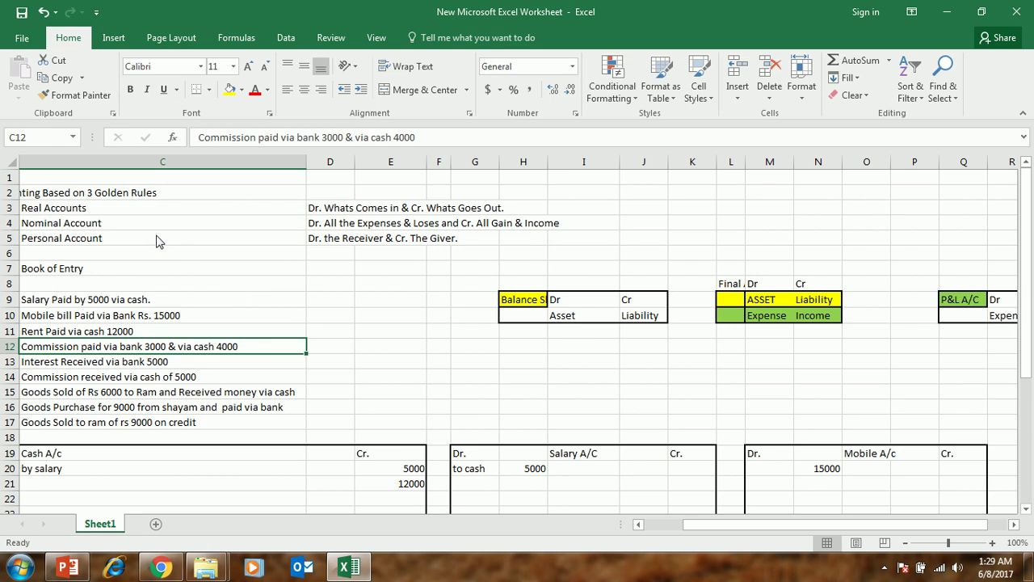
{"action": "left_click", "coordinate": [111, 214]}
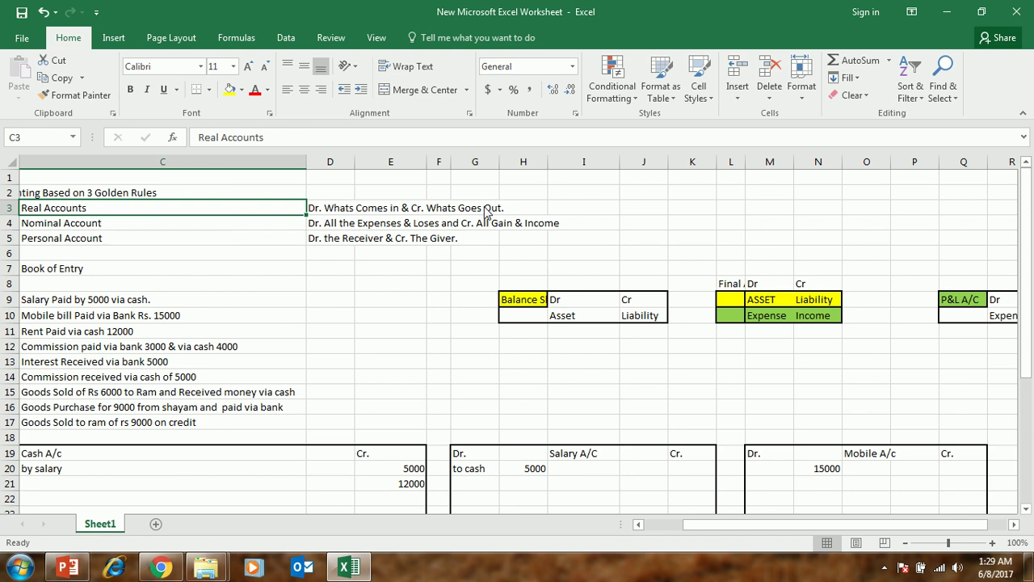
{"action": "scroll", "coordinate": [422, 269], "scroll_direction": "down", "scroll_amount": 2}
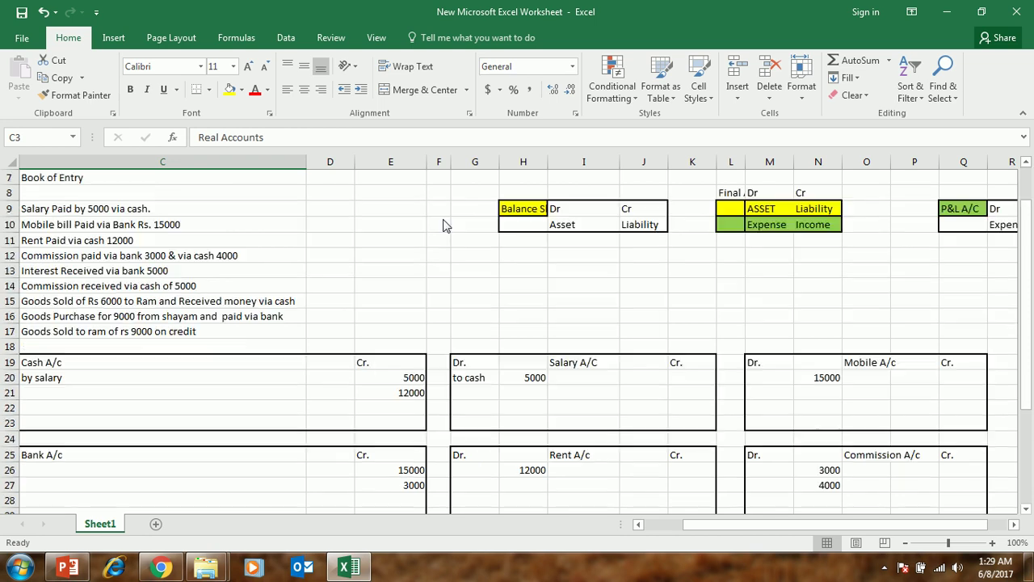
{"action": "left_click", "coordinate": [407, 408]}
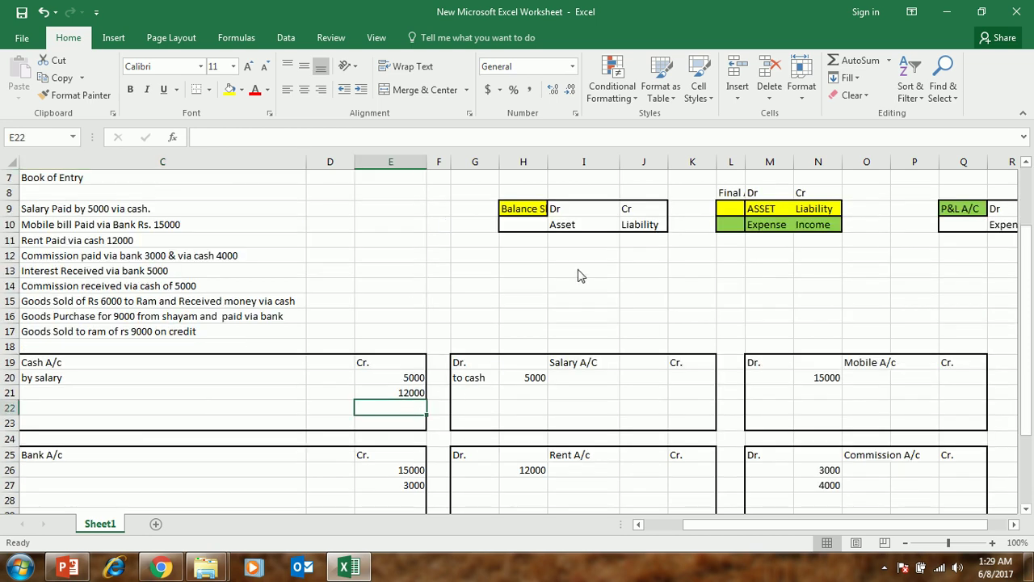
{"action": "type", "text": "4000"}
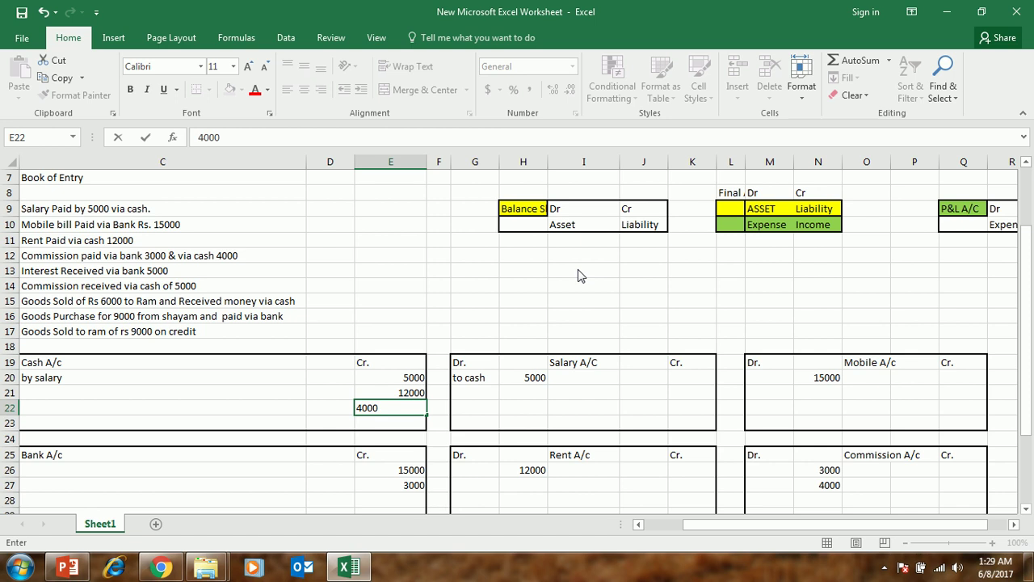
{"action": "left_click", "coordinate": [454, 257]}
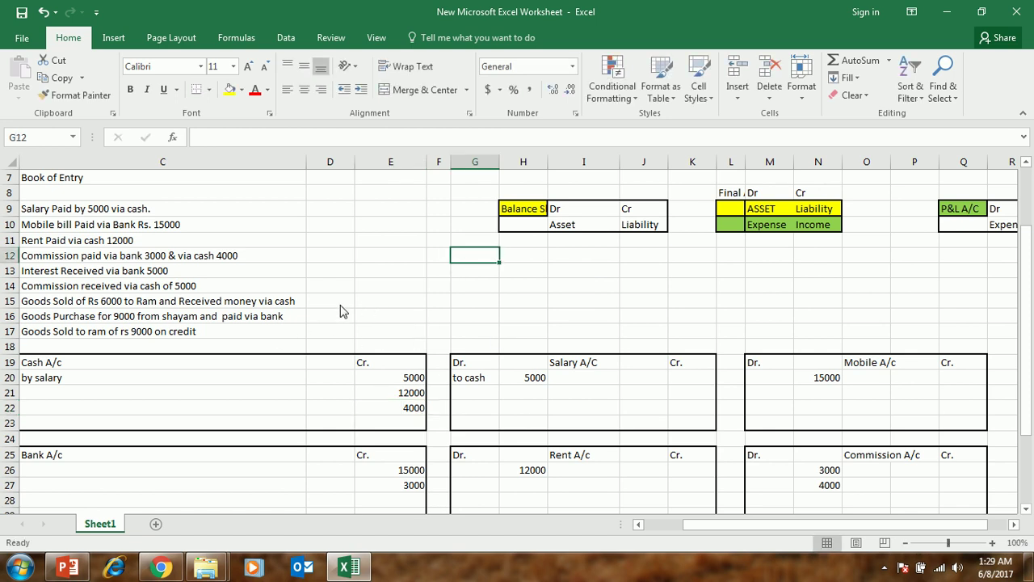
Step: Switch to PowerPoint to review the trial balance stage on the Full cycle of Accounting slide, and return to the Excel worksheet
{"action": "scroll", "coordinate": [340, 312], "scroll_direction": "down", "scroll_amount": 2}
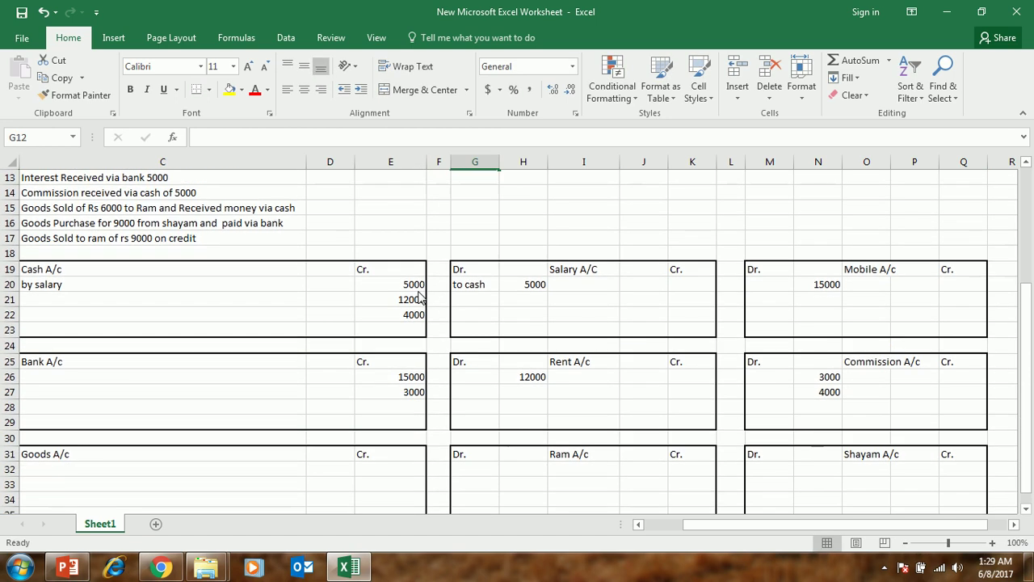
{"action": "left_click_drag", "start_coordinate": [685, 531], "coordinate": [655, 529]}
{"action": "left_click", "coordinate": [67, 569]}
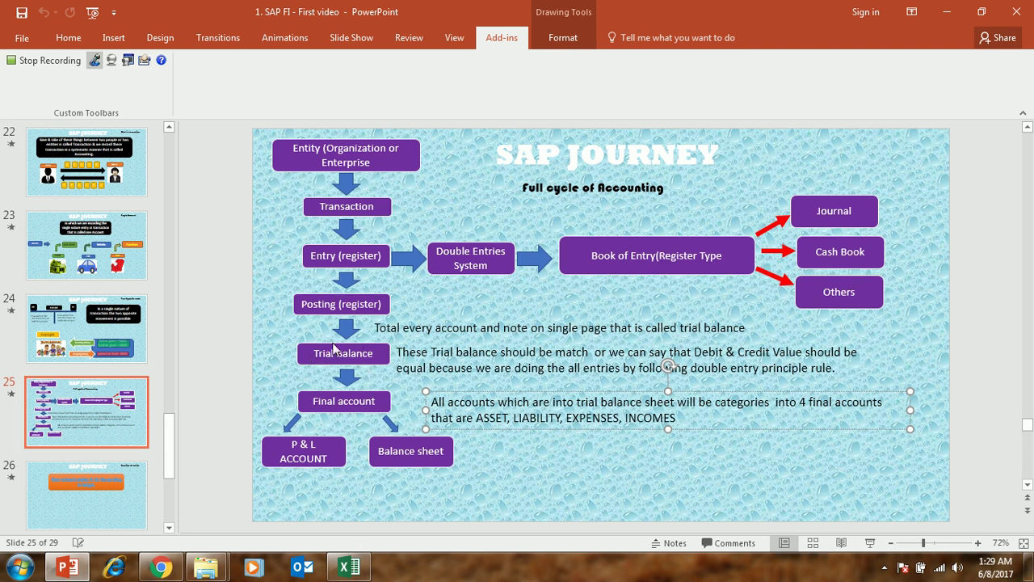
{"action": "left_click", "coordinate": [349, 567]}
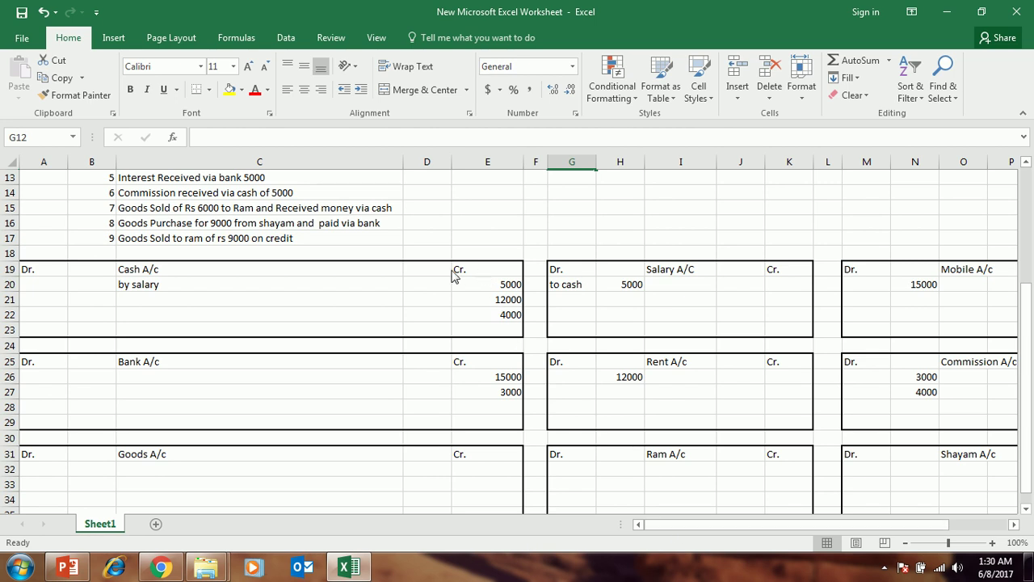
Step: Total the credit side of the Cash A/c in E23 by applying AutoSum to E20:E23
{"action": "left_click", "coordinate": [490, 291]}
{"action": "left_click_drag", "start_coordinate": [490, 291], "coordinate": [489, 328]}
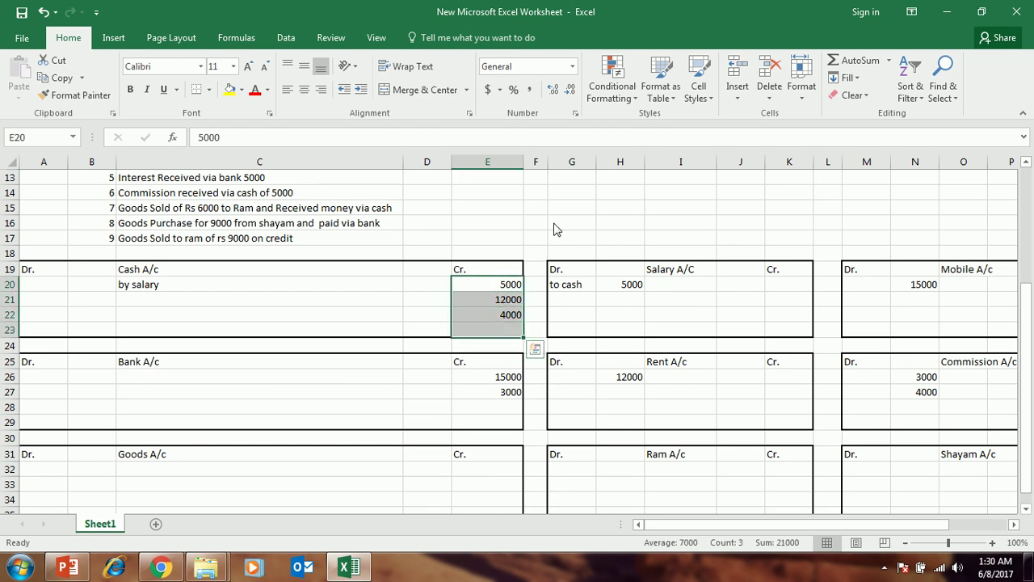
{"action": "key", "text": "alt+equal"}
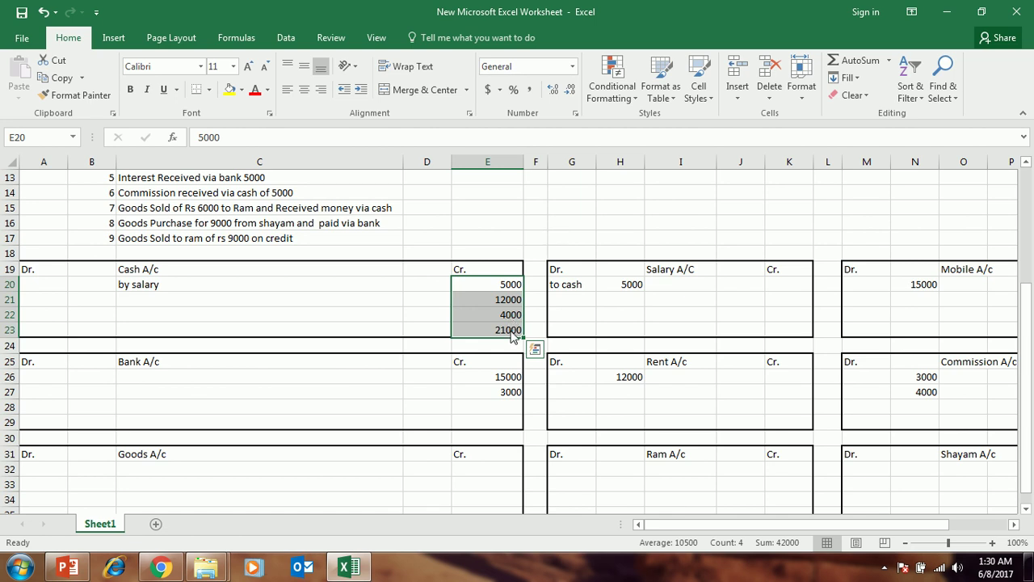
Step: Total the debit side of the Salary A/c in H23 with AutoSum, and enter the Mobile A/c debit total 15000 in N23
{"action": "left_click_drag", "start_coordinate": [620, 291], "coordinate": [620, 331]}
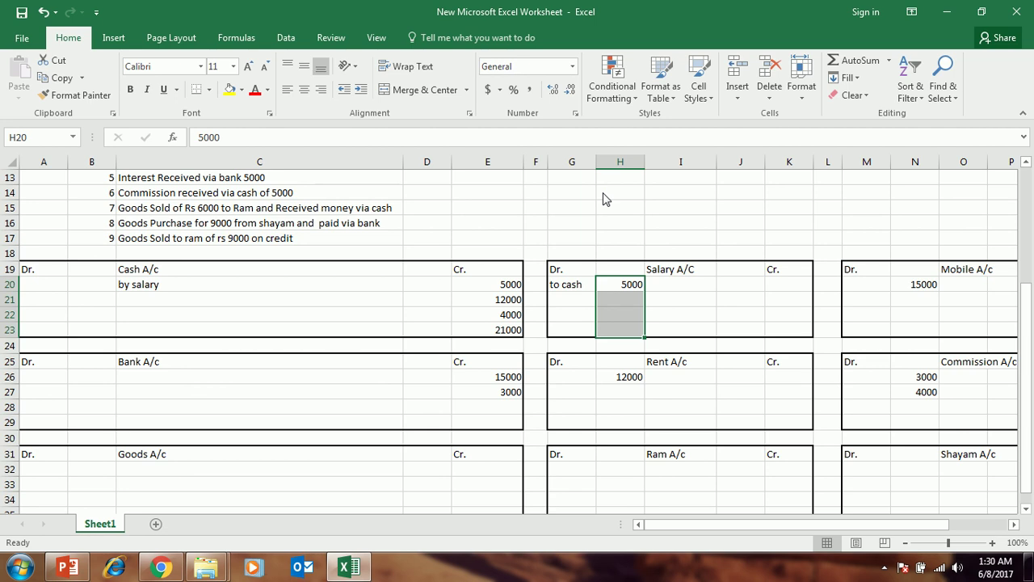
{"action": "key", "text": "alt+equal"}
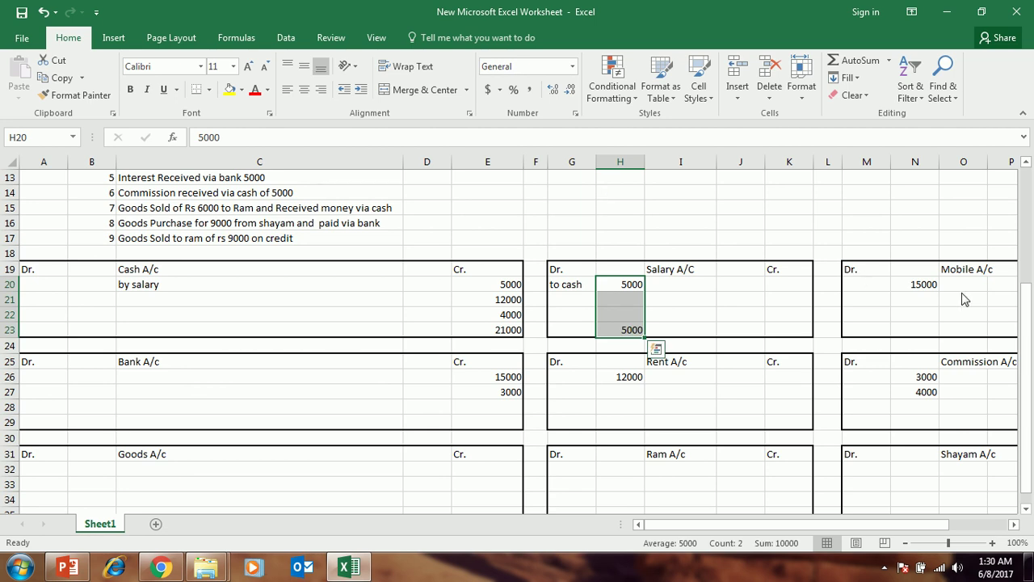
{"action": "left_click_drag", "start_coordinate": [930, 289], "coordinate": [921, 328]}
{"action": "left_click", "coordinate": [921, 331]}
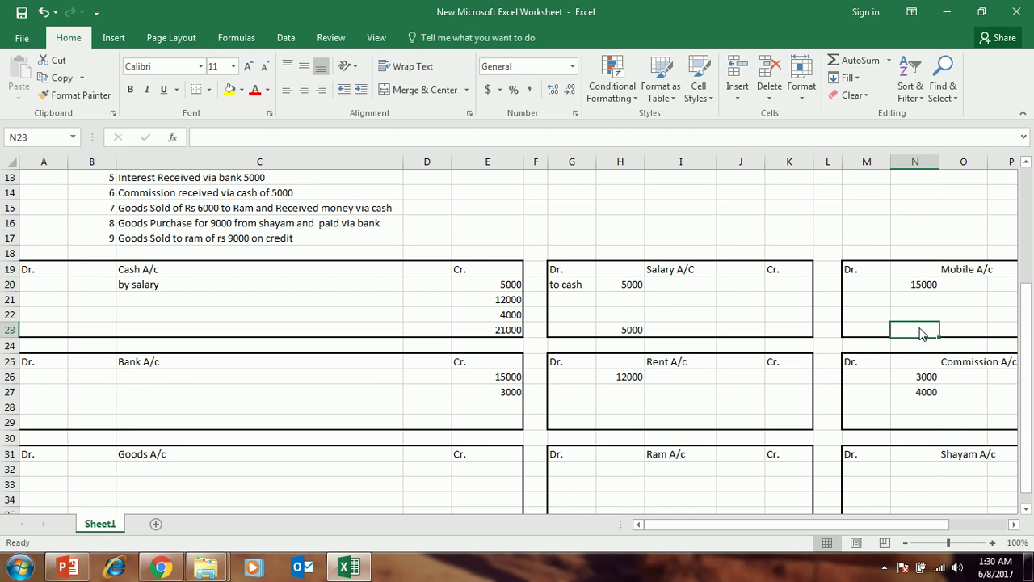
{"action": "type", "text": "15000"}
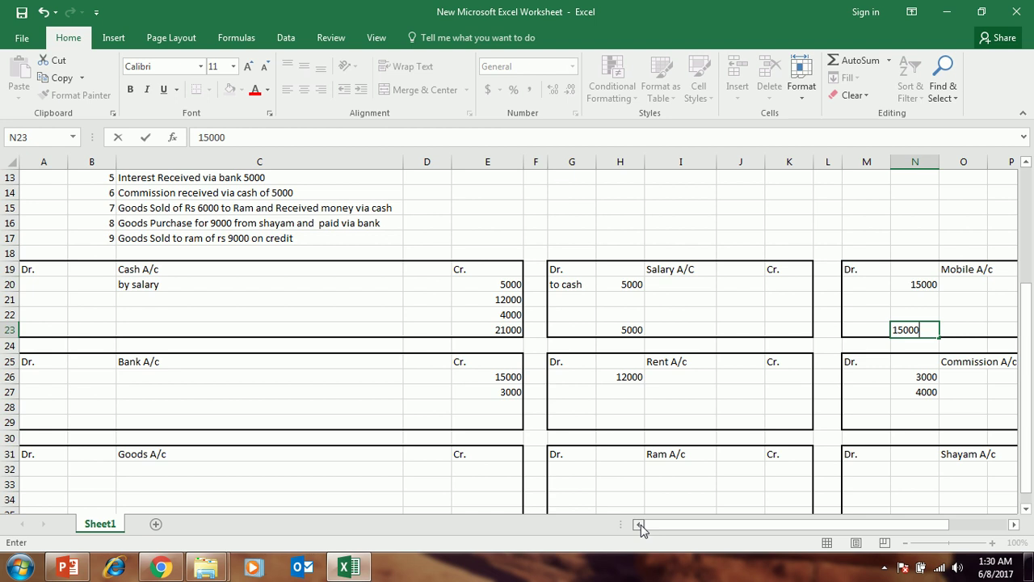
{"action": "left_click", "coordinate": [103, 316]}
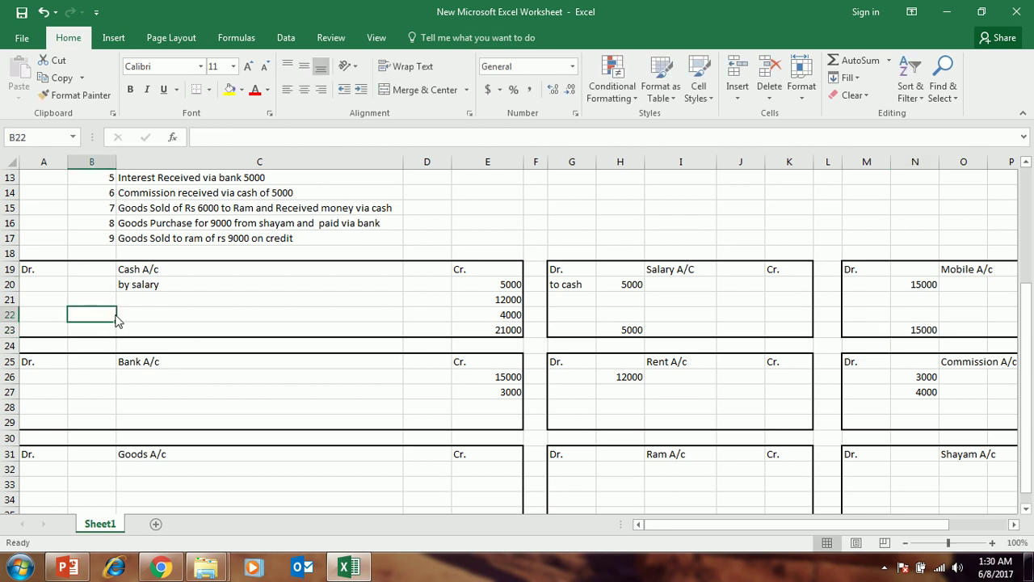
{"action": "type", "text": "21000"}
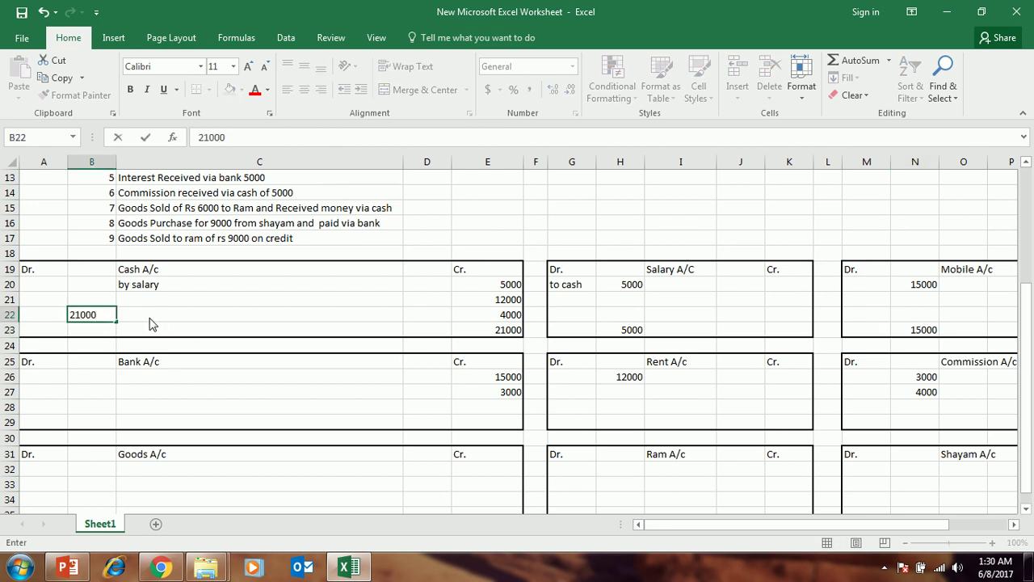
{"action": "key", "text": "Return"}
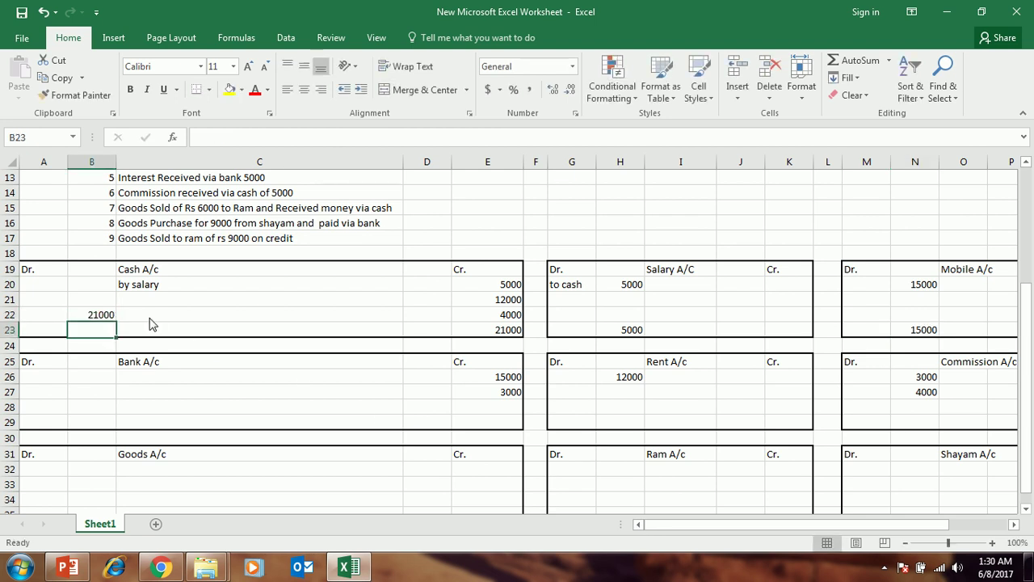
{"action": "type", "text": "21000"}
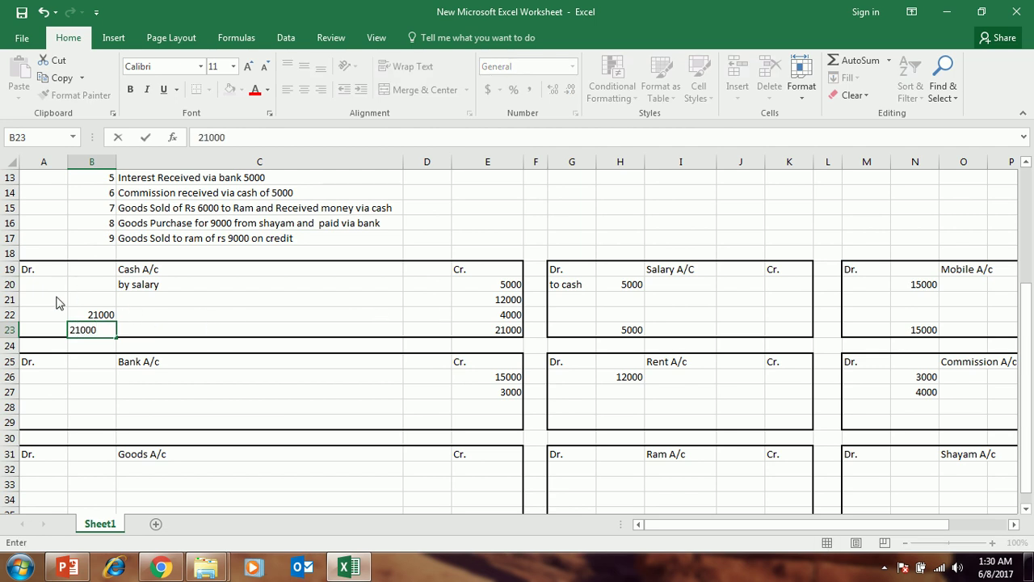
{"action": "left_click", "coordinate": [128, 317]}
{"action": "left_click", "coordinate": [101, 316]}
{"action": "left_click", "coordinate": [98, 328], "text": "shift"}
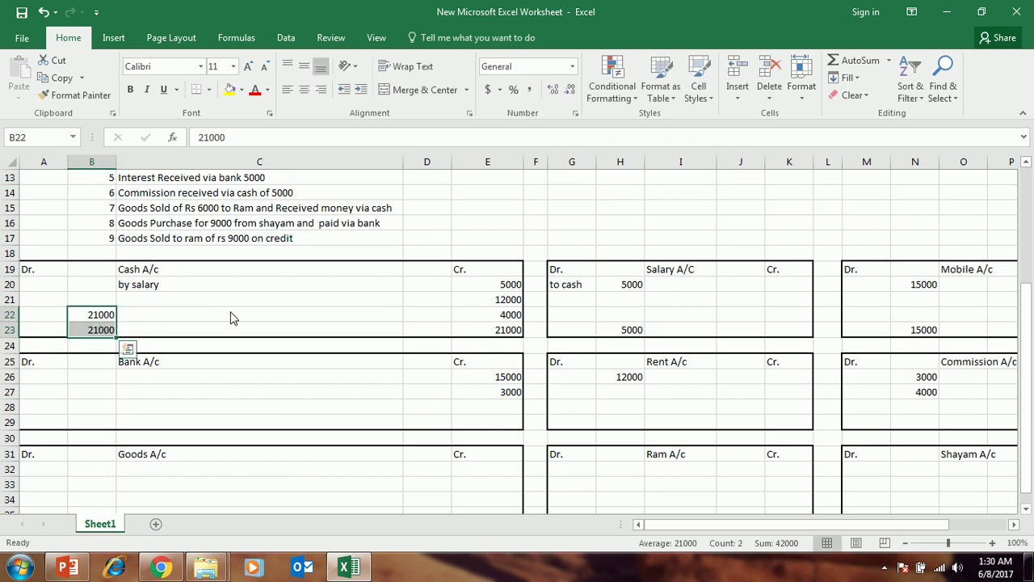
{"action": "key", "text": "Delete"}
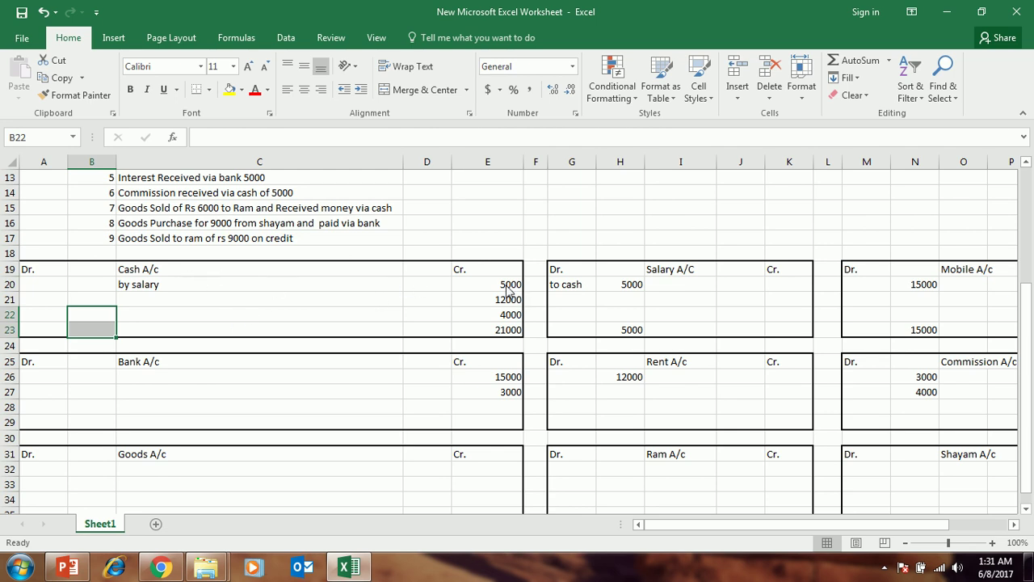
Step: Enter 18000 in E29 as the total of the credit side of the Bank A/c
{"action": "left_click_drag", "start_coordinate": [507, 286], "coordinate": [501, 330]}
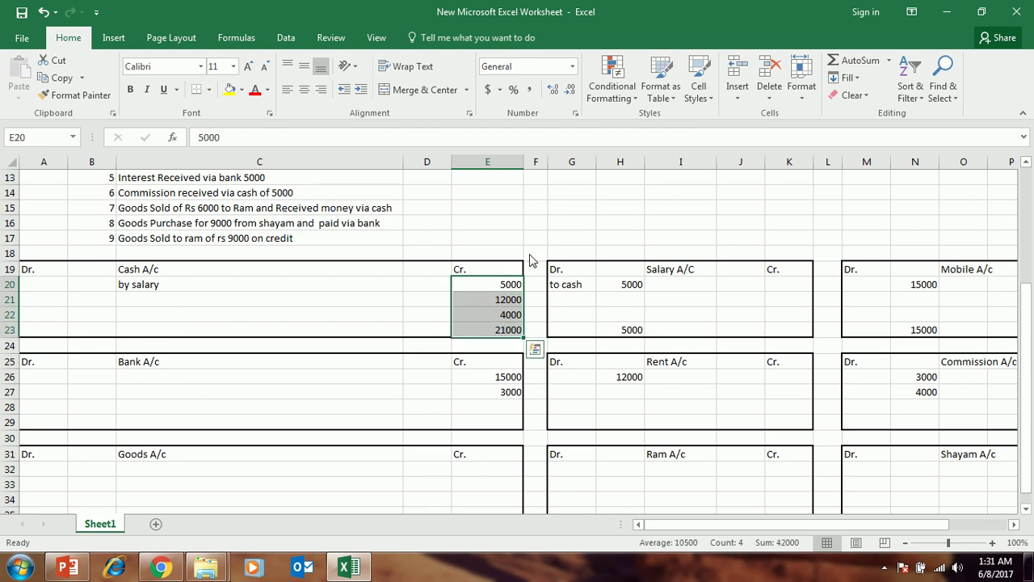
{"action": "left_click", "coordinate": [618, 331]}
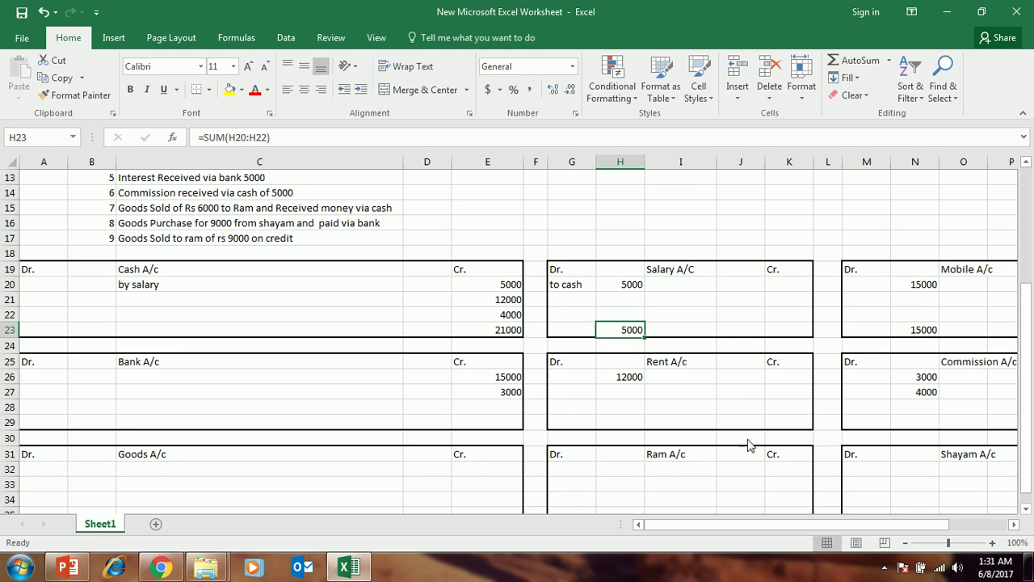
{"action": "left_click_drag", "start_coordinate": [485, 385], "coordinate": [481, 429]}
{"action": "left_click", "coordinate": [481, 429]}
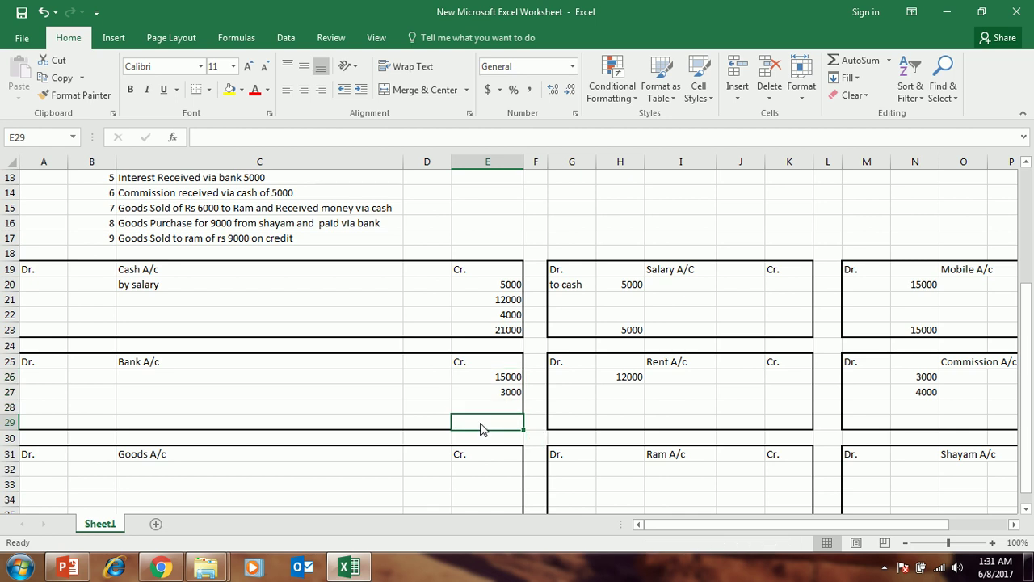
{"action": "type", "text": "18000"}
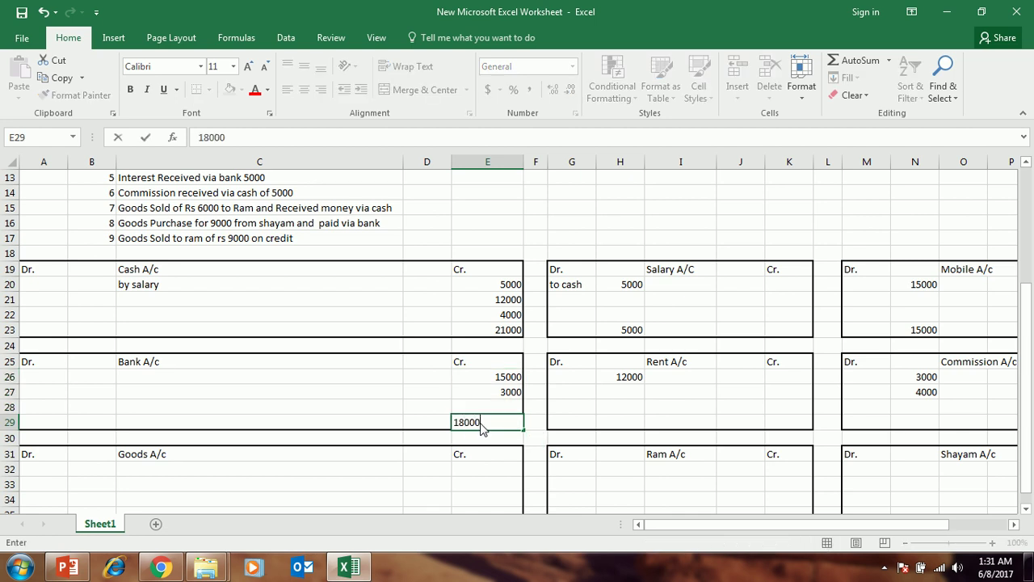
Step: Enter 12000 in H29 as the total of the debit side of the Rent A/c
{"action": "left_click", "coordinate": [630, 422]}
{"action": "type", "text": "120"}
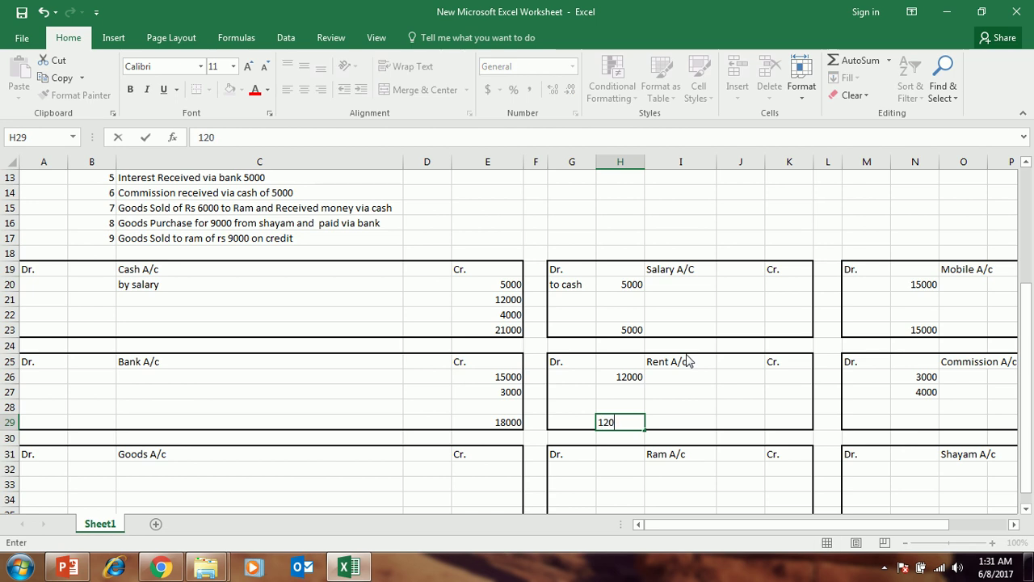
{"action": "type", "text": "00"}
{"action": "left_click", "coordinate": [694, 409]}
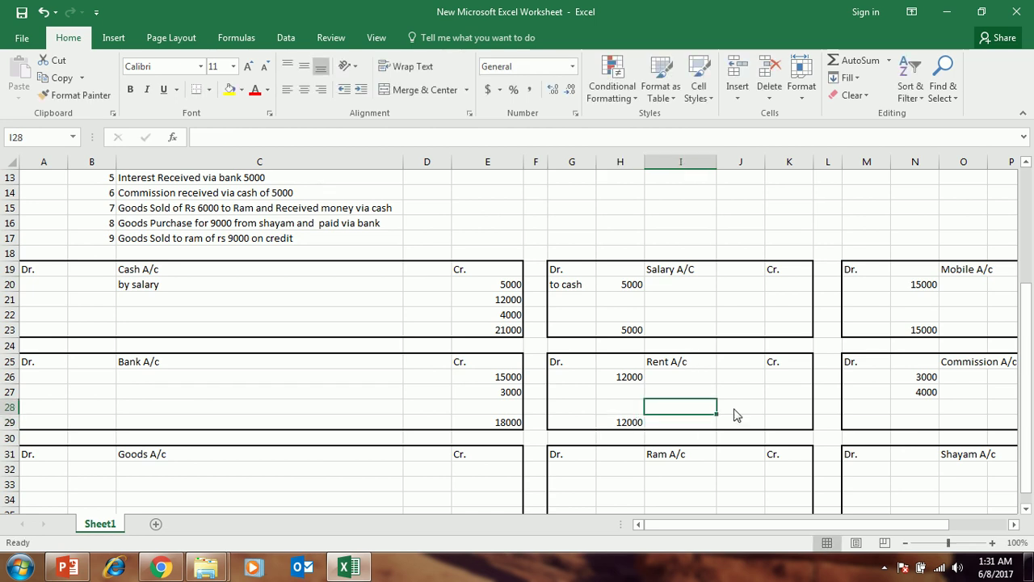
Step: Enter 7000 in N29 as the total of the debit side of the Commission A/c
{"action": "double_click", "coordinate": [923, 378]}
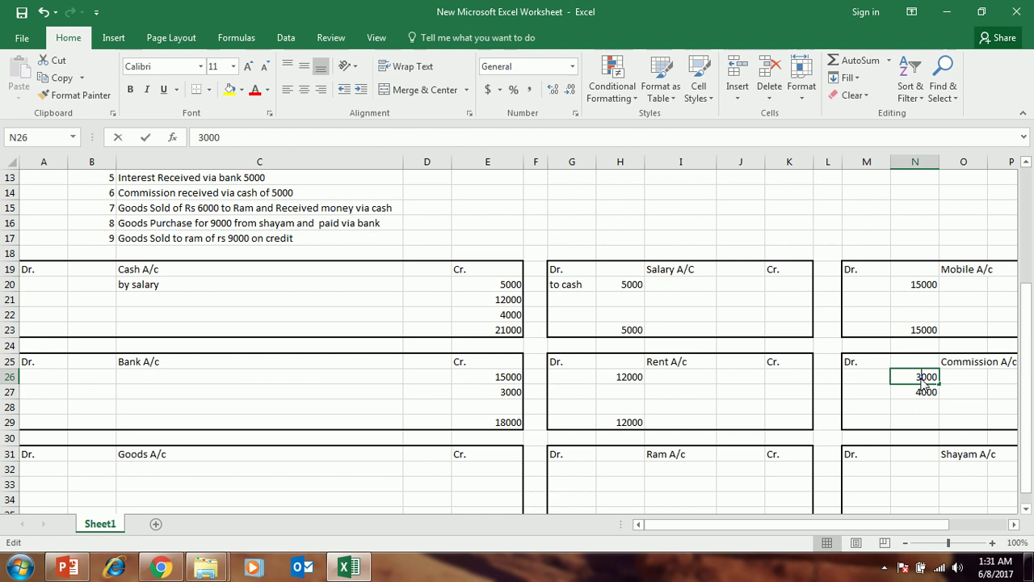
{"action": "left_click", "coordinate": [918, 425]}
{"action": "type", "text": "7000"}
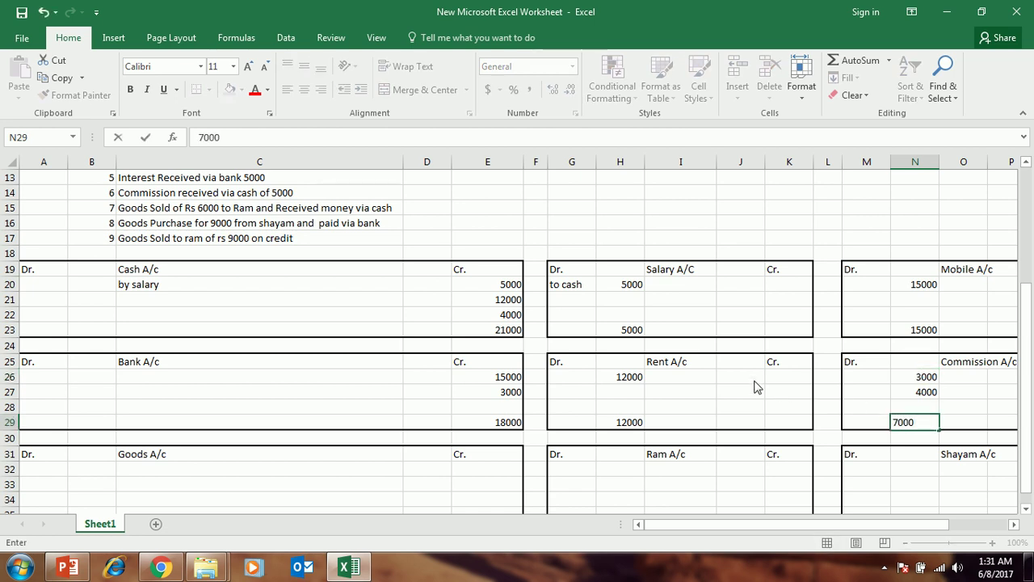
{"action": "scroll", "coordinate": [756, 386], "scroll_direction": "down", "scroll_amount": 2}
{"action": "left_click", "coordinate": [774, 362]}
{"action": "left_click", "coordinate": [745, 381]}
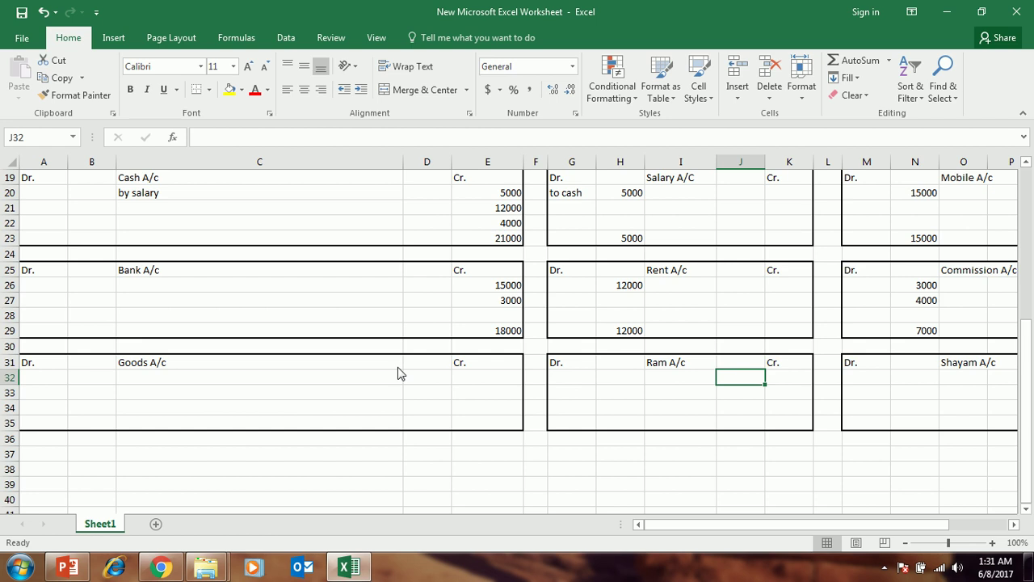
Step: Start a list of the ledger accounts above the Mobile A/c by entering cash, Salary and Mobile in M12:M14
{"action": "scroll", "coordinate": [658, 435], "scroll_direction": "up", "scroll_amount": 1}
{"action": "scroll", "coordinate": [659, 435], "scroll_direction": "up", "scroll_amount": 1}
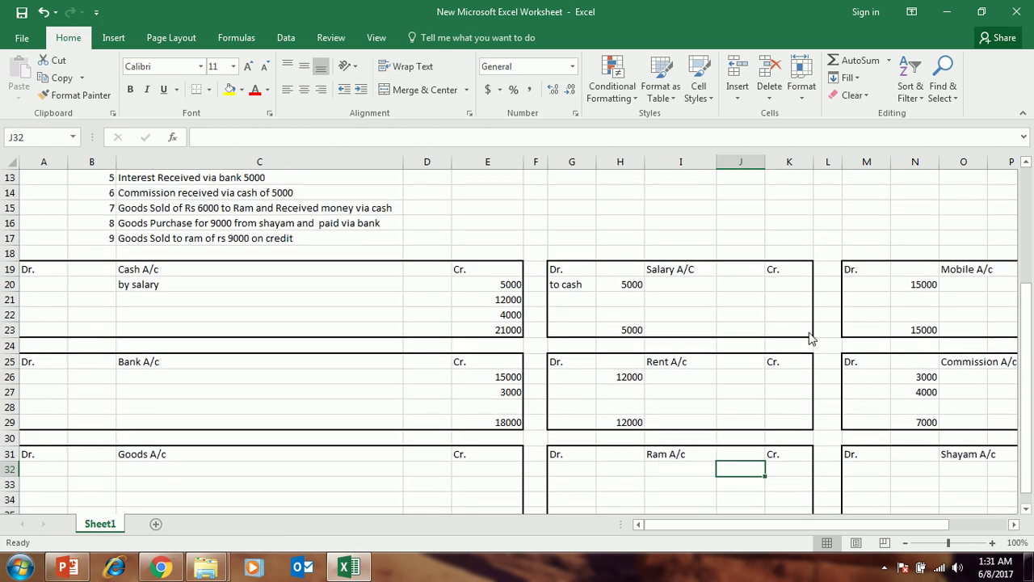
{"action": "left_click_drag", "start_coordinate": [700, 524], "coordinate": [744, 534]}
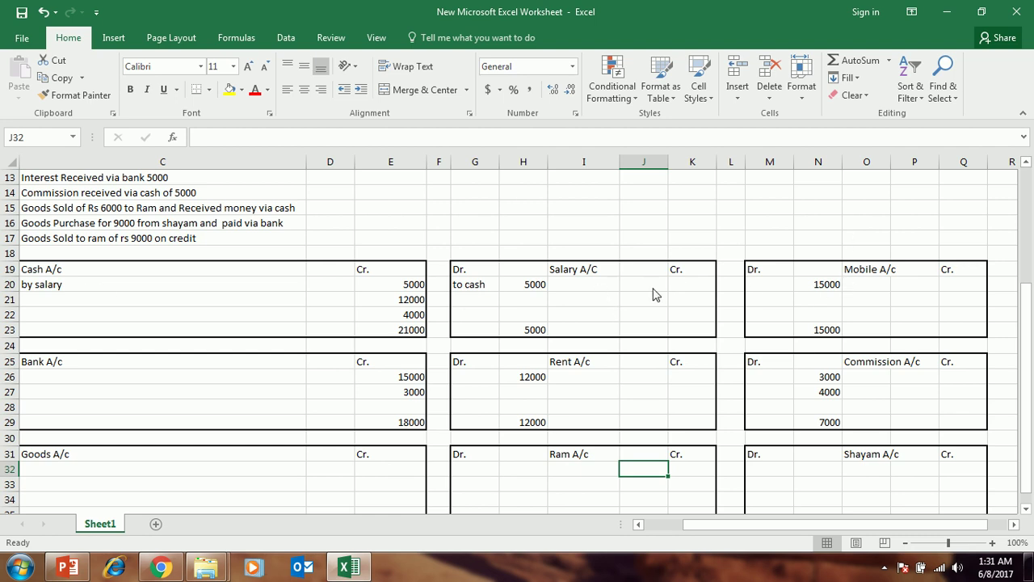
{"action": "scroll", "coordinate": [657, 294], "scroll_direction": "up", "scroll_amount": 1}
{"action": "left_click", "coordinate": [770, 212]}
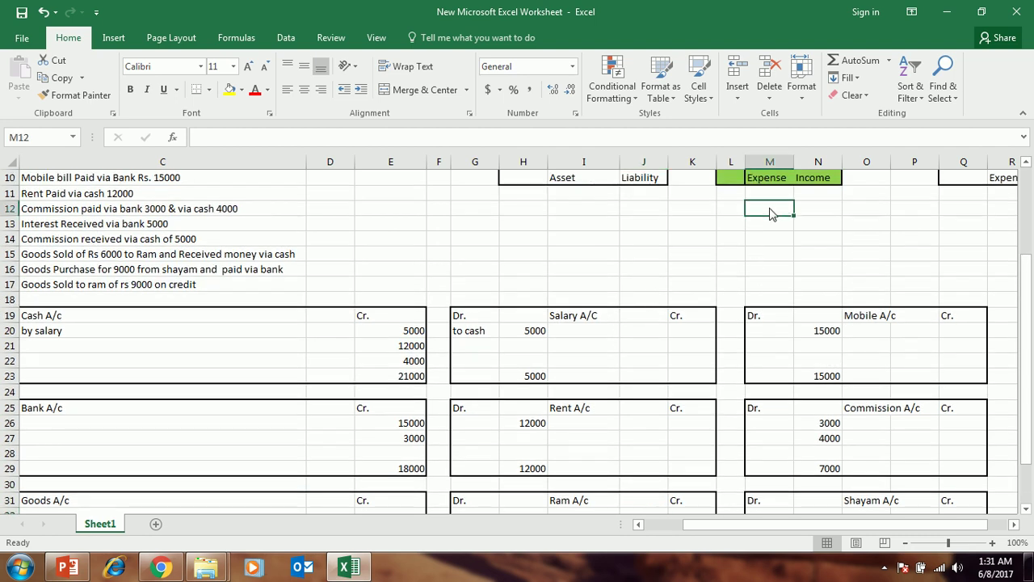
{"action": "type", "text": "cash"}
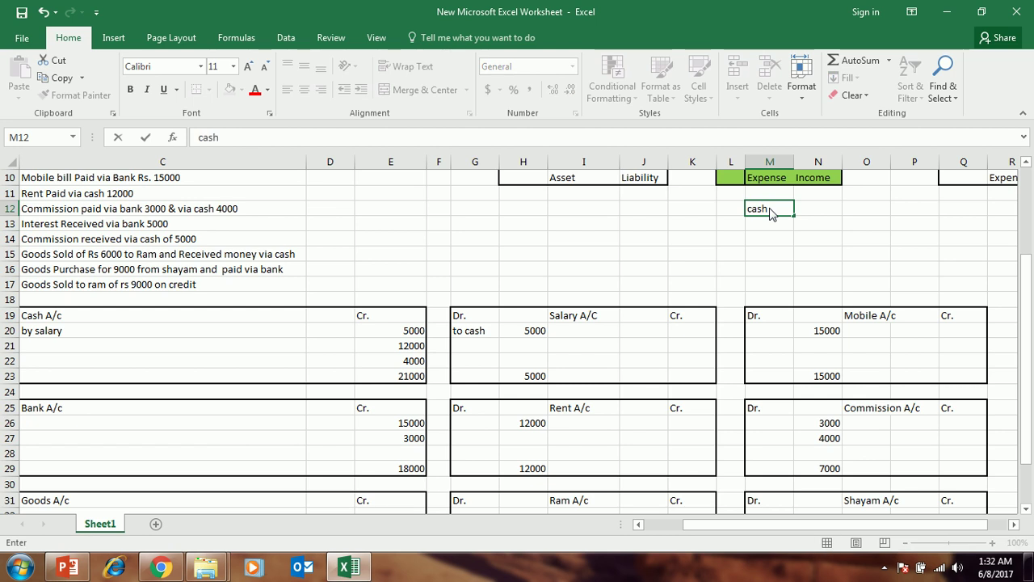
{"action": "key", "text": "Return"}
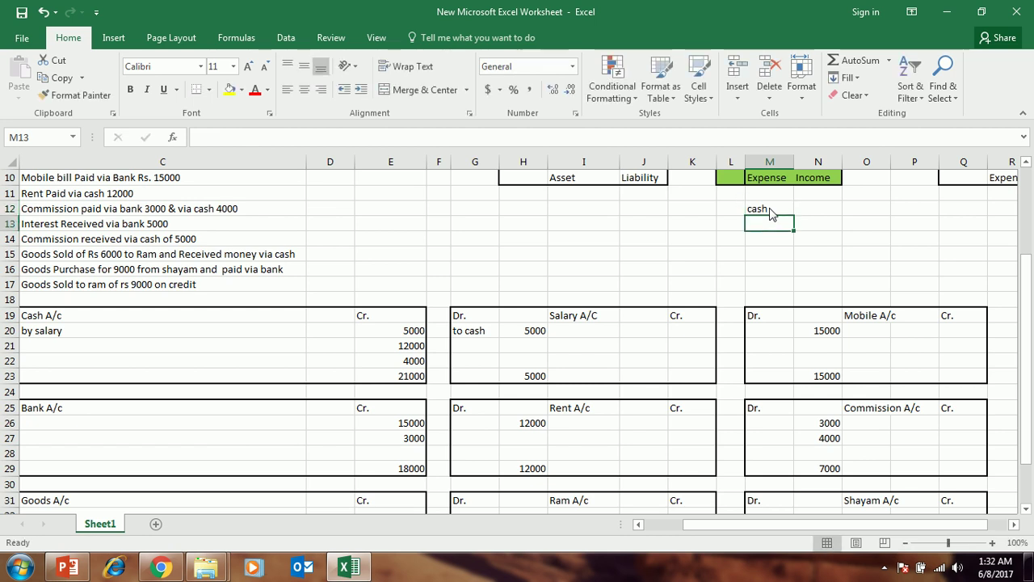
{"action": "type", "text": "Salar"}
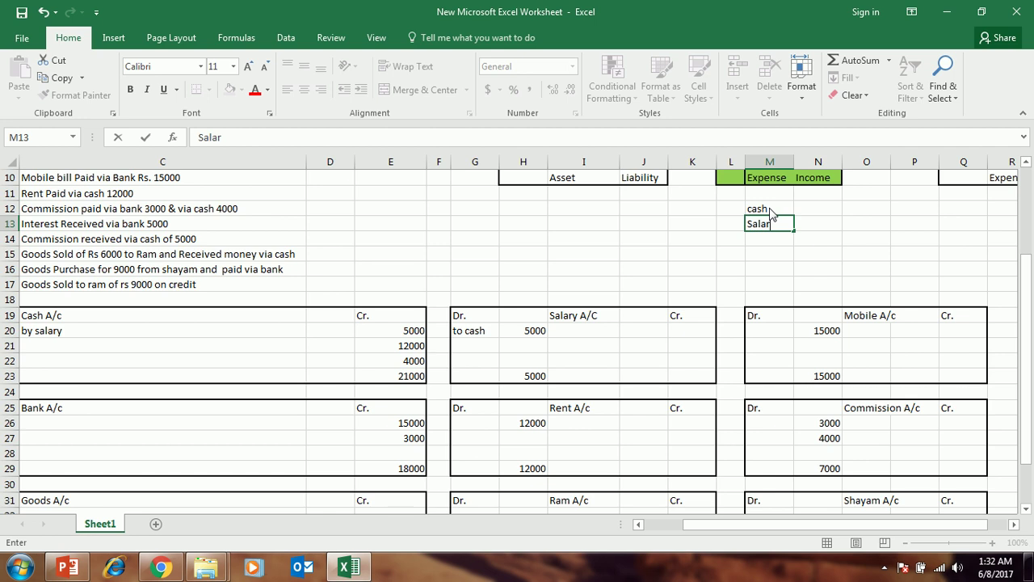
{"action": "type", "text": "y"}
{"action": "key", "text": "Return"}
{"action": "type", "text": "Mobile"}
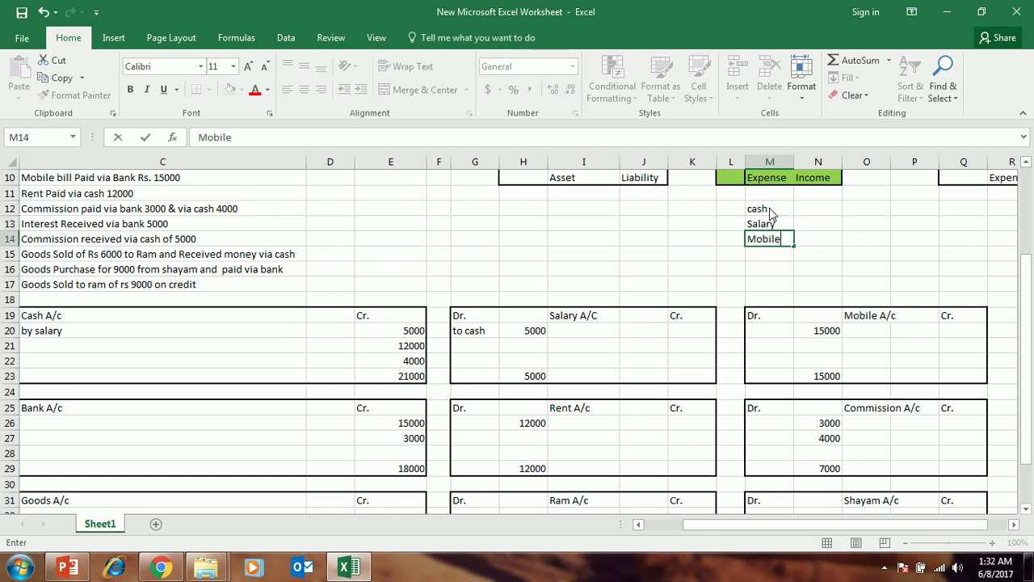
{"action": "key", "text": "Return"}
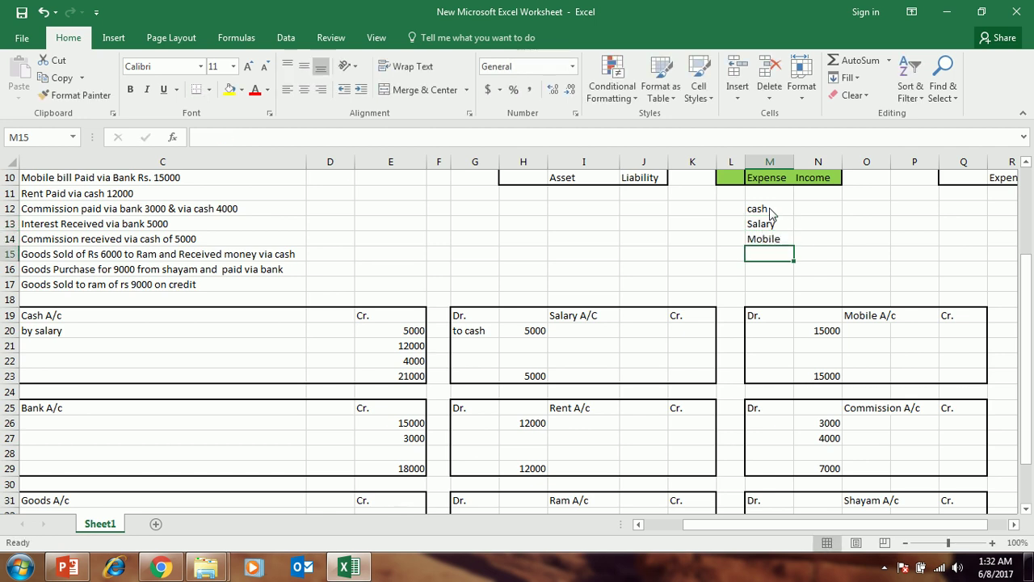
Step: Continue the account list with Bank, Rent and Commission in M15:M17
{"action": "type", "text": "Bank"}
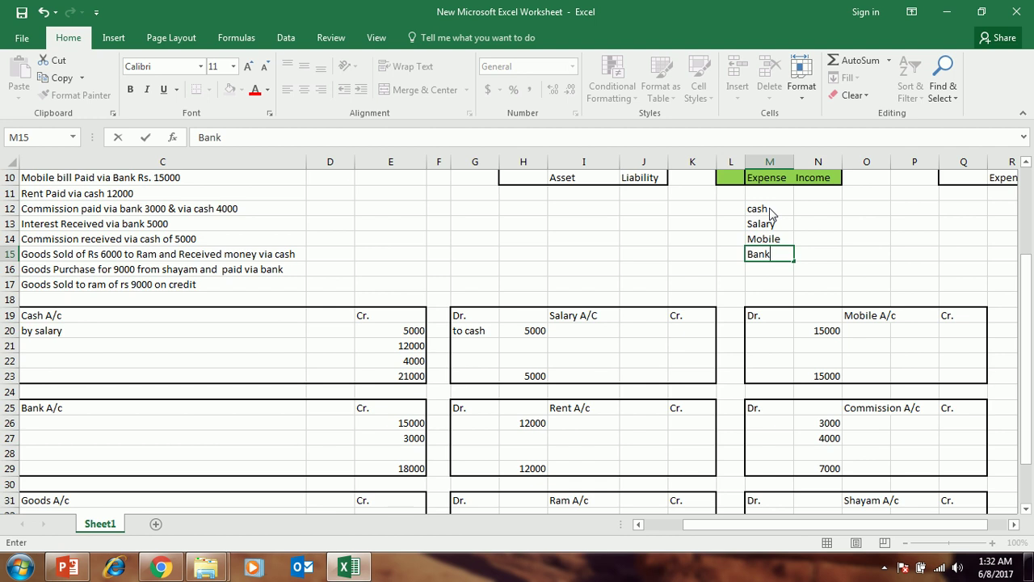
{"action": "key", "text": "Return"}
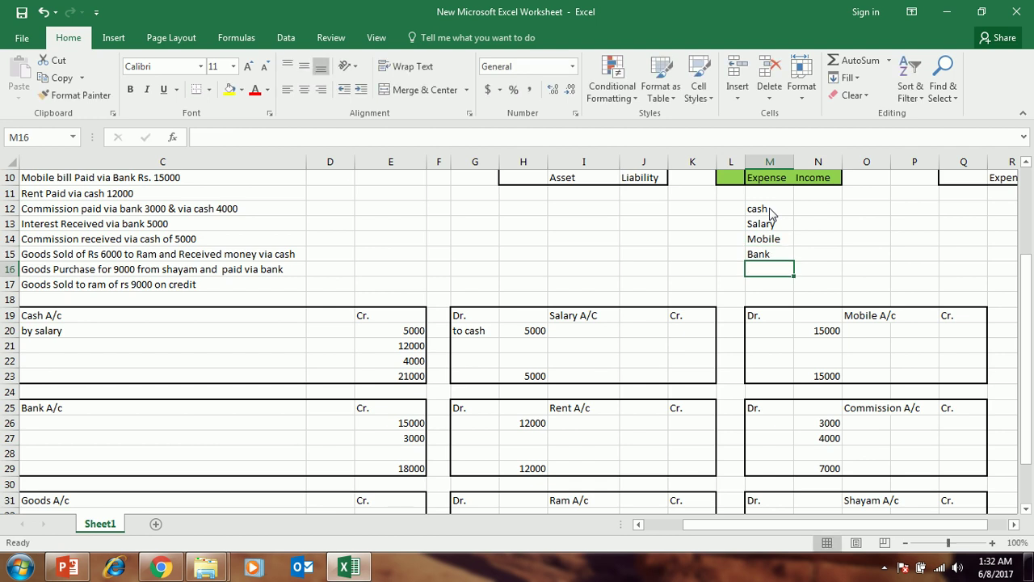
{"action": "type", "text": "Rent"}
{"action": "key", "text": "Return"}
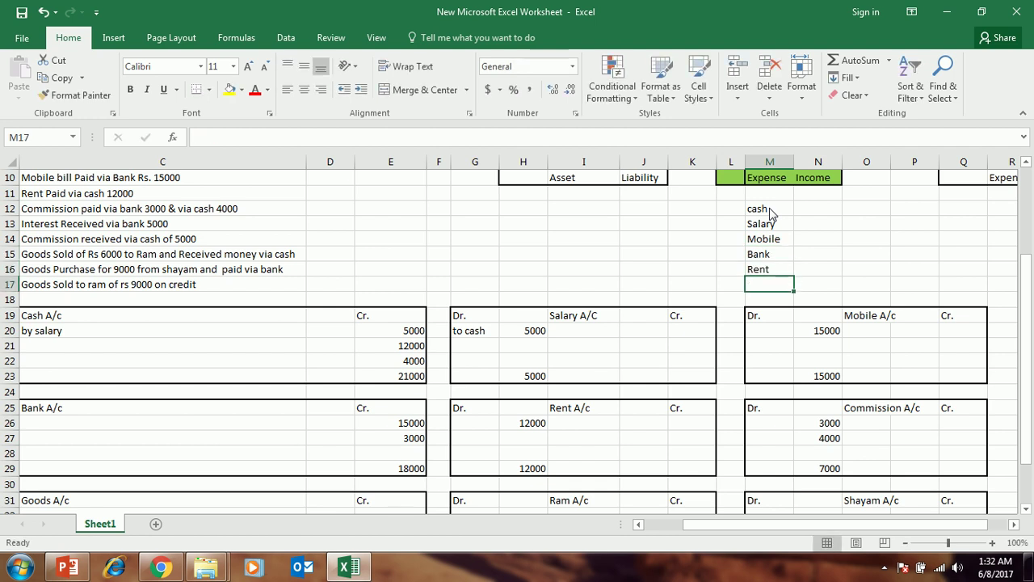
{"action": "type", "text": "Commi"}
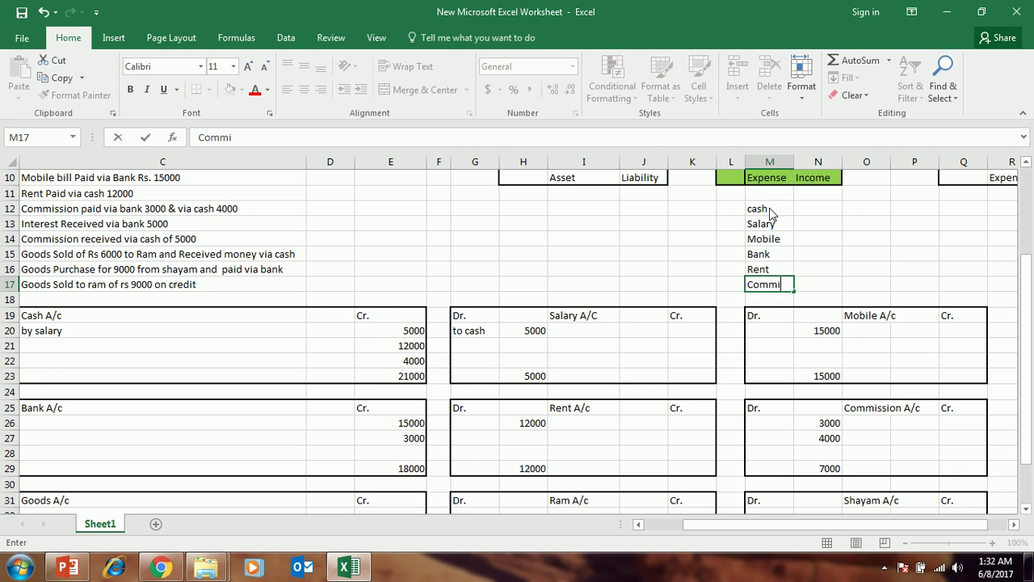
{"action": "type", "text": "ssion"}
{"action": "key", "text": "Return"}
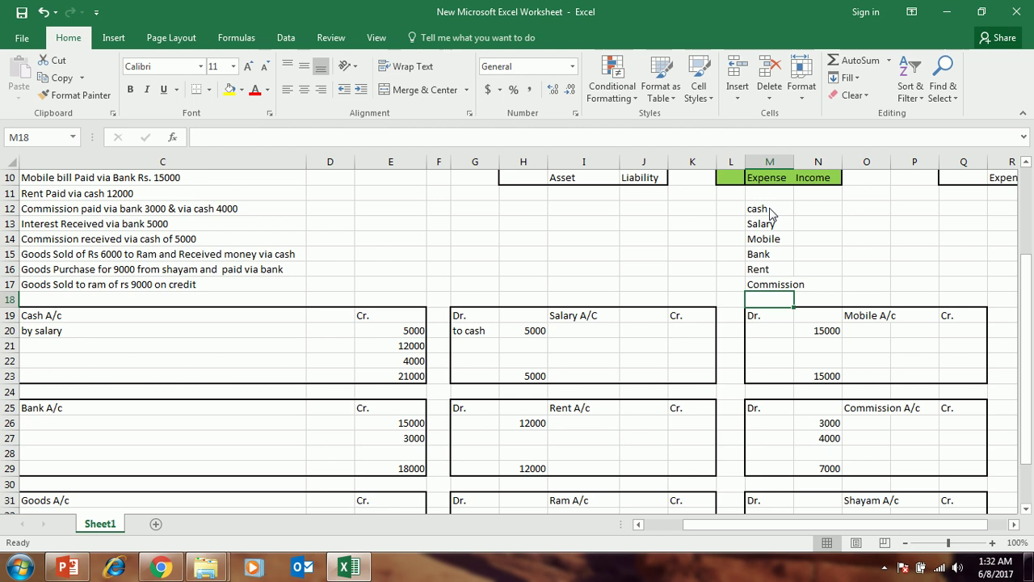
Step: Enter the heading "trial bal." in M11 above the list of ledger accounts
{"action": "left_click", "coordinate": [813, 212]}
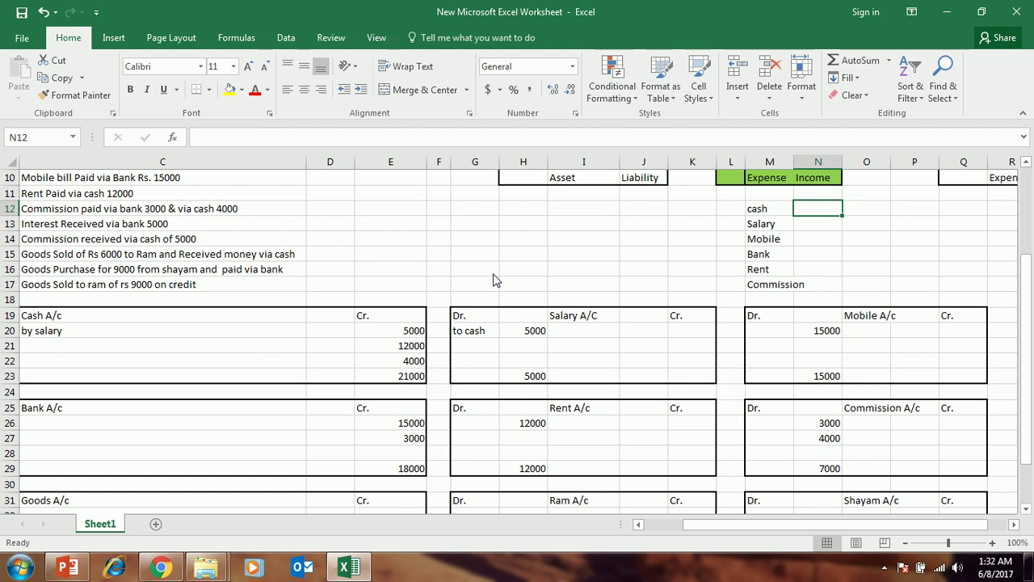
{"action": "left_click", "coordinate": [756, 198]}
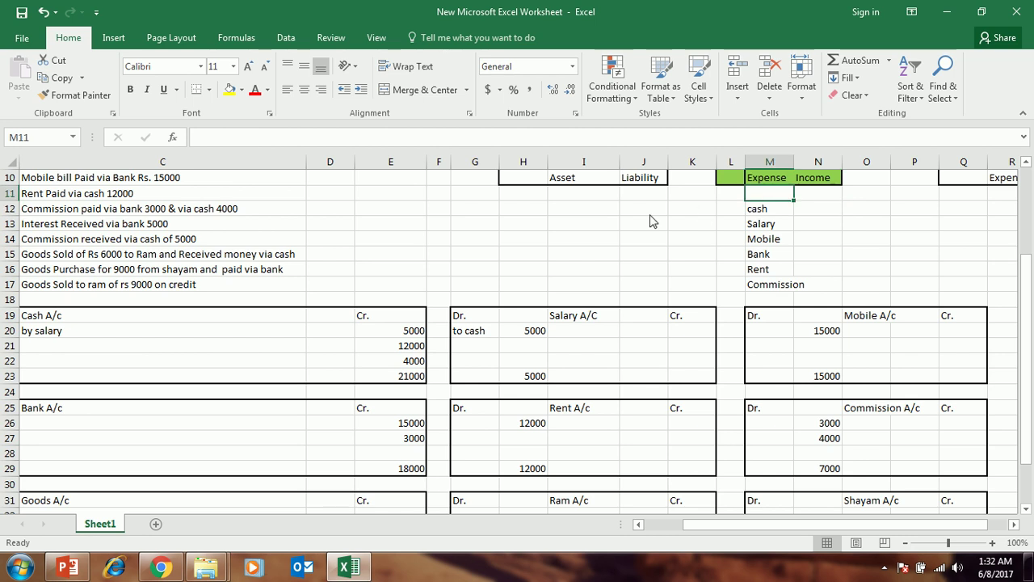
{"action": "type", "text": "tria"}
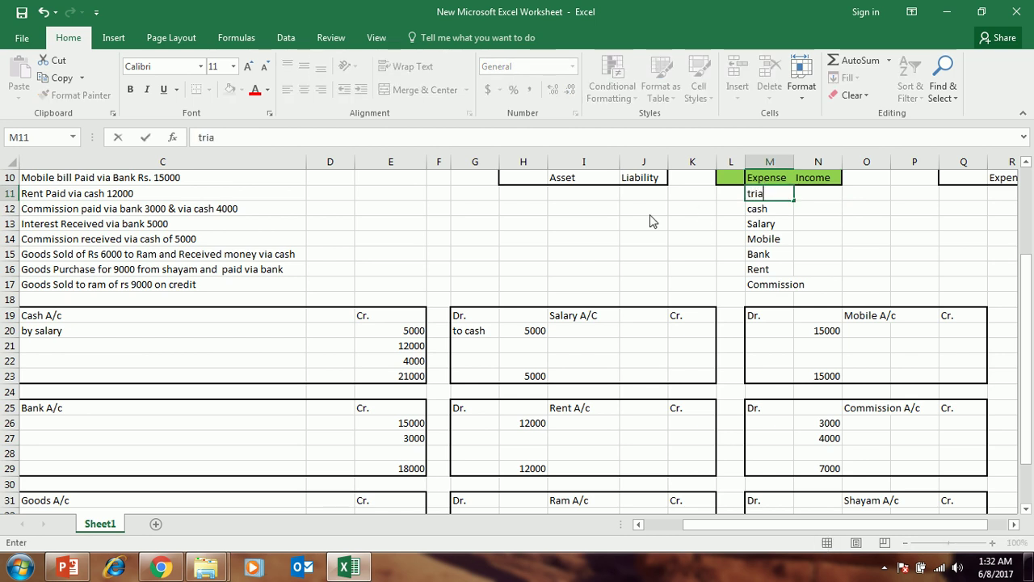
{"action": "type", "text": "l bal."}
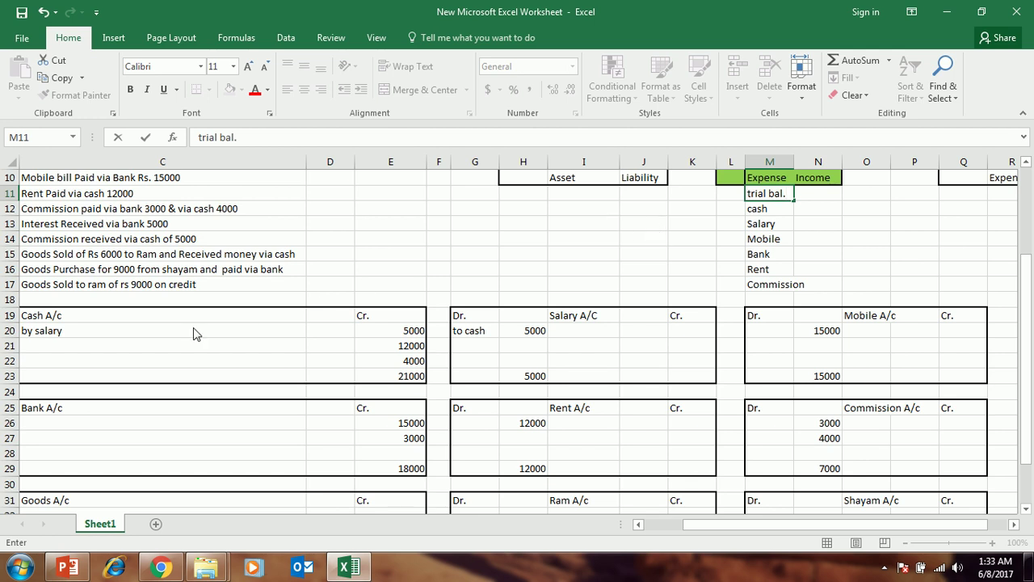
{"action": "left_click", "coordinate": [399, 380]}
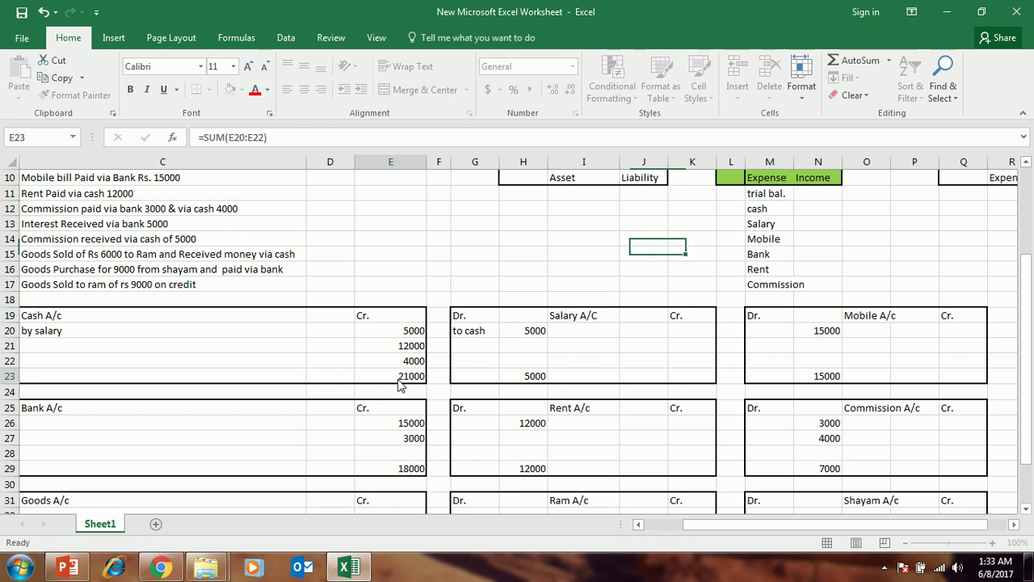
Step: Add the trial balance column headings "dr. bal" in N11 and "cr, bal" in O11
{"action": "left_click", "coordinate": [381, 318]}
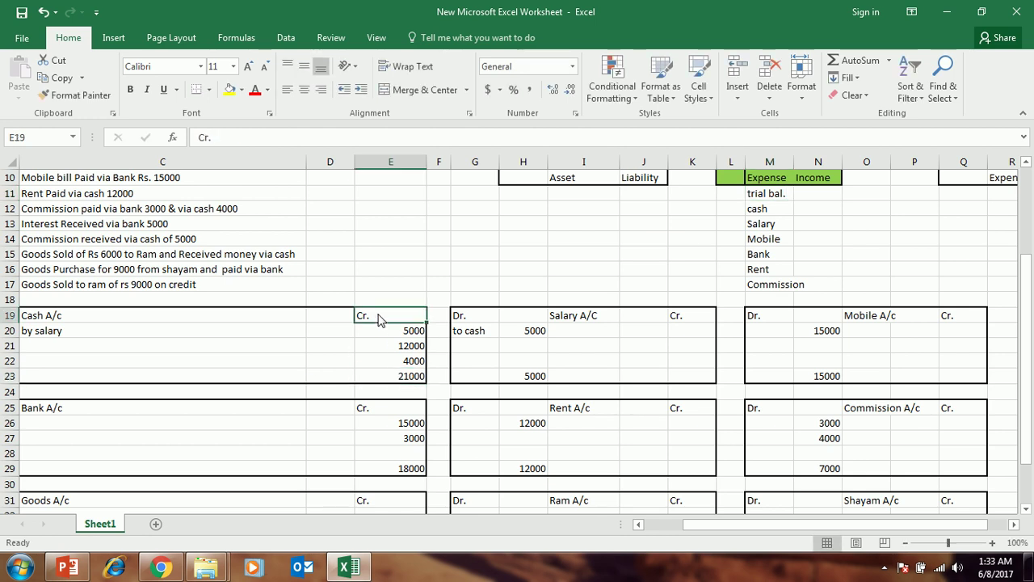
{"action": "left_click", "coordinate": [812, 195]}
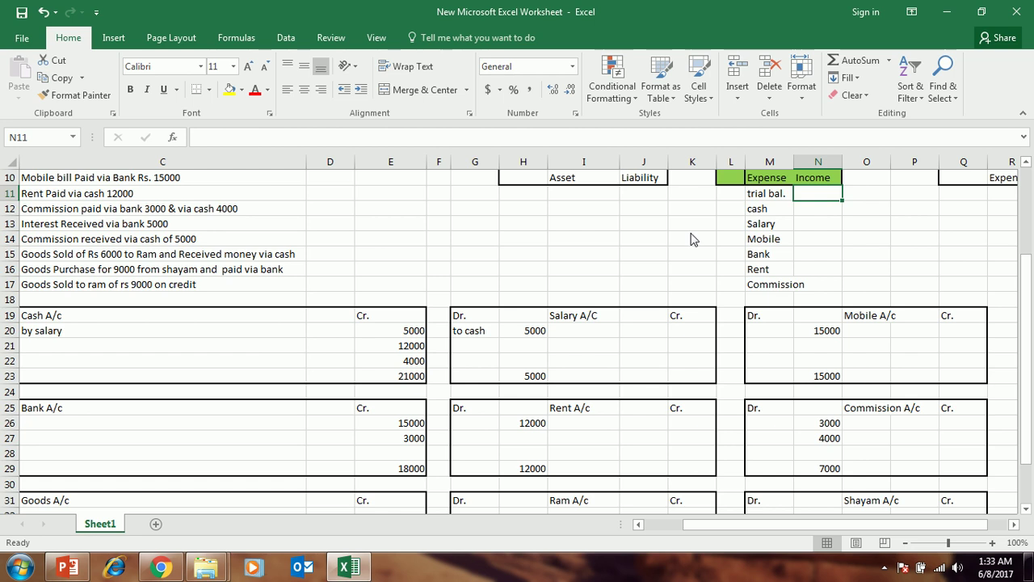
{"action": "type", "text": "dr"}
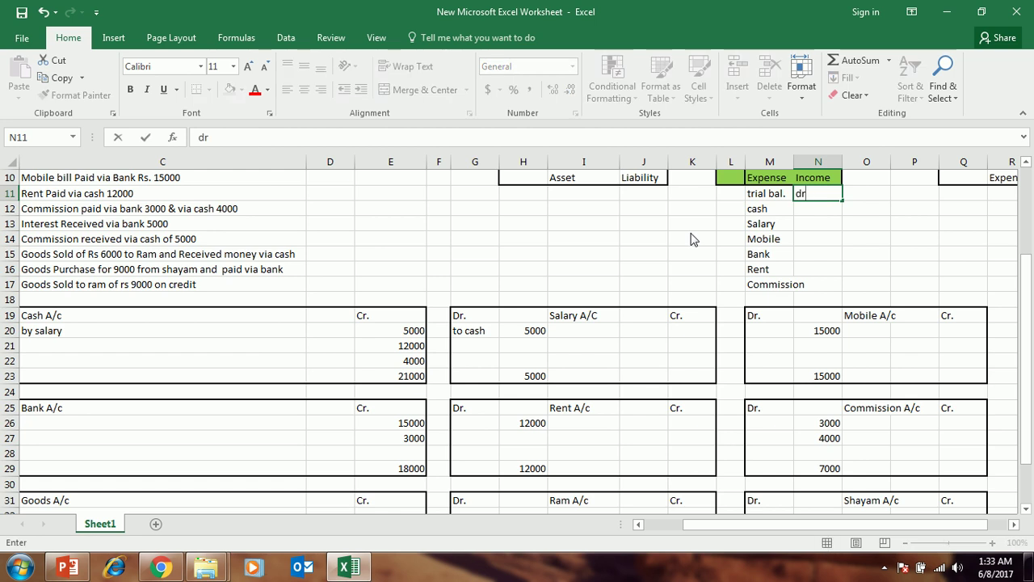
{"action": "type", "text": ". bal"}
{"action": "key", "text": "Tab"}
{"action": "type", "text": "c"}
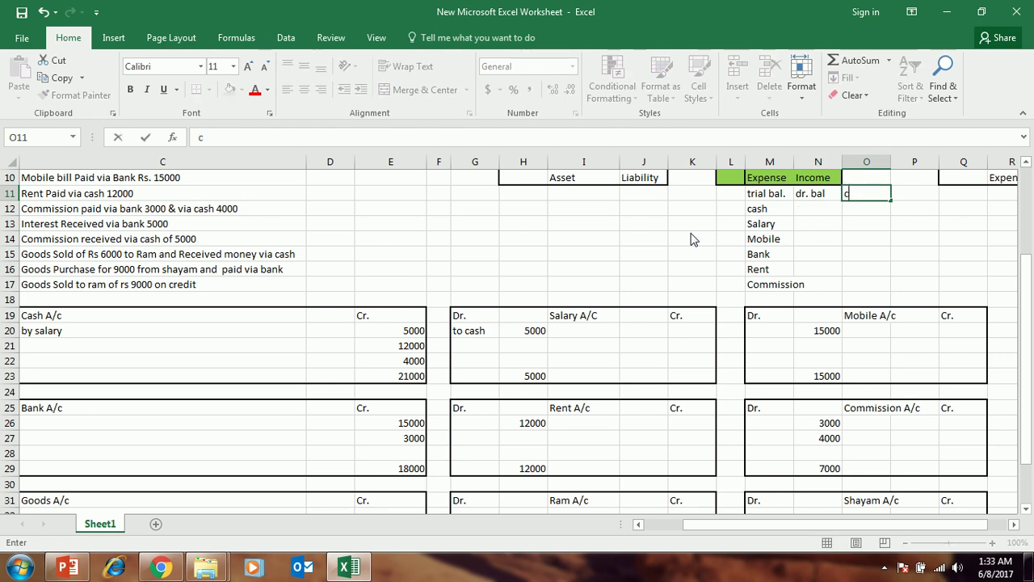
{"action": "type", "text": "r, bal"}
{"action": "left_click", "coordinate": [841, 238]}
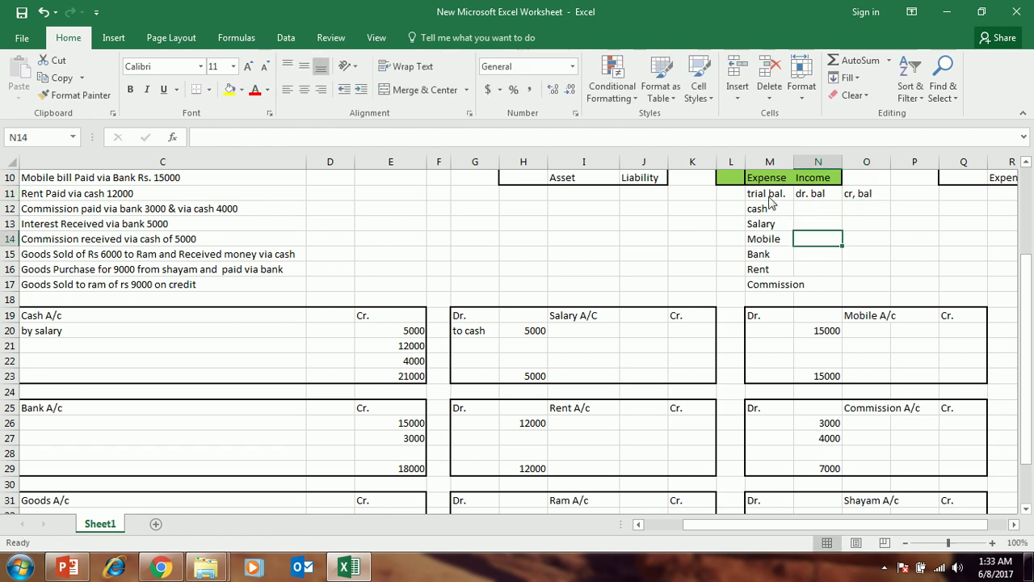
Step: Enter the Cash A/c total of 21000 as a credit balance in O12
{"action": "left_click", "coordinate": [813, 209]}
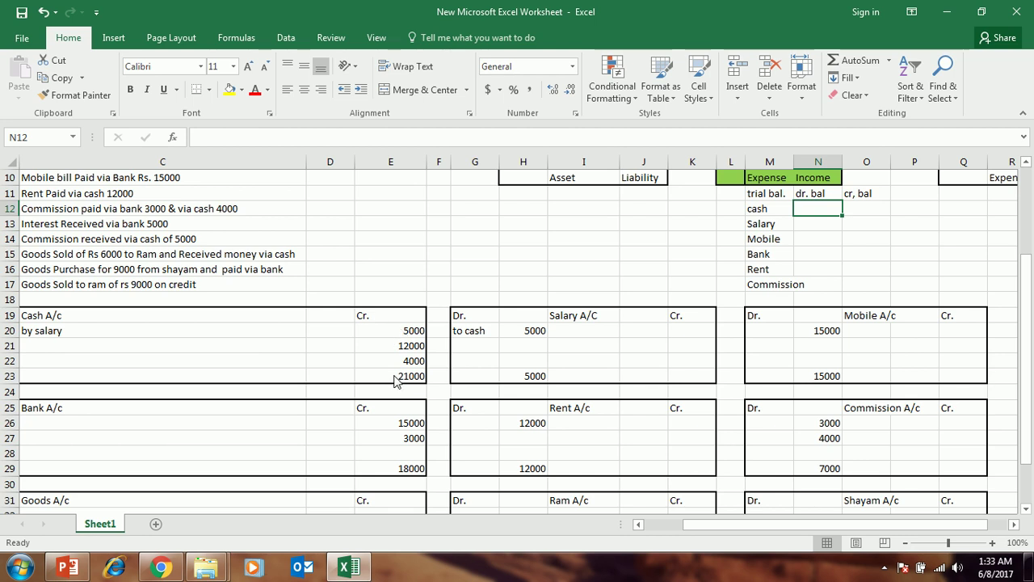
{"action": "left_click", "coordinate": [856, 211]}
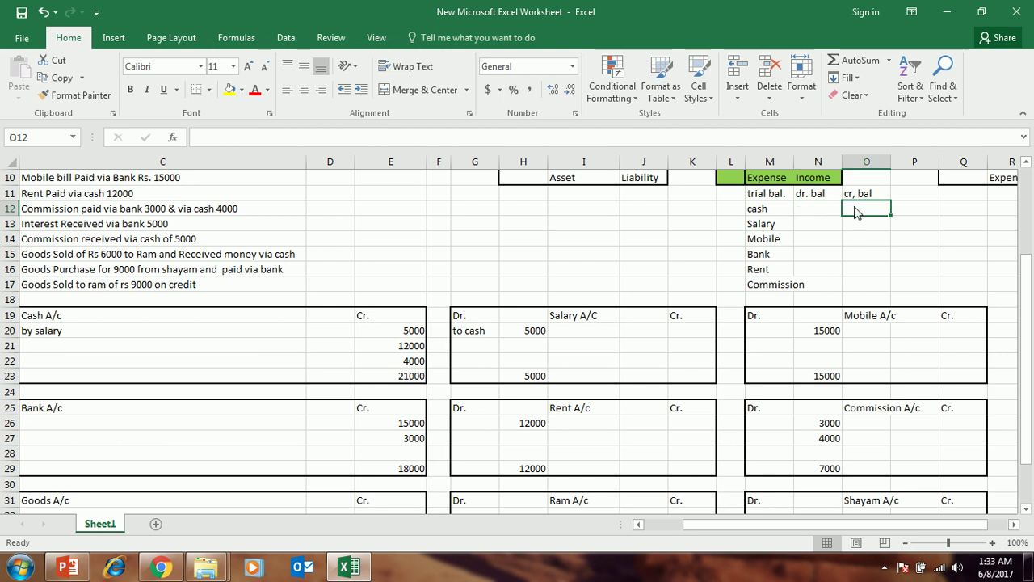
{"action": "type", "text": "21000"}
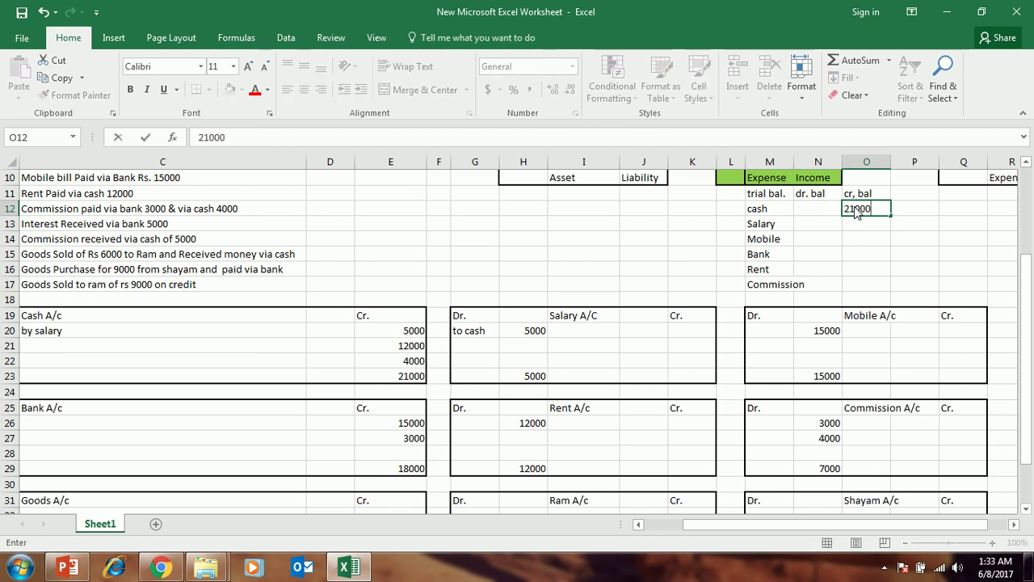
{"action": "key", "text": "Return"}
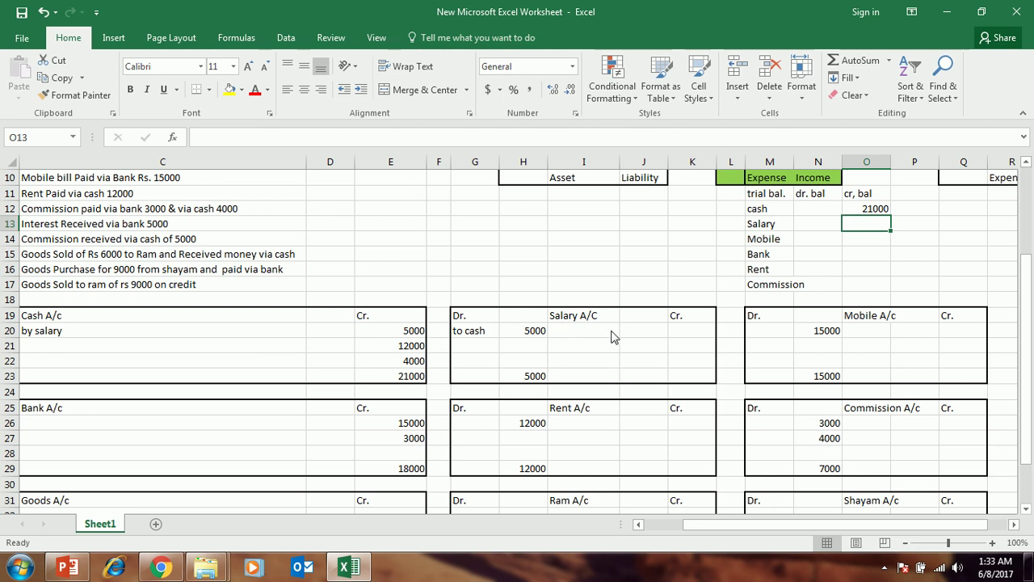
Step: Enter the Salary A/c total of 5000 as a debit balance in N13
{"action": "left_click", "coordinate": [535, 378]}
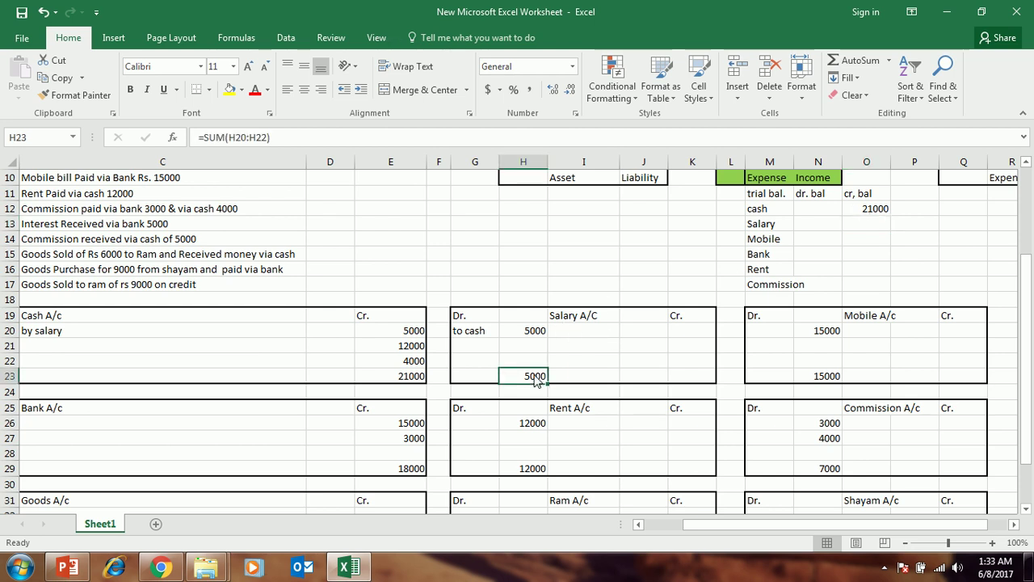
{"action": "left_click", "coordinate": [484, 320]}
{"action": "left_click", "coordinate": [817, 226]}
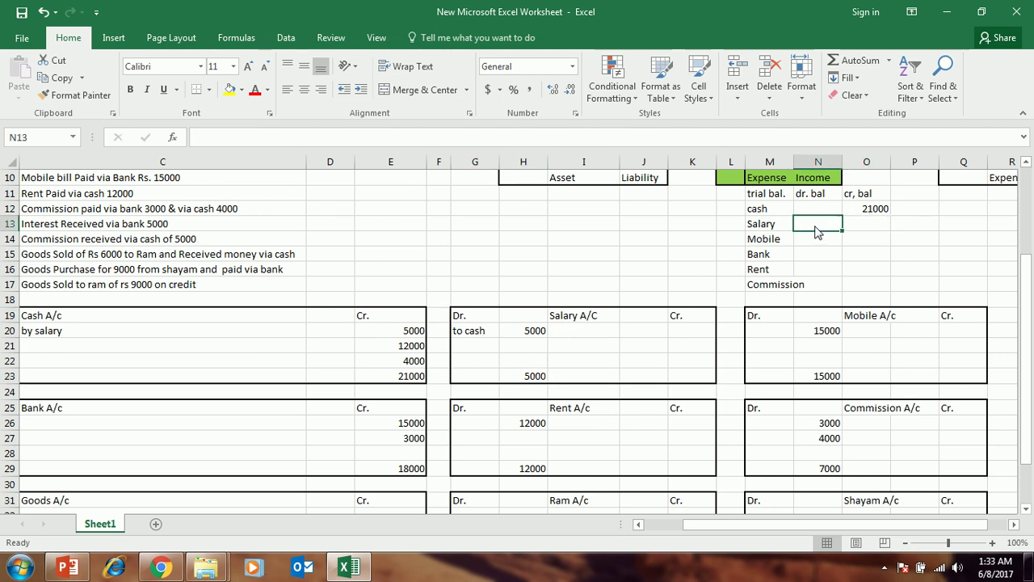
{"action": "type", "text": "5000"}
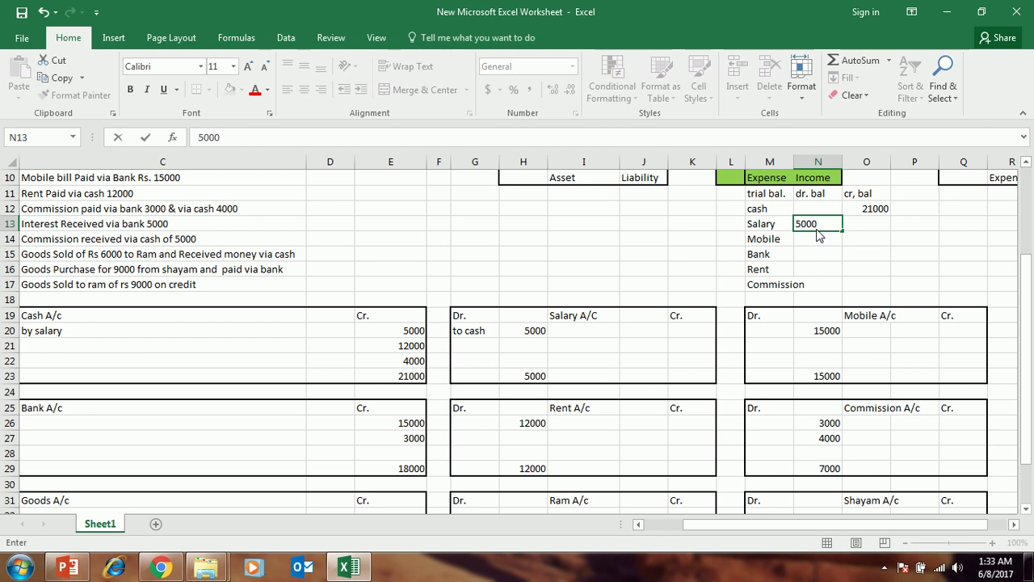
{"action": "left_click", "coordinate": [831, 255]}
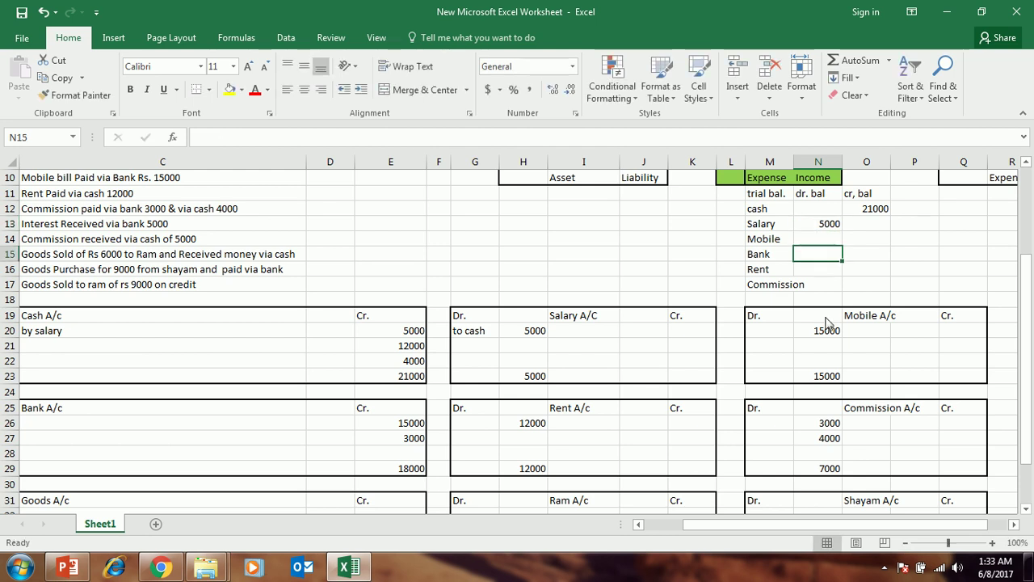
Step: Enter the Mobile A/c total of 15000 as a debit balance in N14
{"action": "left_click", "coordinate": [855, 319]}
{"action": "left_click", "coordinate": [830, 380]}
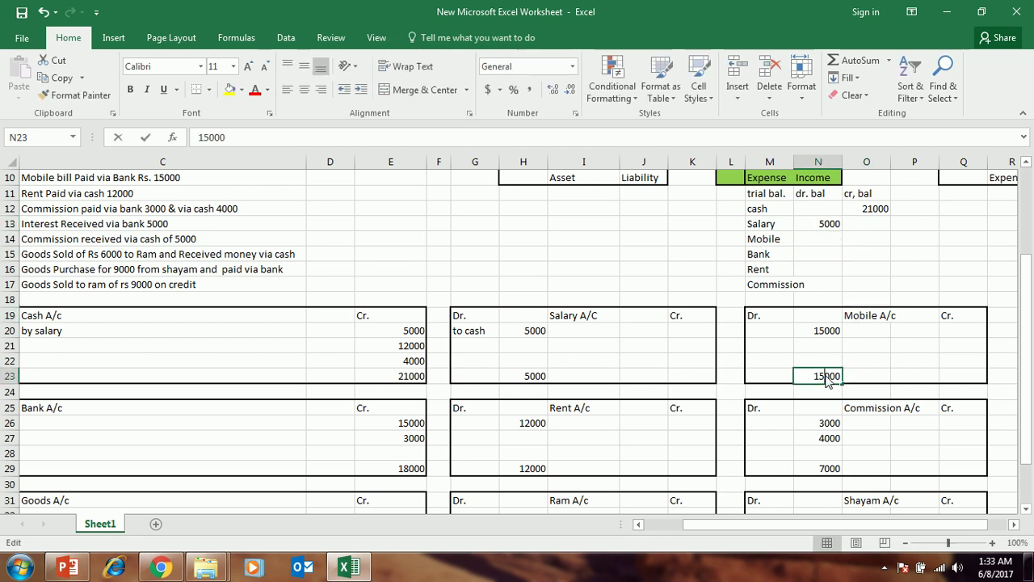
{"action": "double_click", "coordinate": [834, 381]}
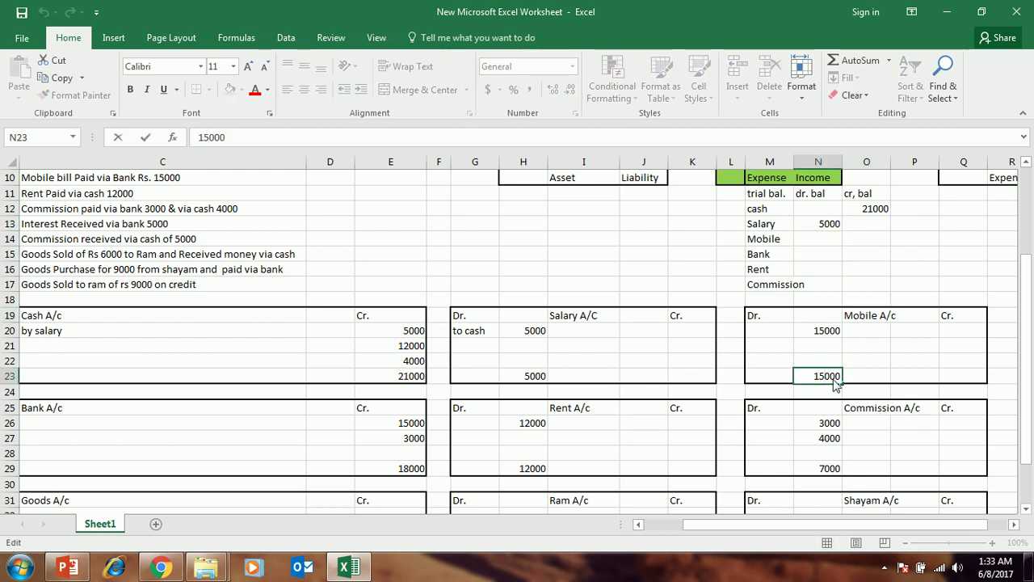
{"action": "left_click", "coordinate": [819, 242]}
{"action": "type", "text": "15000"}
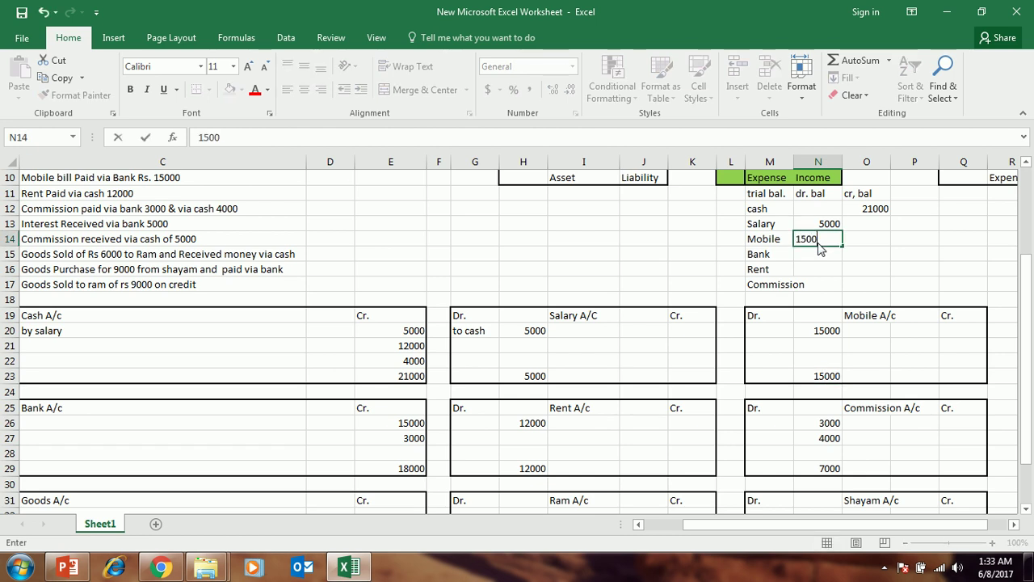
{"action": "left_click", "coordinate": [845, 282]}
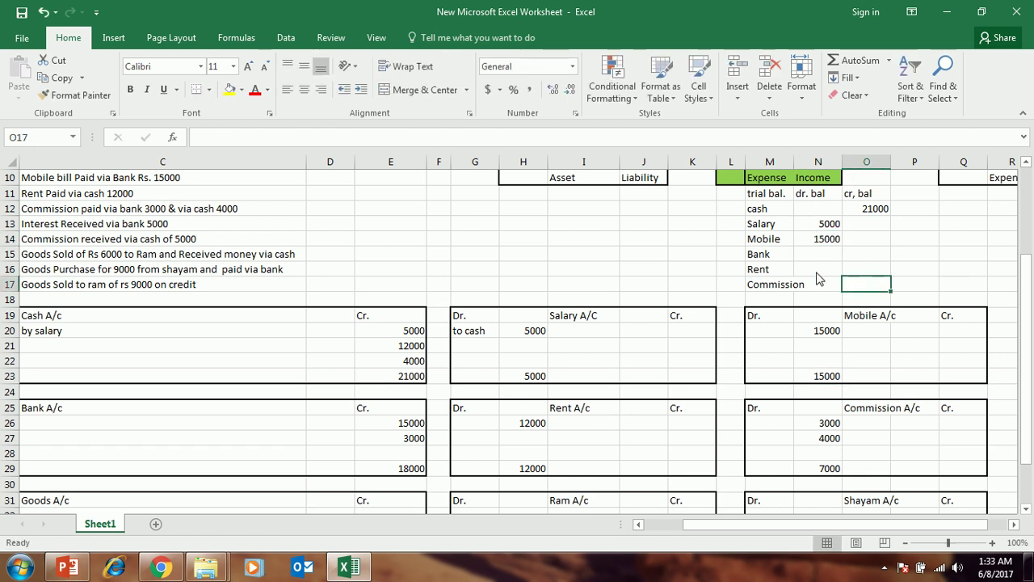
Step: Enter the Bank A/c total of 18000 as a credit balance in O15
{"action": "left_click", "coordinate": [123, 414]}
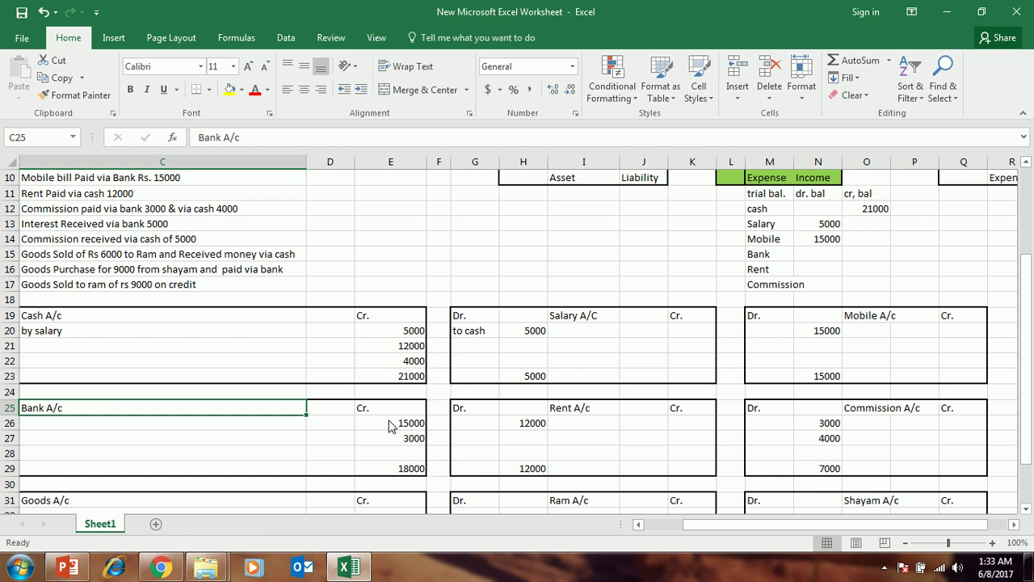
{"action": "left_click", "coordinate": [413, 471]}
{"action": "left_click", "coordinate": [873, 255]}
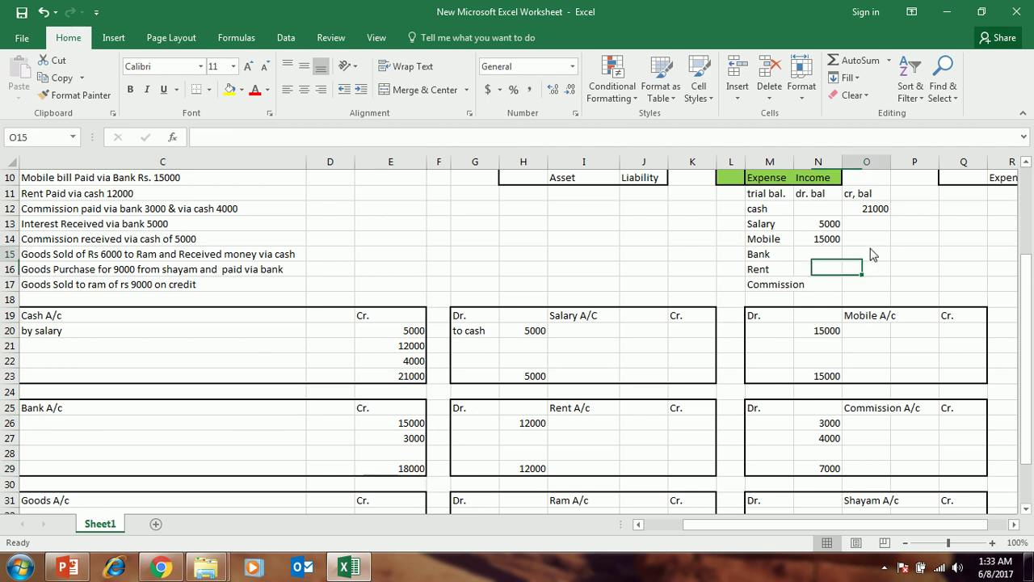
{"action": "type", "text": "1800"}
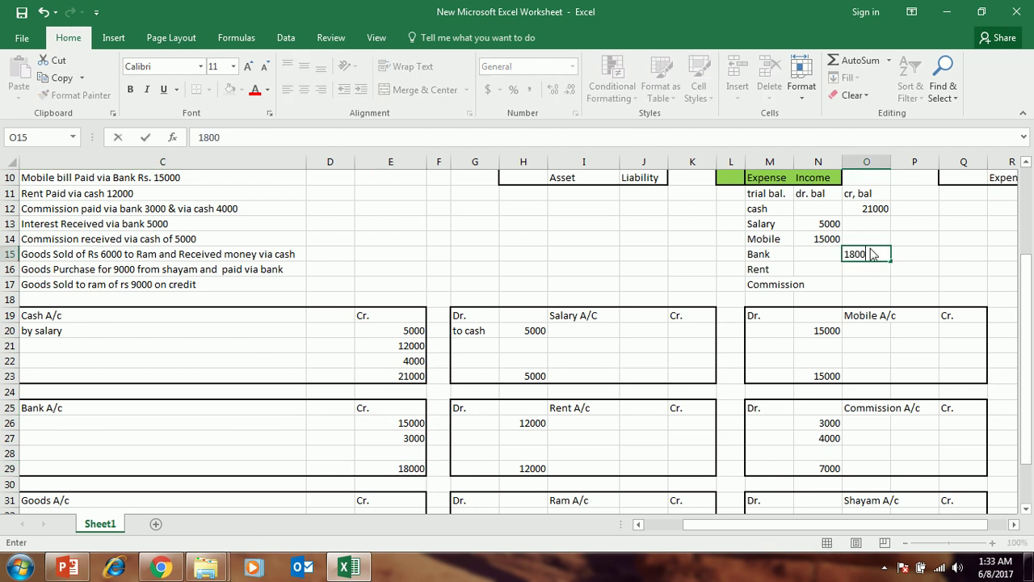
{"action": "type", "text": "0"}
{"action": "key", "text": "Return"}
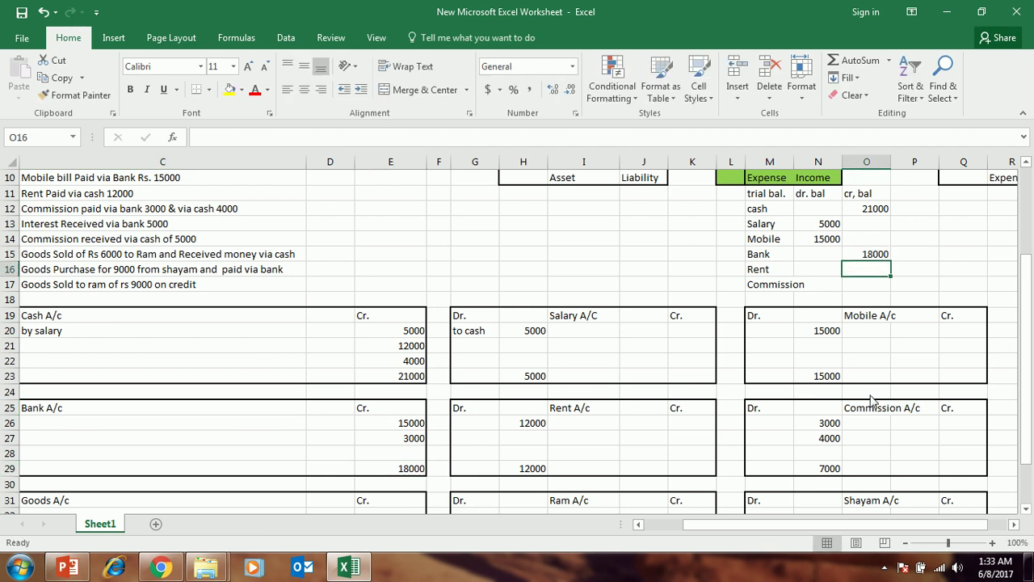
Step: Enter the Rent A/c total of 12000 as a debit balance in N16
{"action": "left_click", "coordinate": [833, 469]}
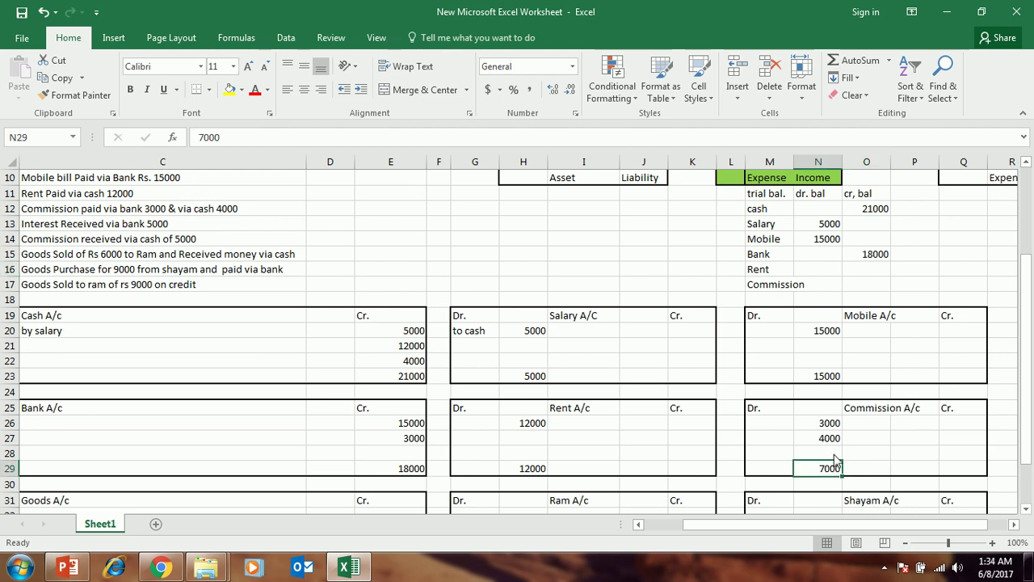
{"action": "left_click", "coordinate": [828, 273]}
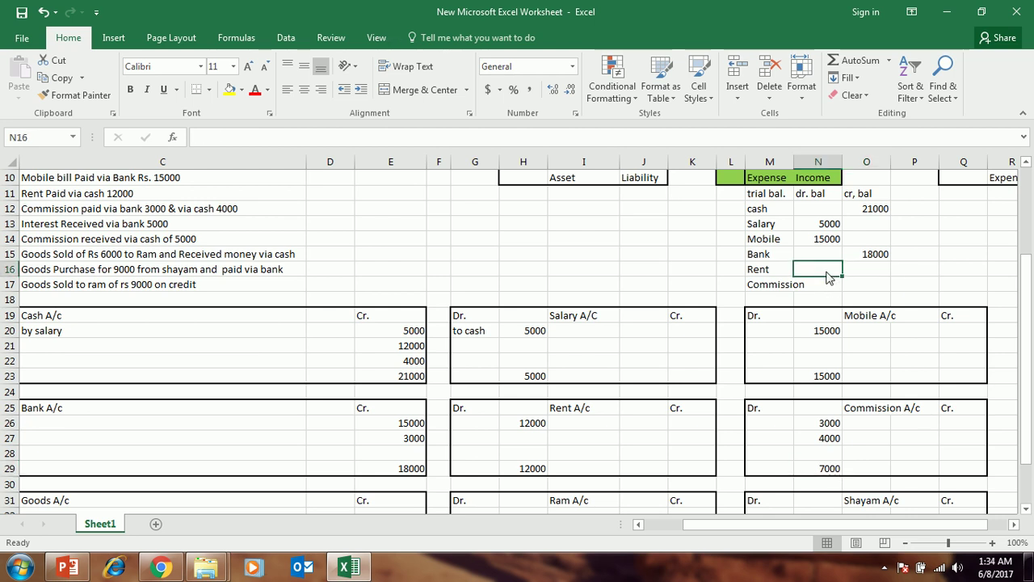
{"action": "key", "text": "Return"}
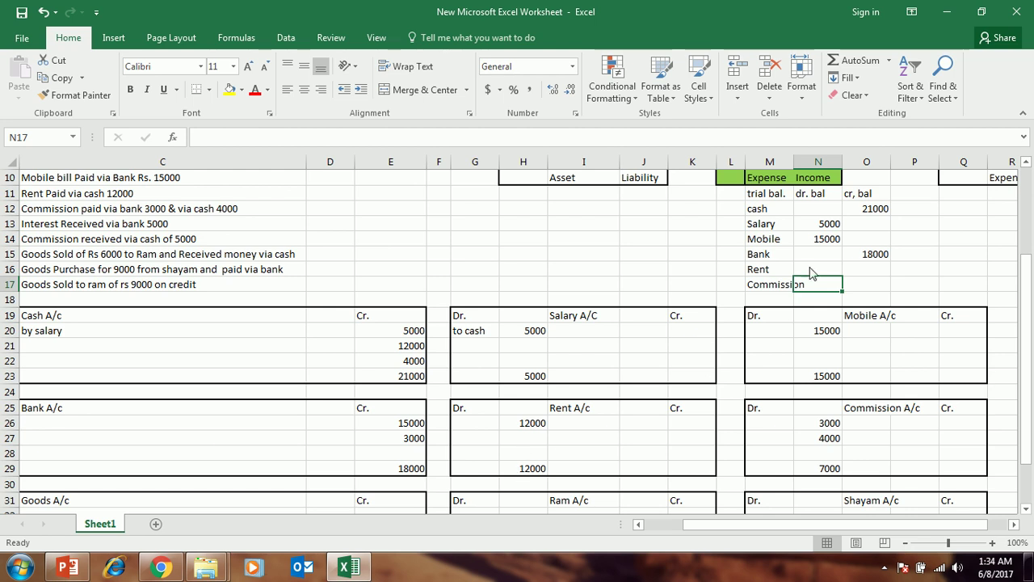
{"action": "left_click", "coordinate": [812, 273]}
{"action": "type", "text": "12000"}
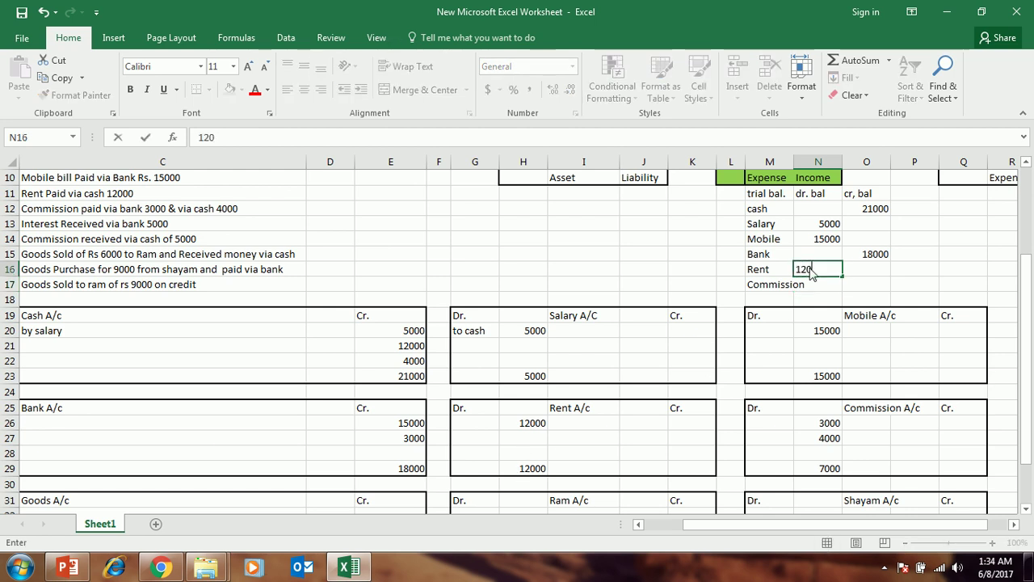
{"action": "left_click", "coordinate": [527, 470]}
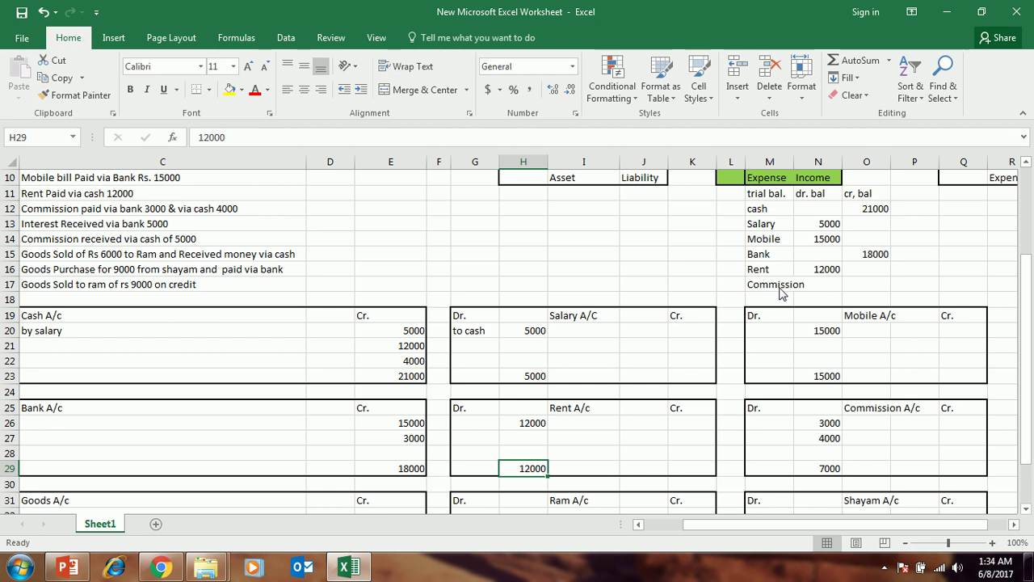
Step: Enter the Commission A/c total of 7000 as a debit balance in N17
{"action": "left_click", "coordinate": [831, 469]}
{"action": "left_click", "coordinate": [834, 291]}
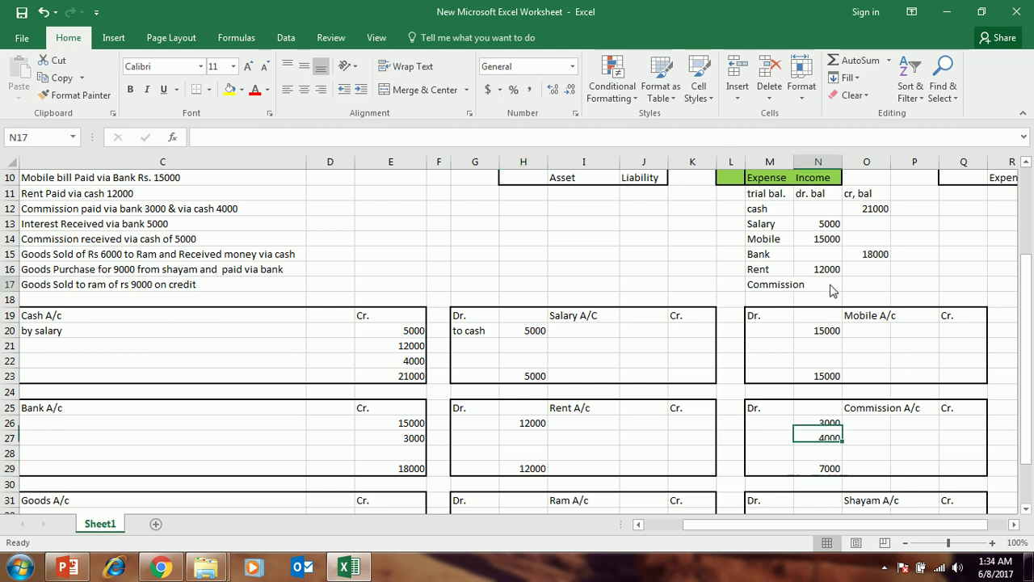
{"action": "type", "text": "700"}
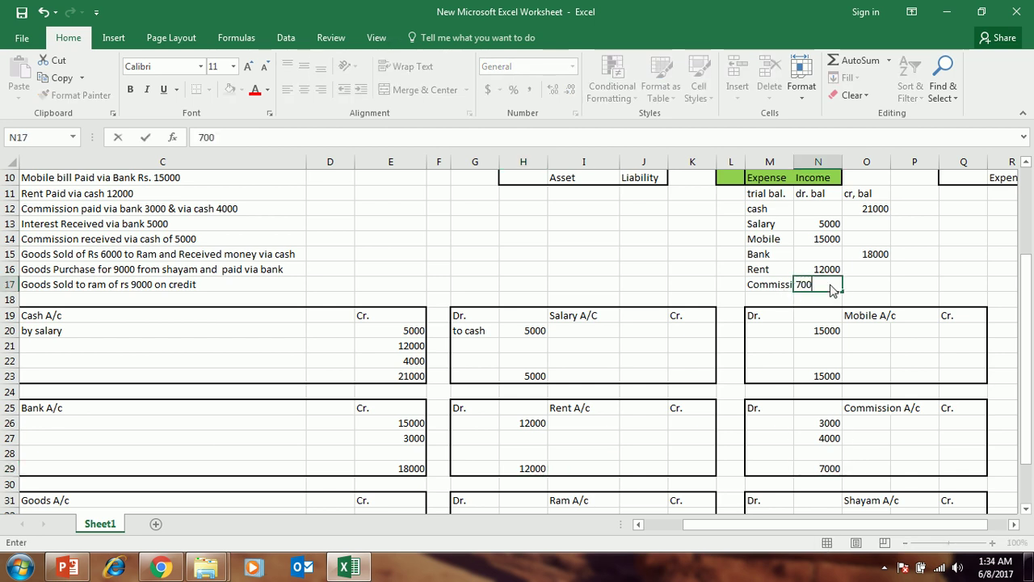
{"action": "type", "text": "0"}
{"action": "key", "text": "Return"}
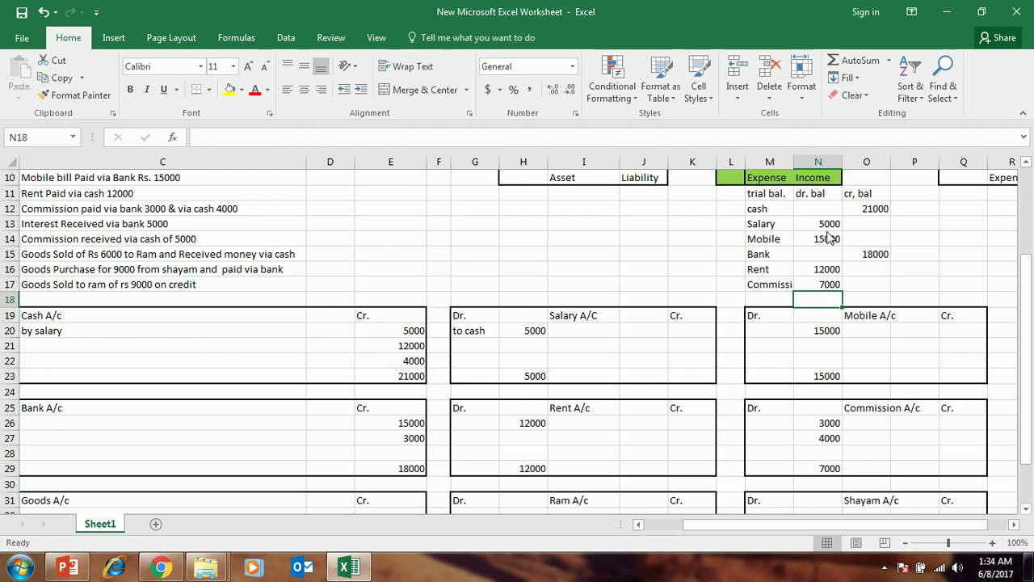
Step: Sum the trial balance's debit column N12:N17 into N18 and its credit column O12:O17 into O18
{"action": "left_click_drag", "start_coordinate": [830, 214], "coordinate": [834, 301]}
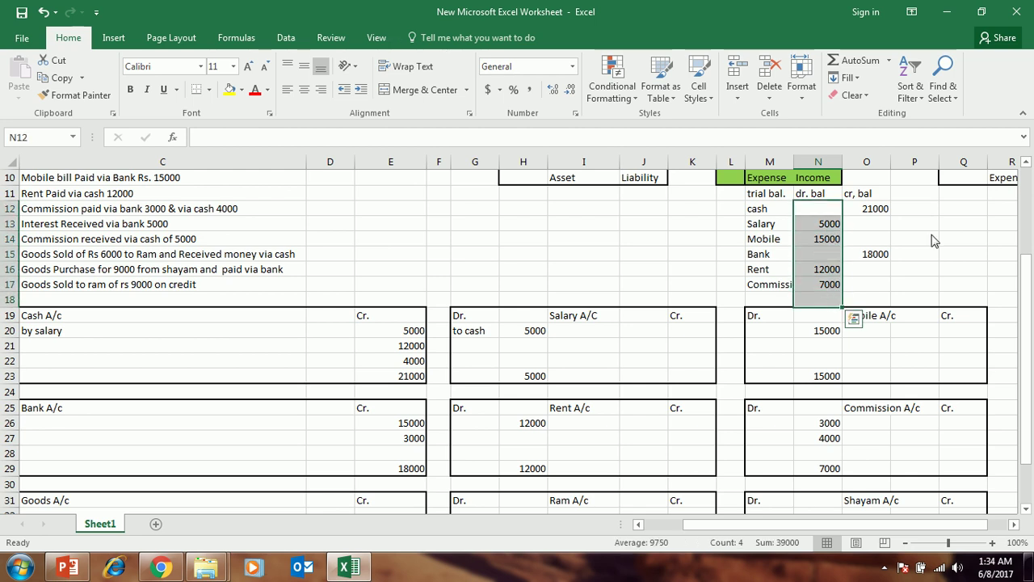
{"action": "key", "text": "alt+equal"}
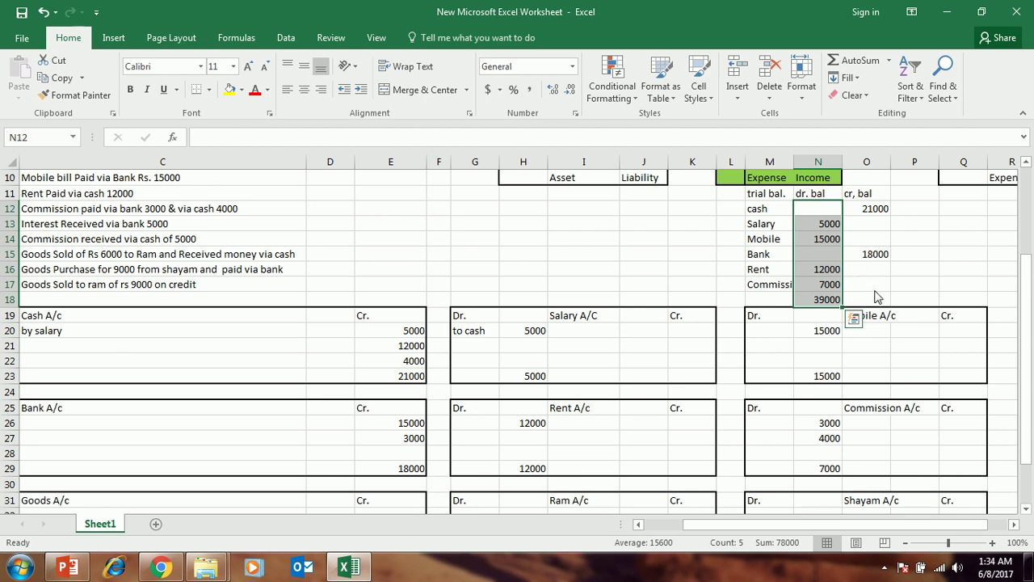
{"action": "left_click_drag", "start_coordinate": [877, 212], "coordinate": [875, 303]}
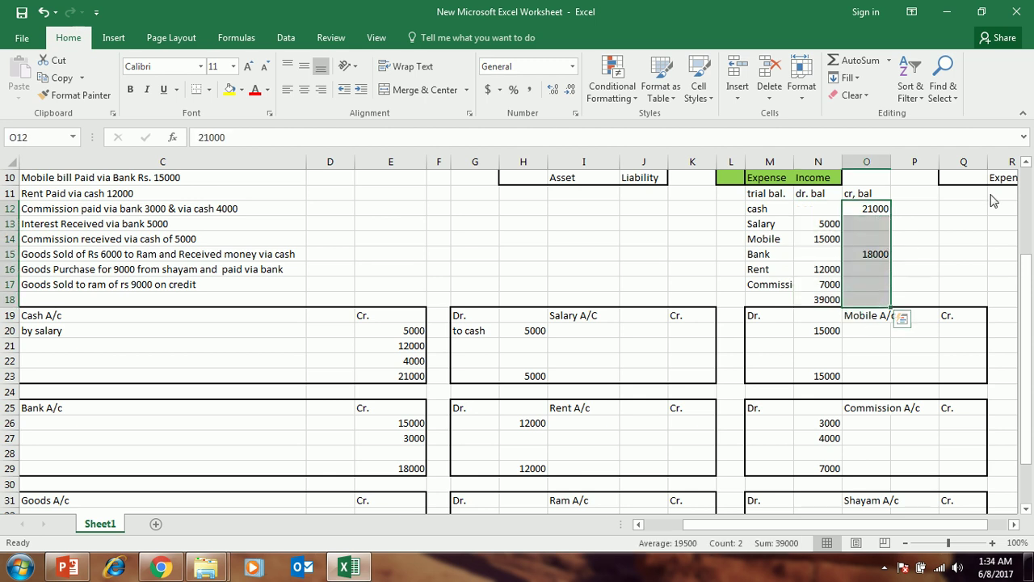
{"action": "key", "text": "alt+equal"}
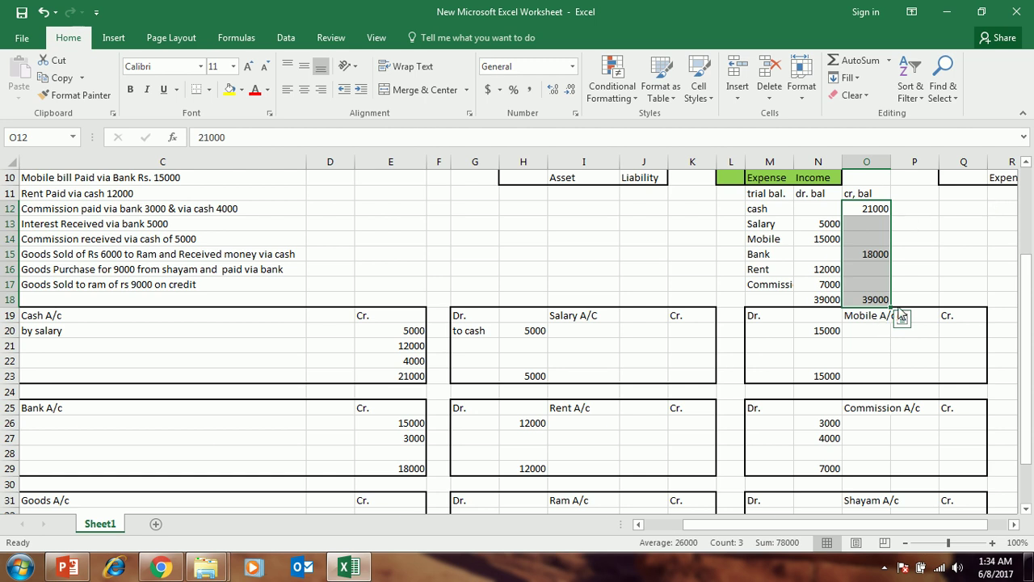
Step: Review the trial balance in M11:O18 and read the final account notes on the Full cycle of Accounting slide in PowerPoint
{"action": "left_click", "coordinate": [776, 197]}
{"action": "left_click_drag", "start_coordinate": [778, 202], "coordinate": [854, 302]}
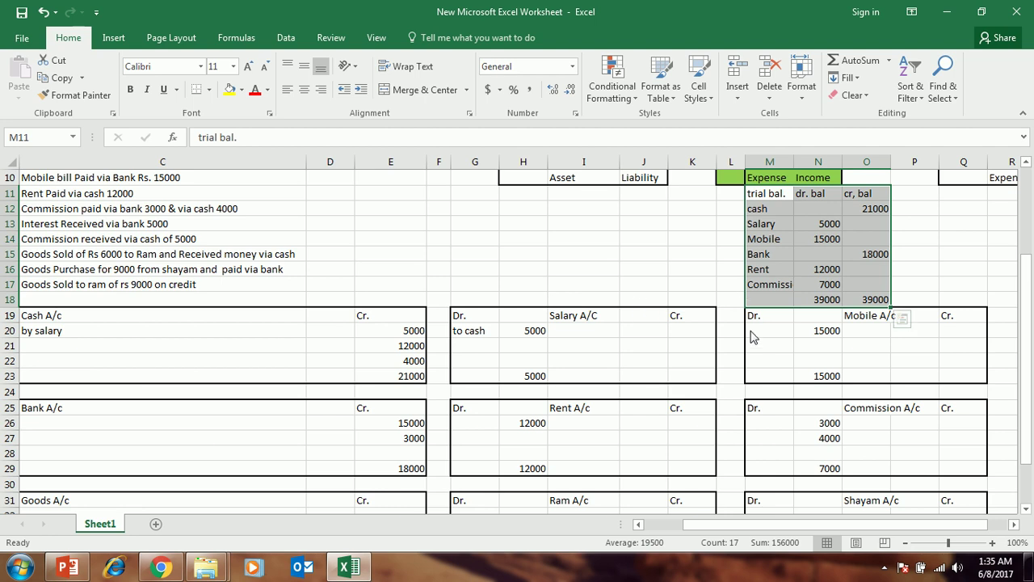
{"action": "scroll", "coordinate": [717, 327], "scroll_direction": "up", "scroll_amount": 1}
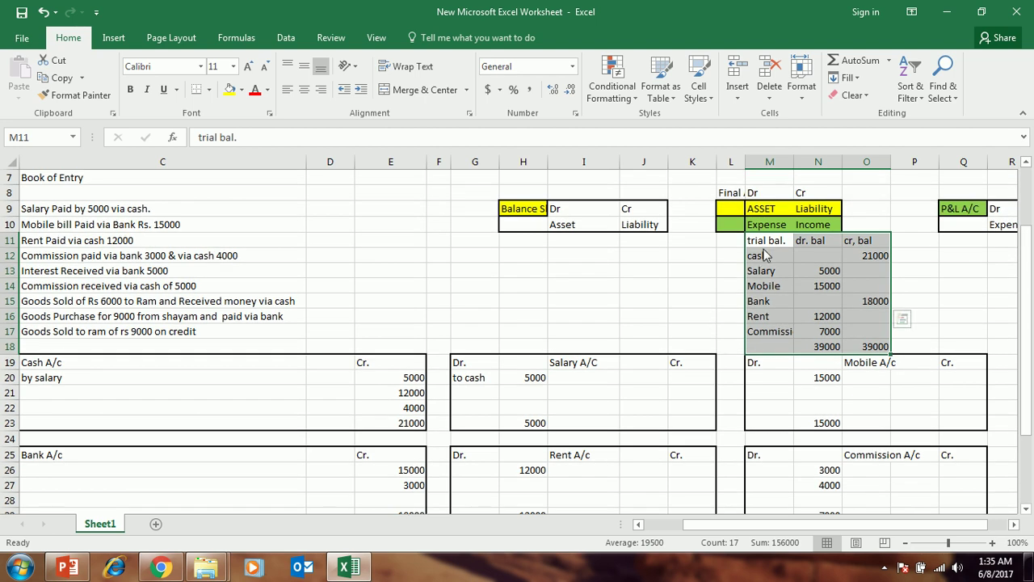
{"action": "left_click_drag", "start_coordinate": [768, 241], "coordinate": [851, 345]}
{"action": "left_click", "coordinate": [850, 345]}
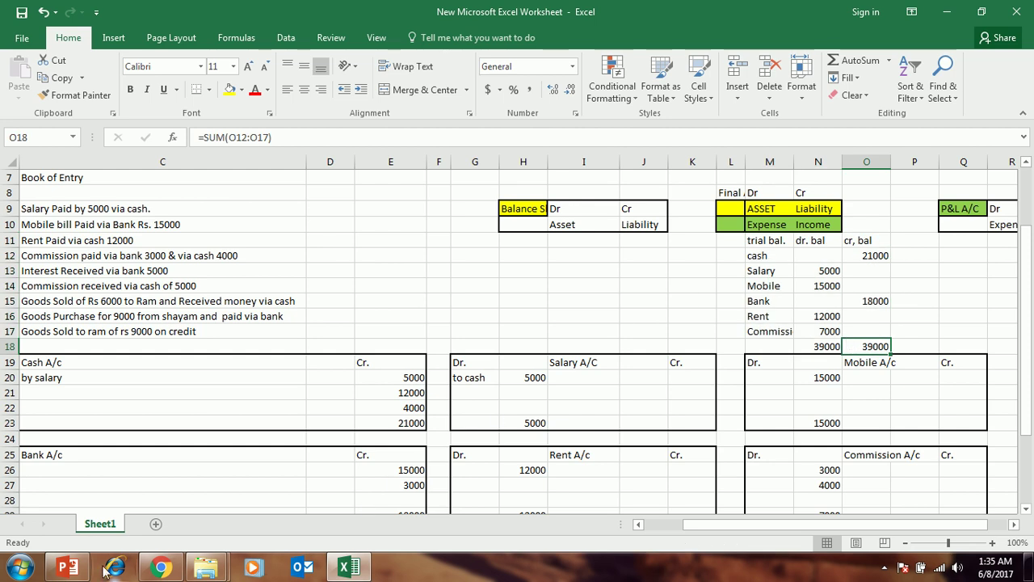
{"action": "mouse_move", "coordinate": [69, 566]}
{"action": "left_click", "coordinate": [91, 521]}
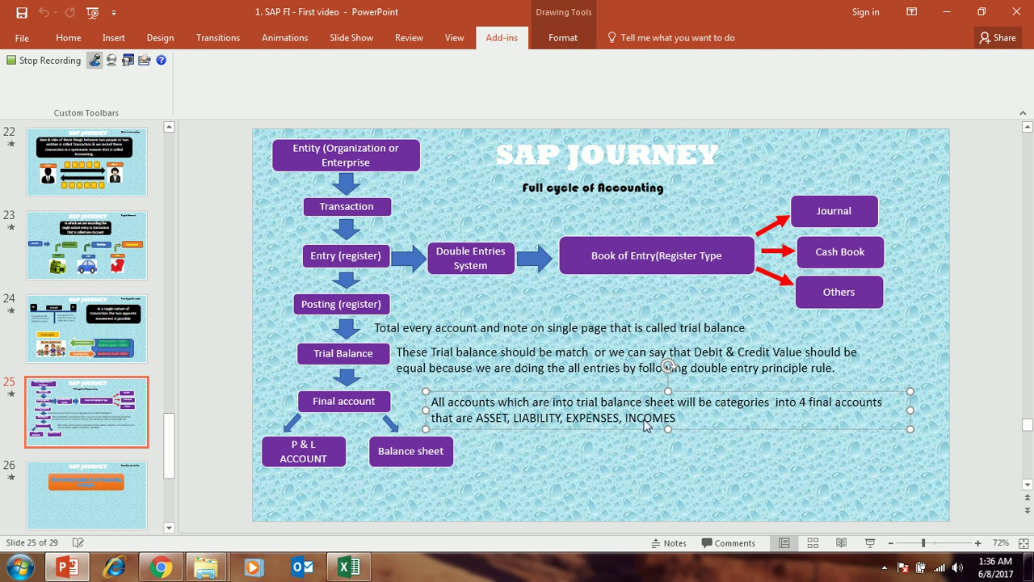
Step: Switch back to Excel and compare the trial balance accounts with the Asset, Liability, Expense and Income categories of the final account
{"action": "left_click", "coordinate": [349, 568]}
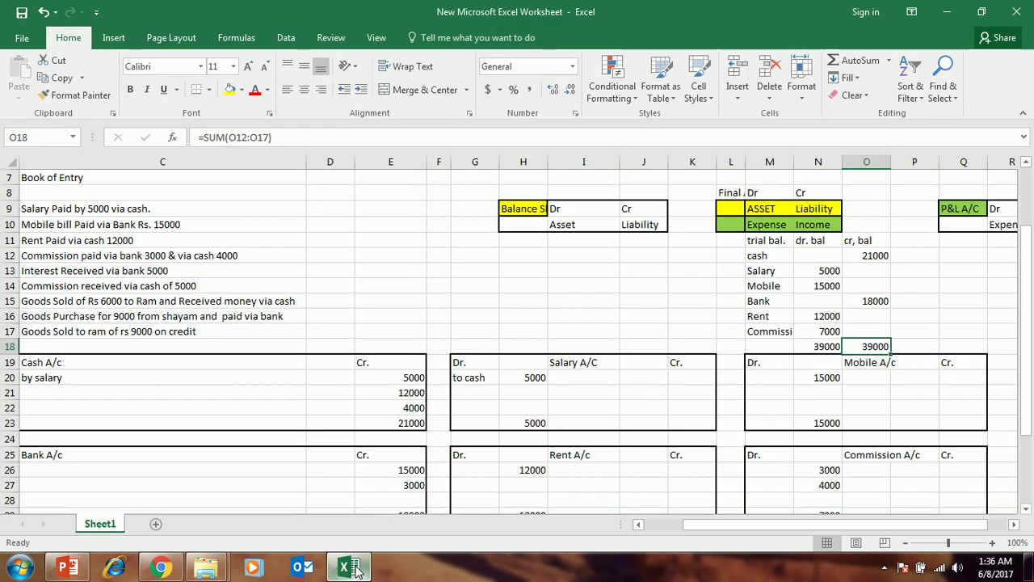
{"action": "left_click_drag", "start_coordinate": [764, 240], "coordinate": [860, 346]}
{"action": "left_click", "coordinate": [864, 345]}
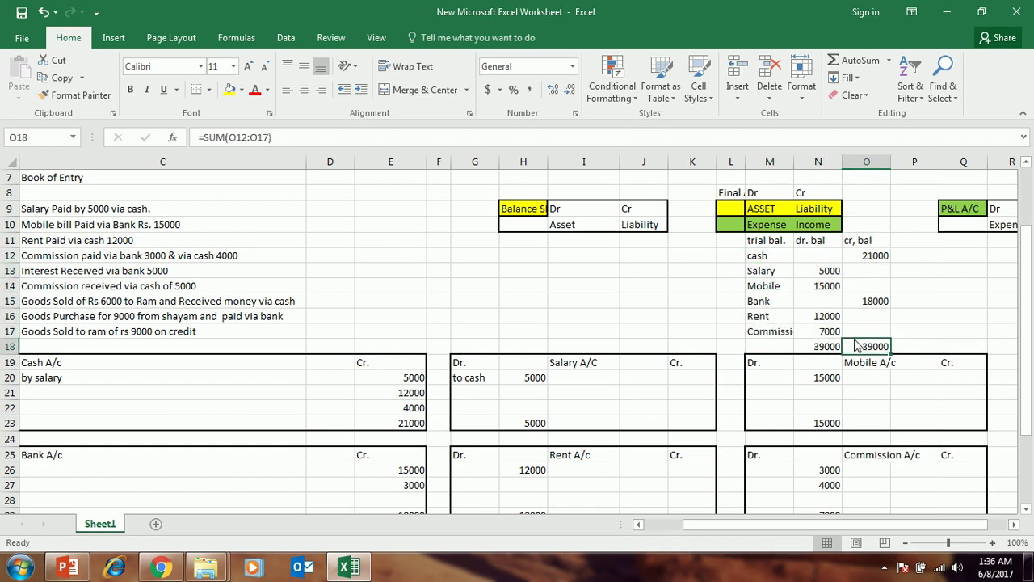
{"action": "left_click", "coordinate": [772, 256]}
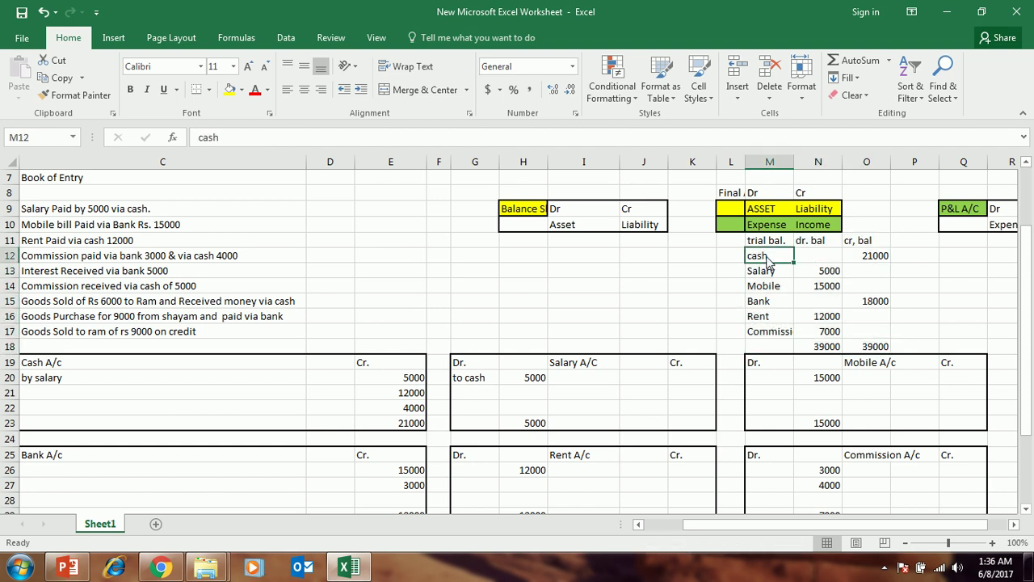
{"action": "left_click", "coordinate": [566, 257]}
{"action": "type", "text": "="}
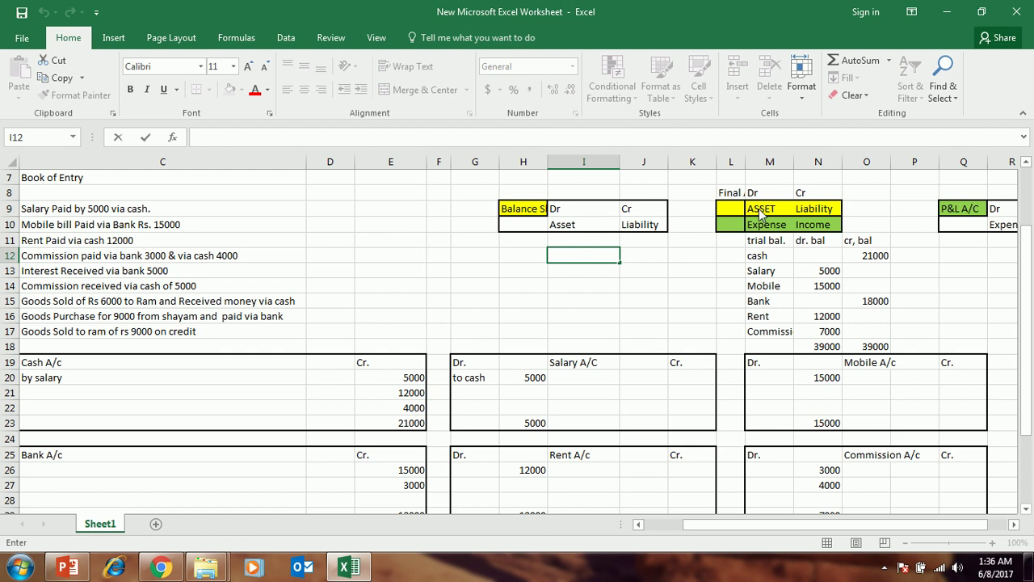
{"action": "left_click", "coordinate": [759, 212]}
{"action": "left_click", "coordinate": [769, 227]}
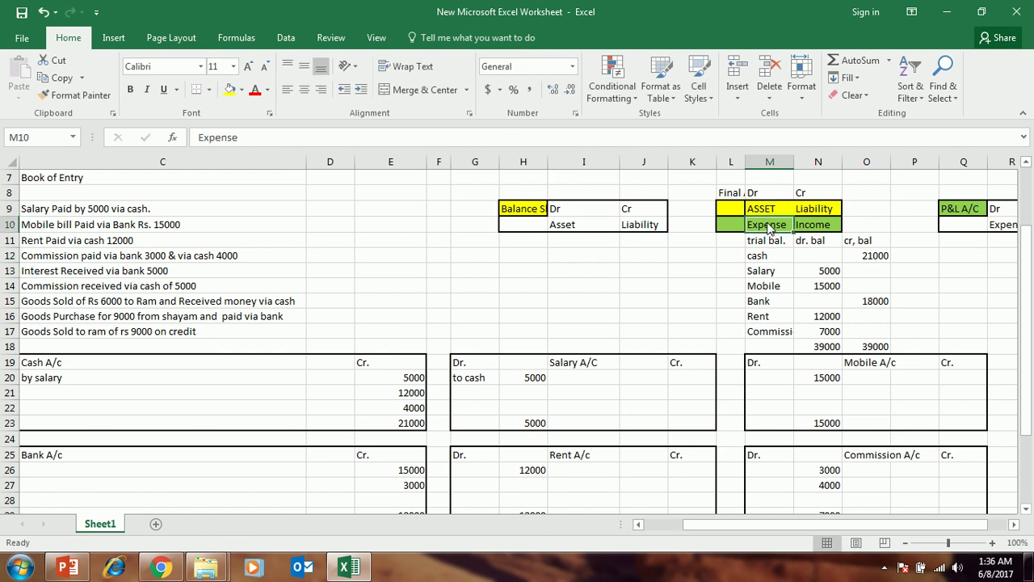
{"action": "left_click", "coordinate": [815, 212]}
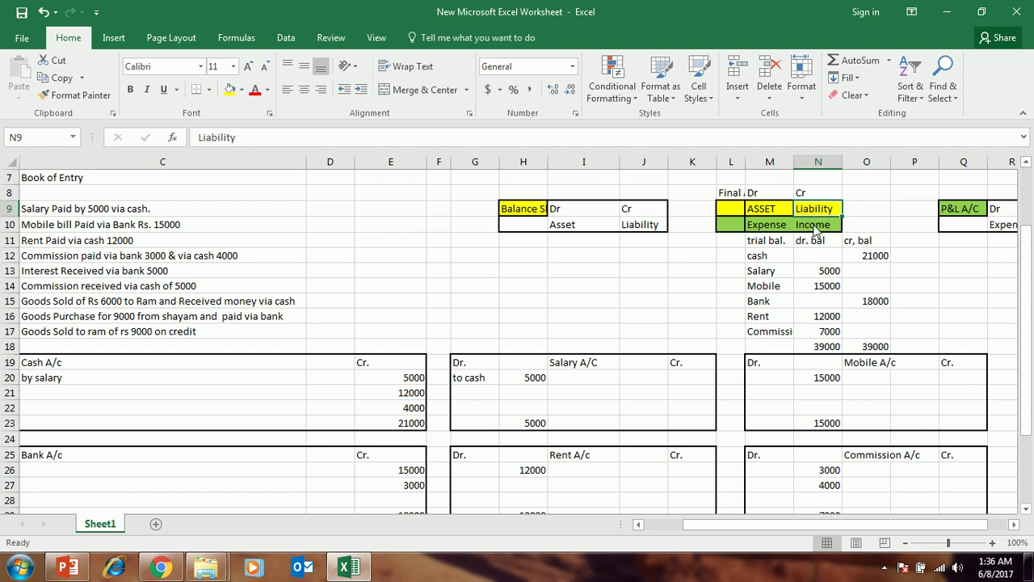
{"action": "left_click", "coordinate": [815, 229]}
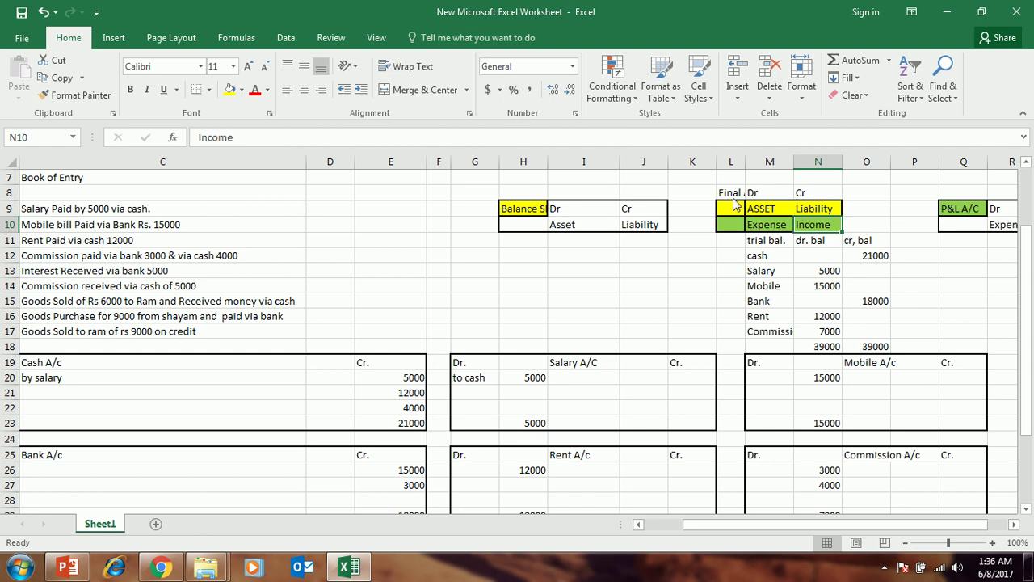
Step: Widen column L to fit the full Final Account label
{"action": "left_click_drag", "start_coordinate": [746, 163], "coordinate": [856, 220]}
{"action": "left_click", "coordinate": [856, 220]}
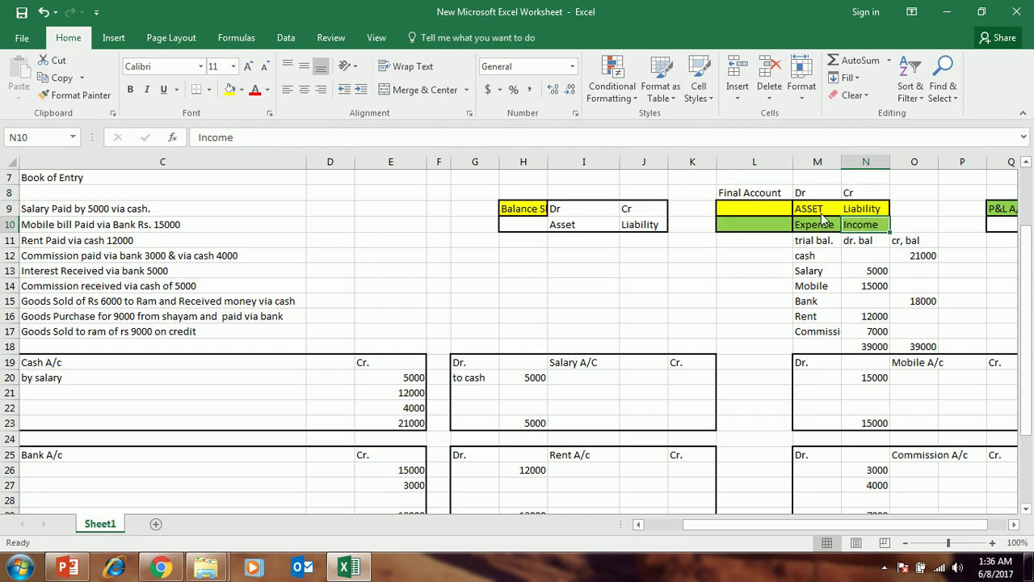
Step: Examine how the final account's Asset and Liability categories correspond to the balance sheet headings in H9:J10
{"action": "left_click", "coordinate": [860, 211]}
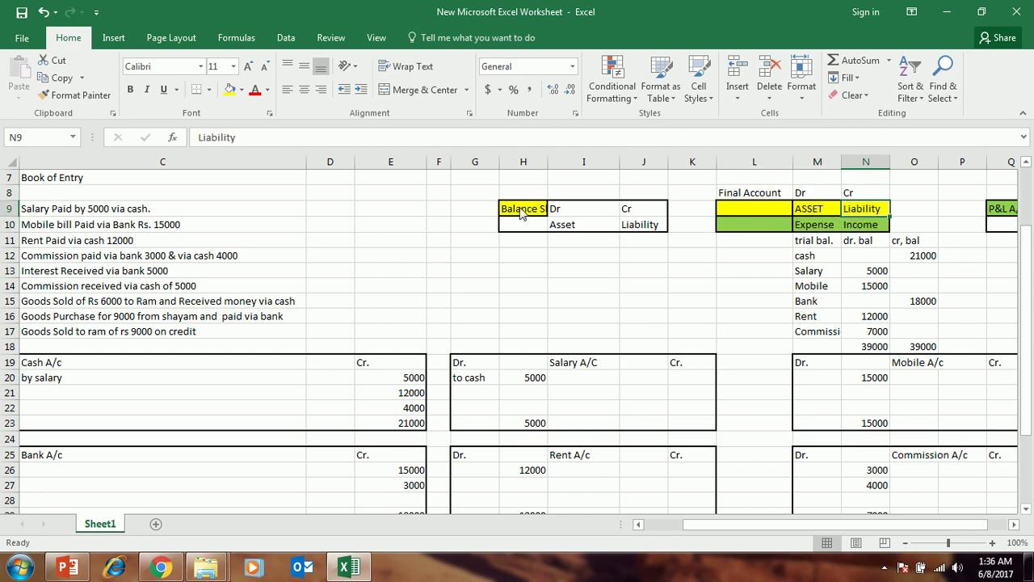
{"action": "left_click_drag", "start_coordinate": [523, 212], "coordinate": [654, 226]}
{"action": "left_click", "coordinate": [656, 229]}
{"action": "left_click", "coordinate": [702, 231]}
{"action": "left_click", "coordinate": [821, 212]}
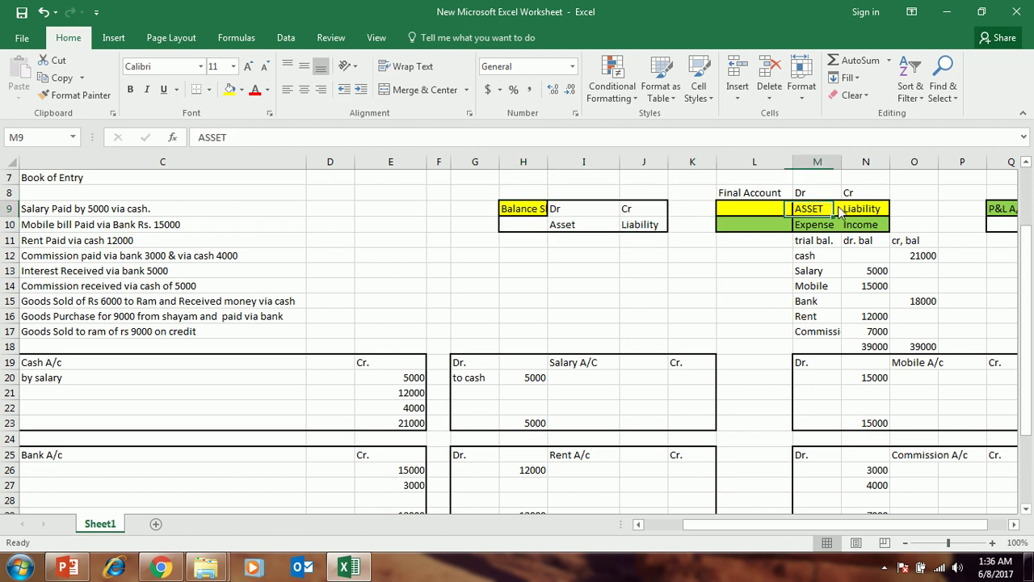
{"action": "left_click", "coordinate": [878, 212]}
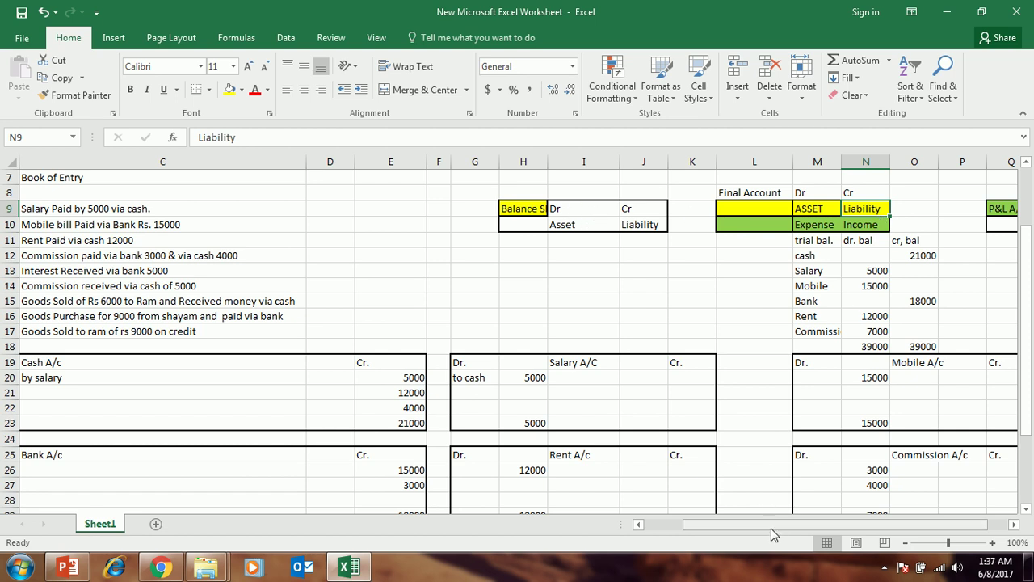
Step: Enter 5000 under Expense in the P&L A/C table, in R11
{"action": "left_click_drag", "start_coordinate": [773, 532], "coordinate": [809, 521]}
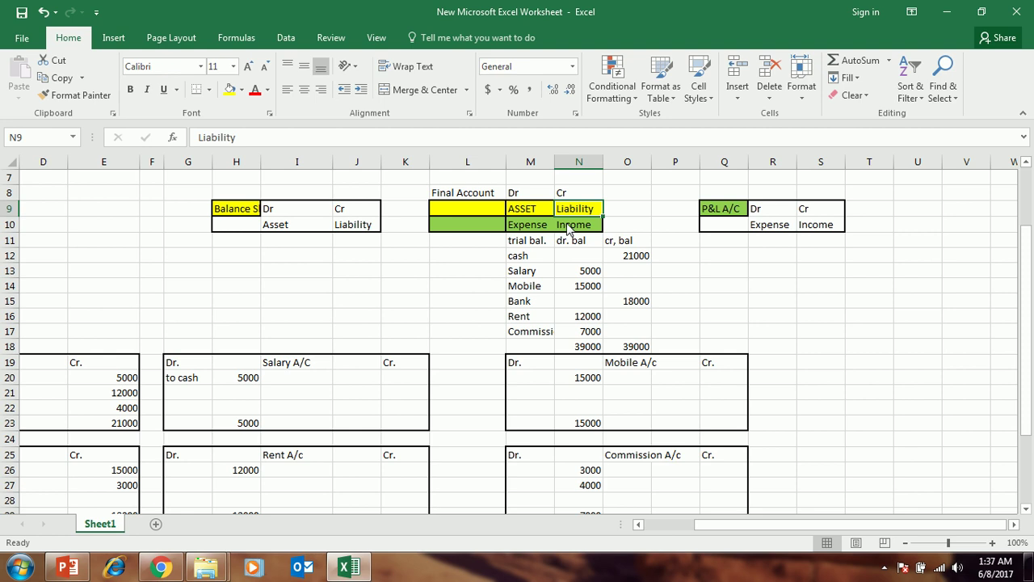
{"action": "left_click", "coordinate": [768, 229]}
{"action": "left_click", "coordinate": [770, 245]}
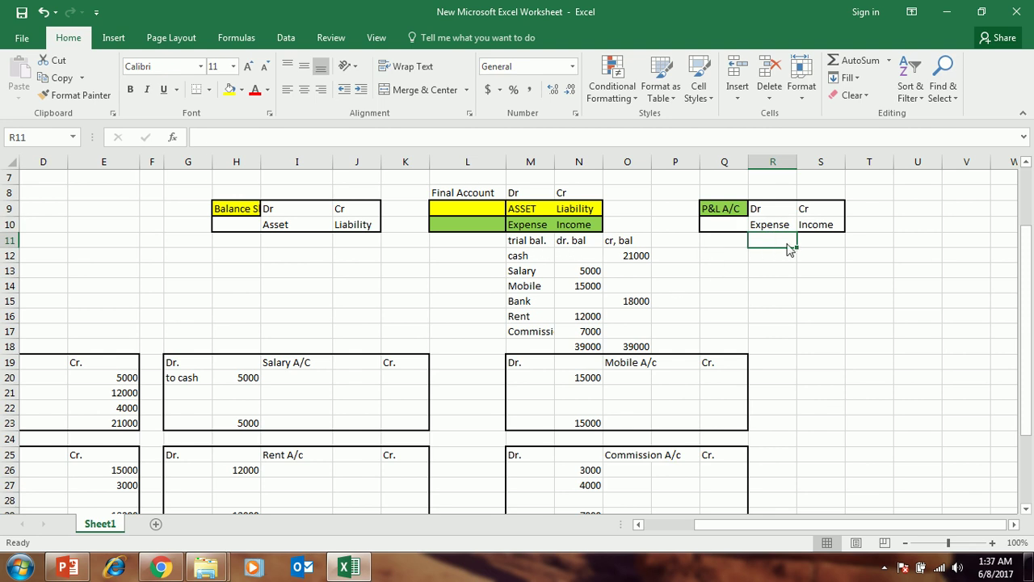
{"action": "type", "text": "5000"}
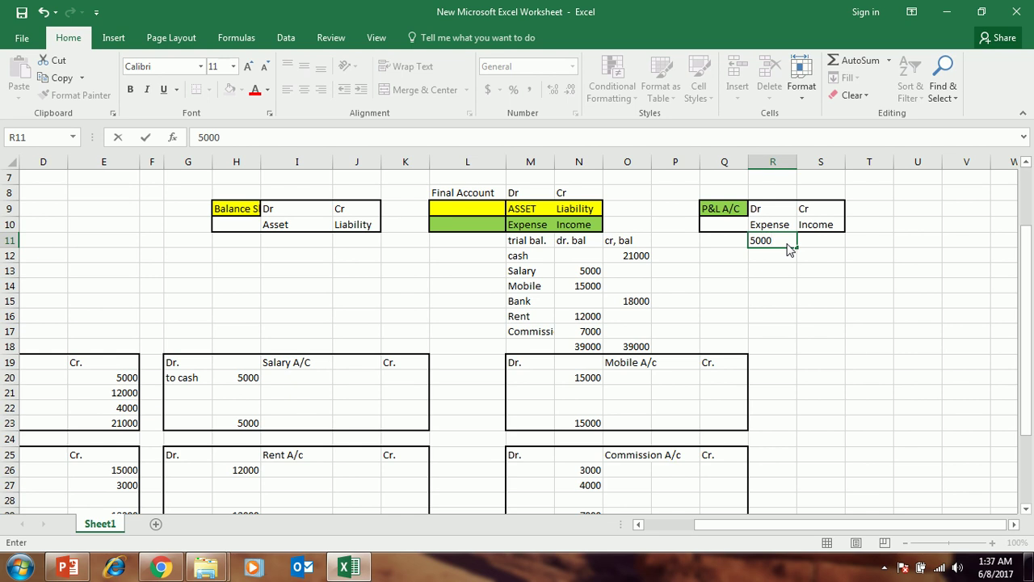
{"action": "key", "text": "Return"}
Step: Enter 1000 under Income in the P&L A/C table, in S11
{"action": "left_click", "coordinate": [810, 245]}
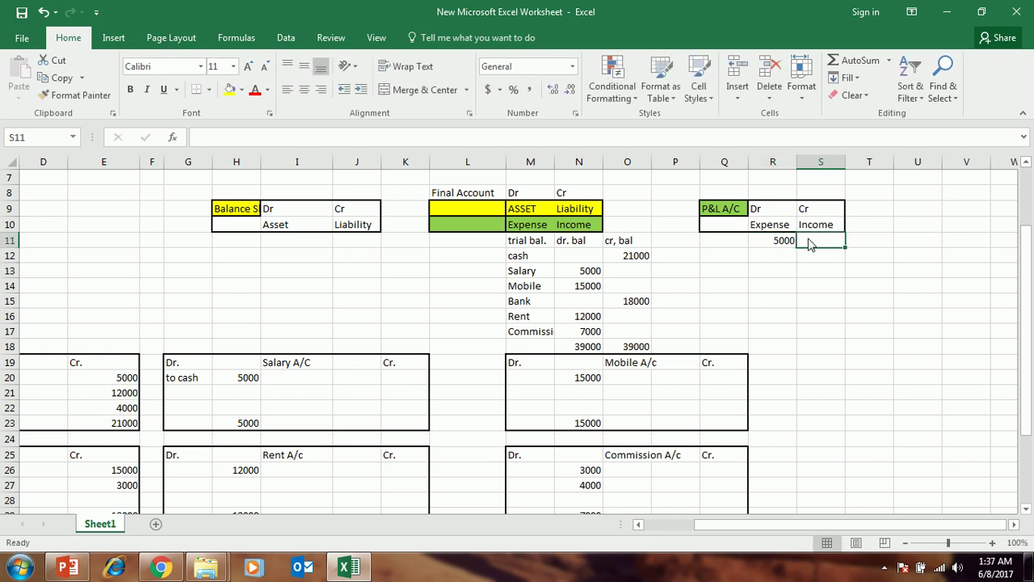
{"action": "type", "text": "1000"}
{"action": "key", "text": "Return"}
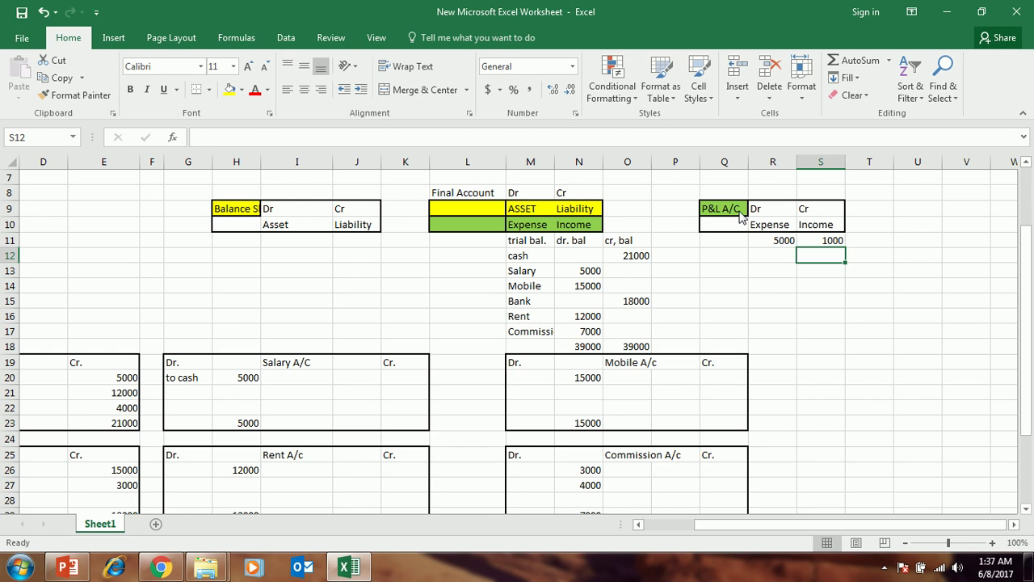
Step: Change the P&L income amount in S11 to 10000
{"action": "left_click", "coordinate": [788, 260]}
{"action": "left_click", "coordinate": [826, 261]}
{"action": "left_click", "coordinate": [792, 261]}
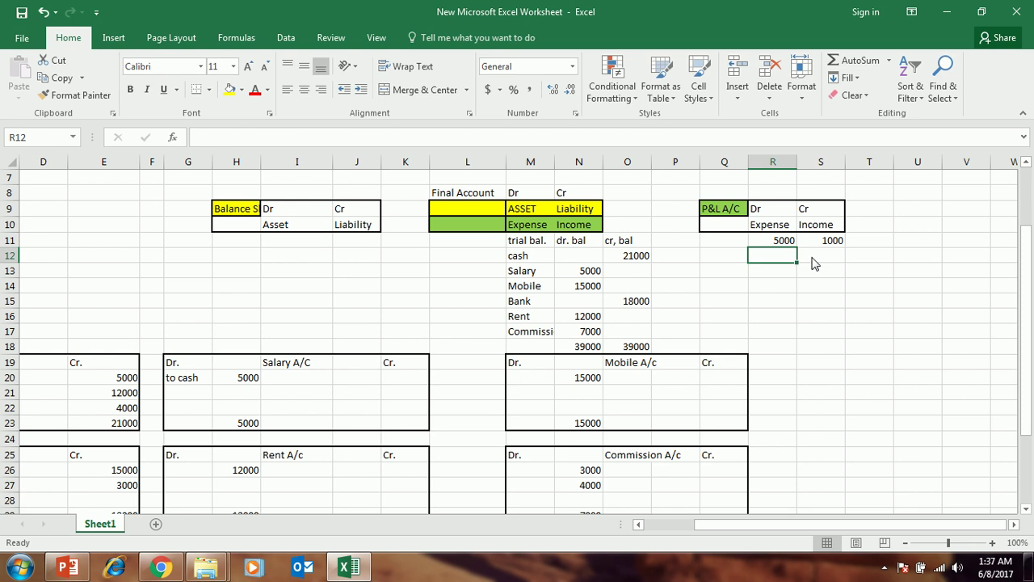
{"action": "left_click", "coordinate": [821, 254]}
{"action": "double_click", "coordinate": [828, 243]}
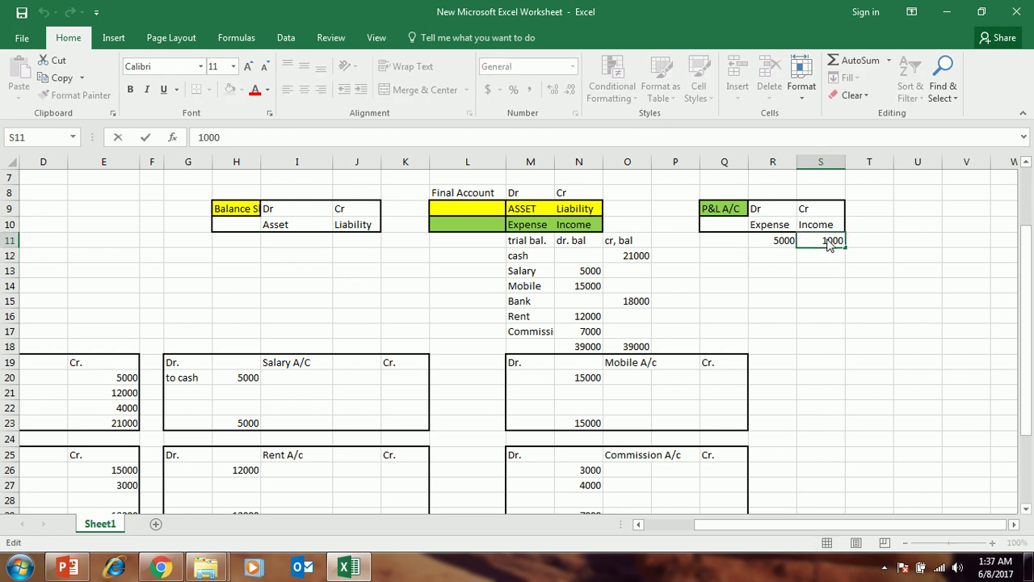
{"action": "type", "text": "0"}
{"action": "left_click", "coordinate": [837, 261]}
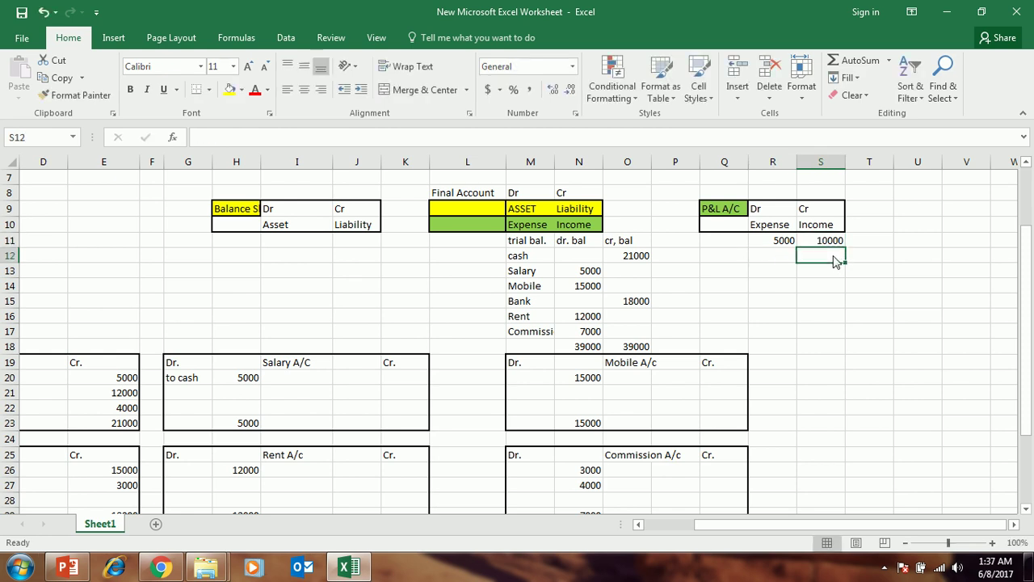
Step: Enter the difference between P&L income and expense, 5000, below the income amount in S12
{"action": "left_click", "coordinate": [831, 243]}
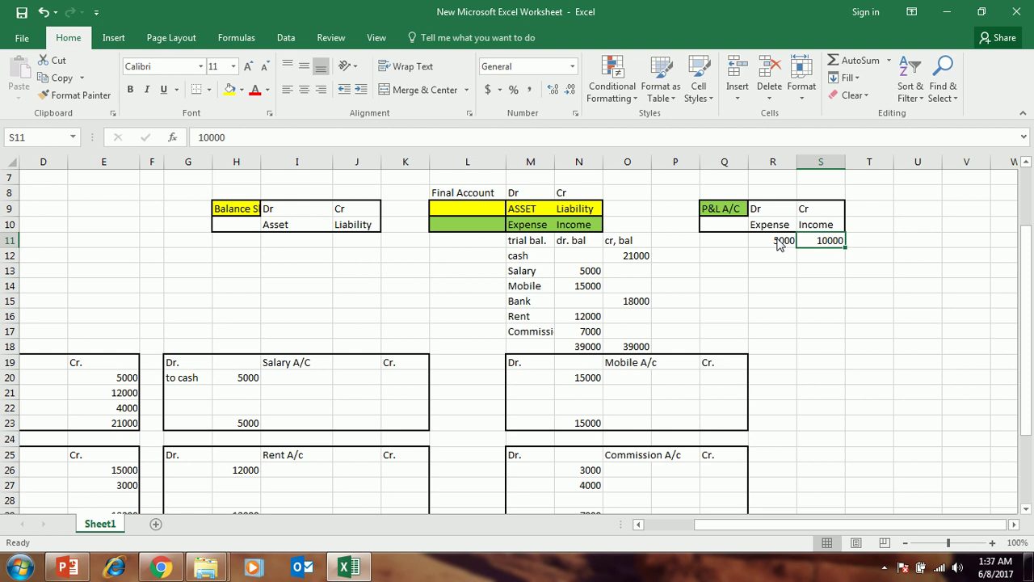
{"action": "left_click", "coordinate": [771, 244]}
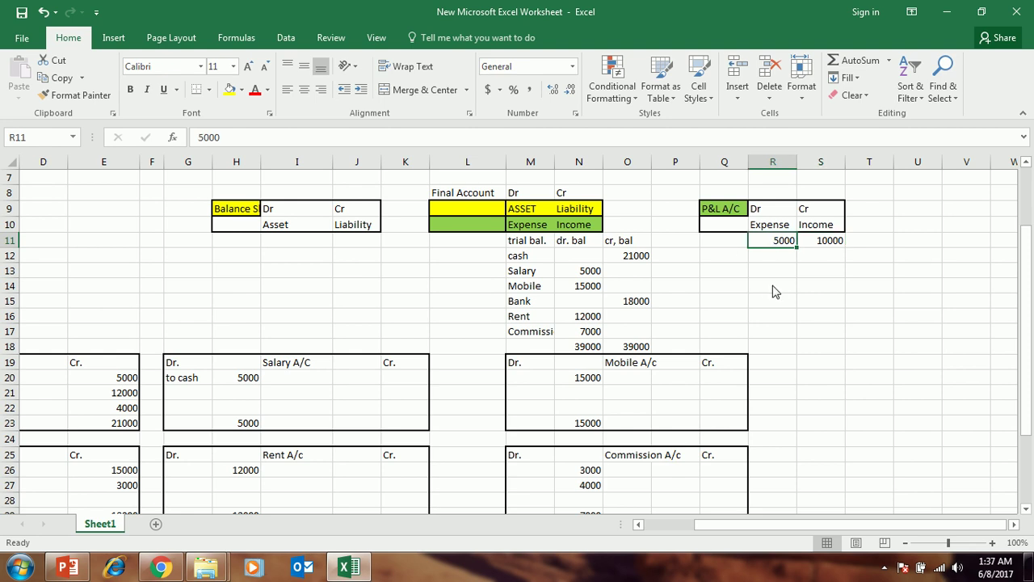
{"action": "left_click", "coordinate": [823, 257]}
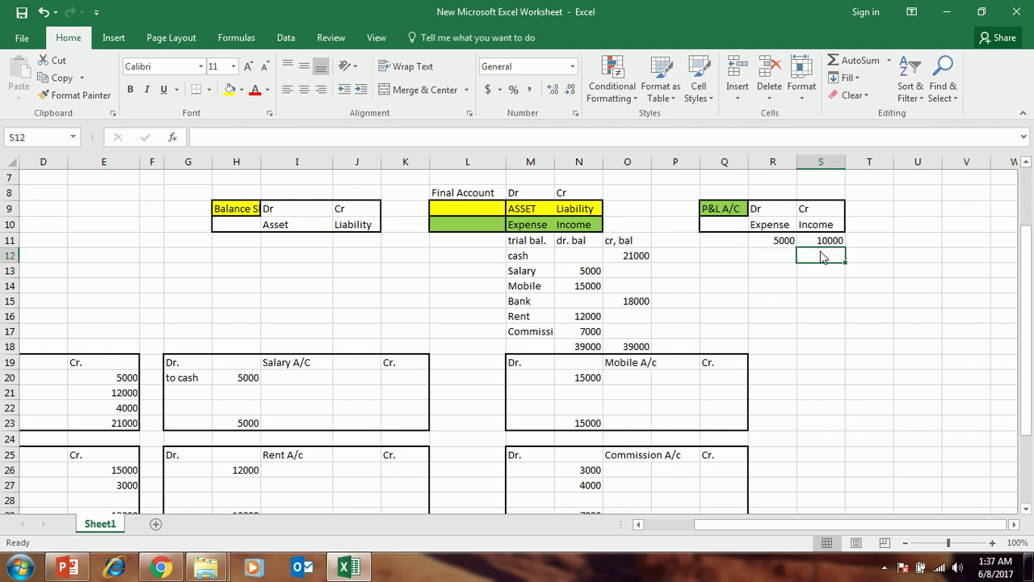
{"action": "type", "text": "5000"}
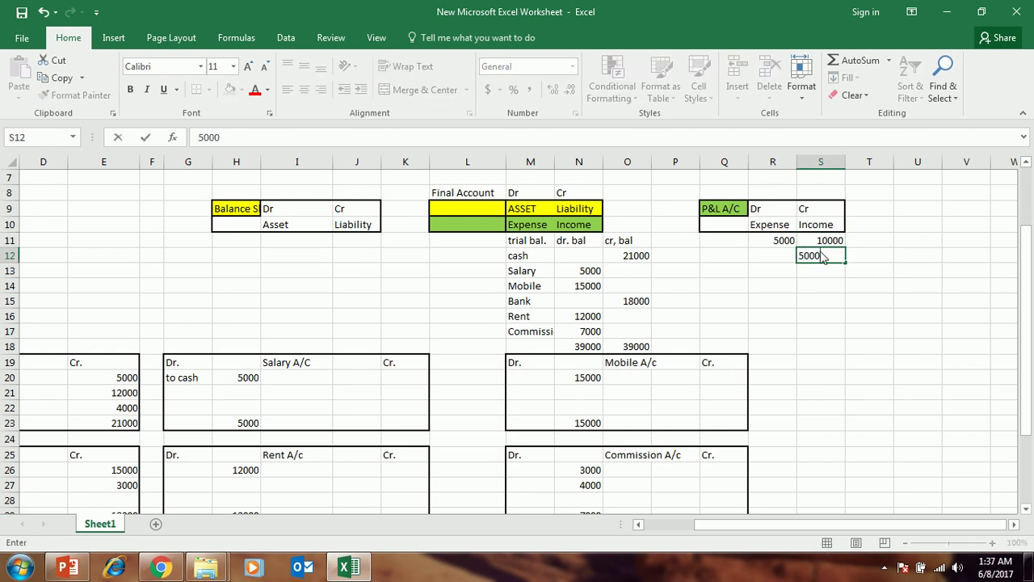
{"action": "left_click", "coordinate": [721, 302]}
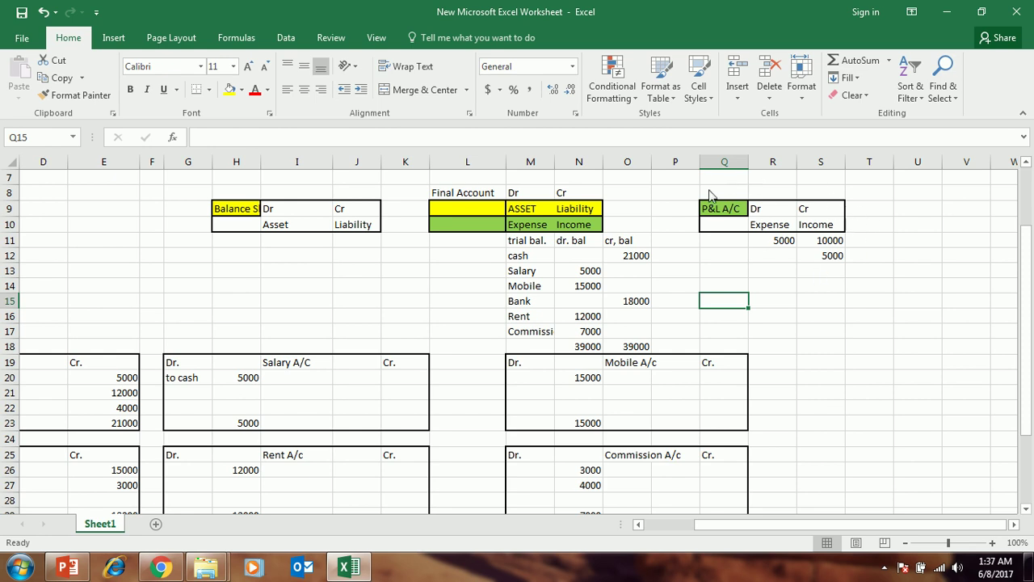
{"action": "double_click", "coordinate": [829, 257]}
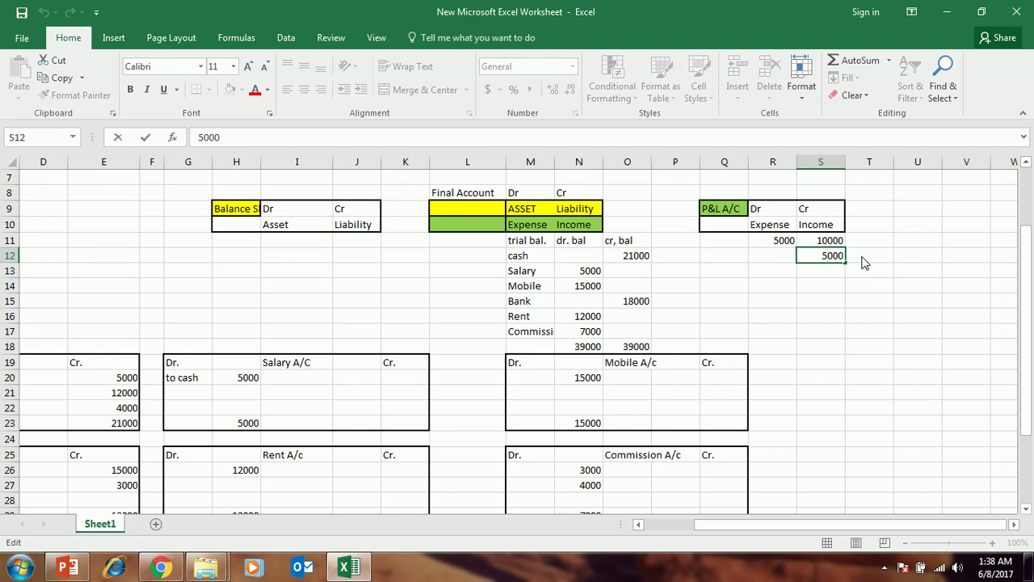
{"action": "left_click", "coordinate": [849, 259]}
{"action": "left_click", "coordinate": [828, 258]}
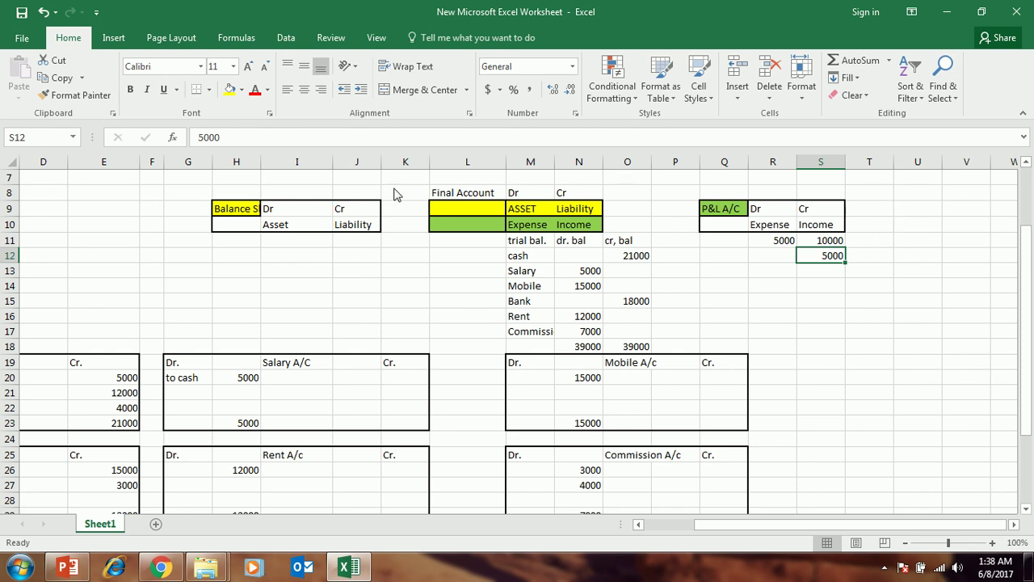
{"action": "left_click", "coordinate": [311, 226]}
{"action": "left_click", "coordinate": [348, 229]}
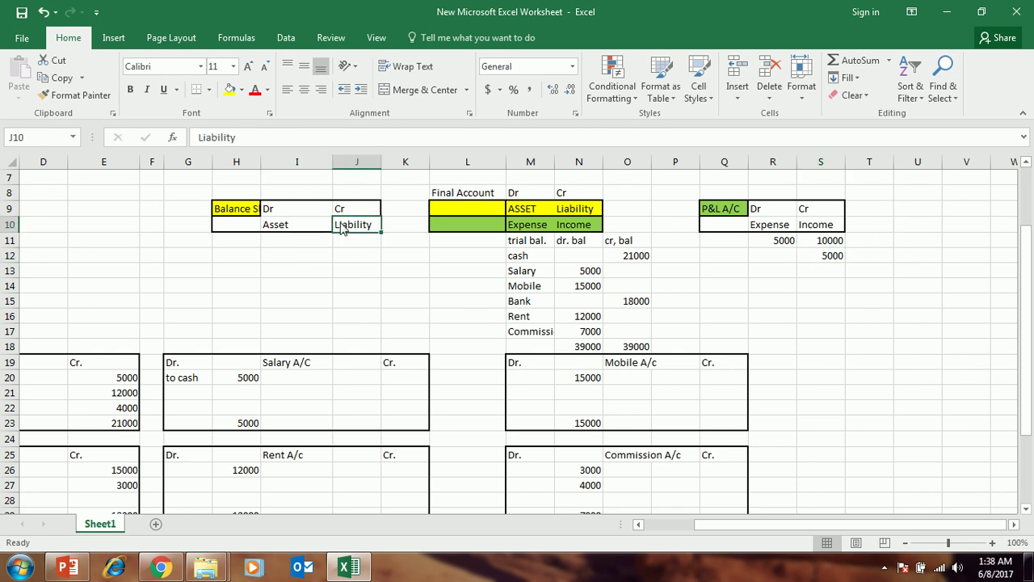
Step: Examine the Dr/Asset and Cr/Liability headings of the balance sheet table
{"action": "left_click", "coordinate": [301, 230]}
{"action": "left_click", "coordinate": [295, 243]}
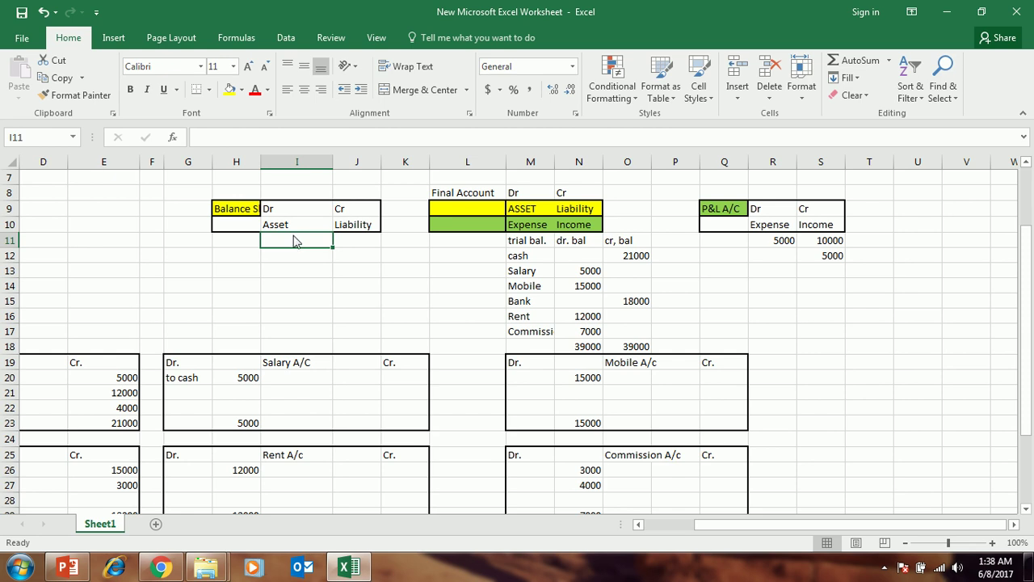
{"action": "key", "text": "Up"}
{"action": "key", "text": "F2"}
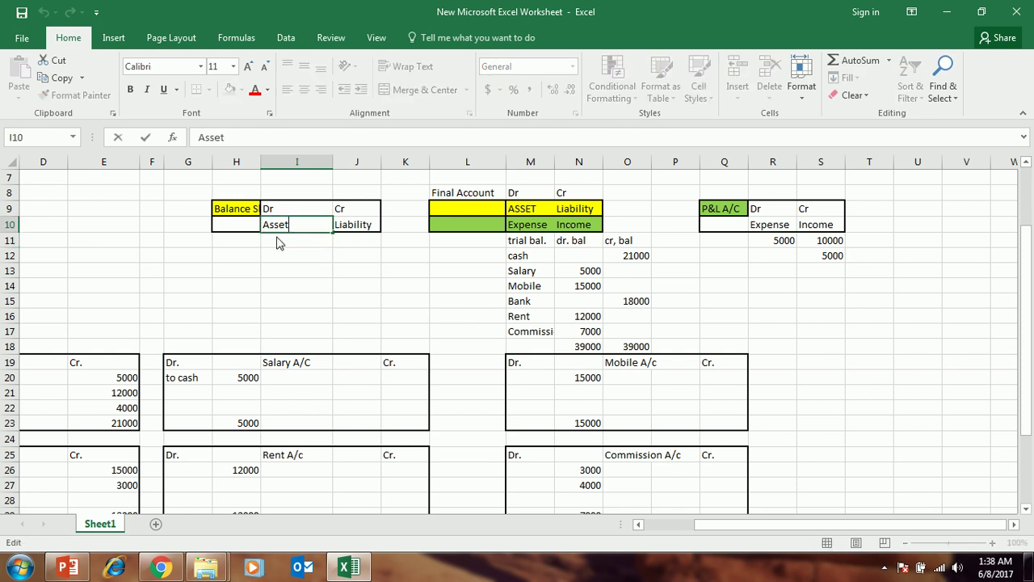
{"action": "key", "text": "Return"}
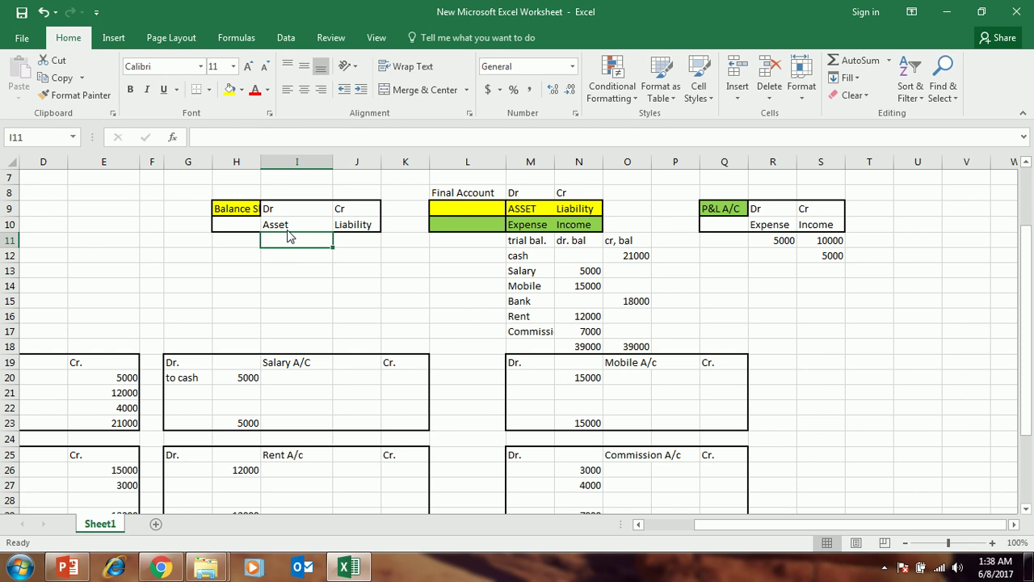
{"action": "left_click", "coordinate": [356, 242]}
{"action": "left_click", "coordinate": [359, 229]}
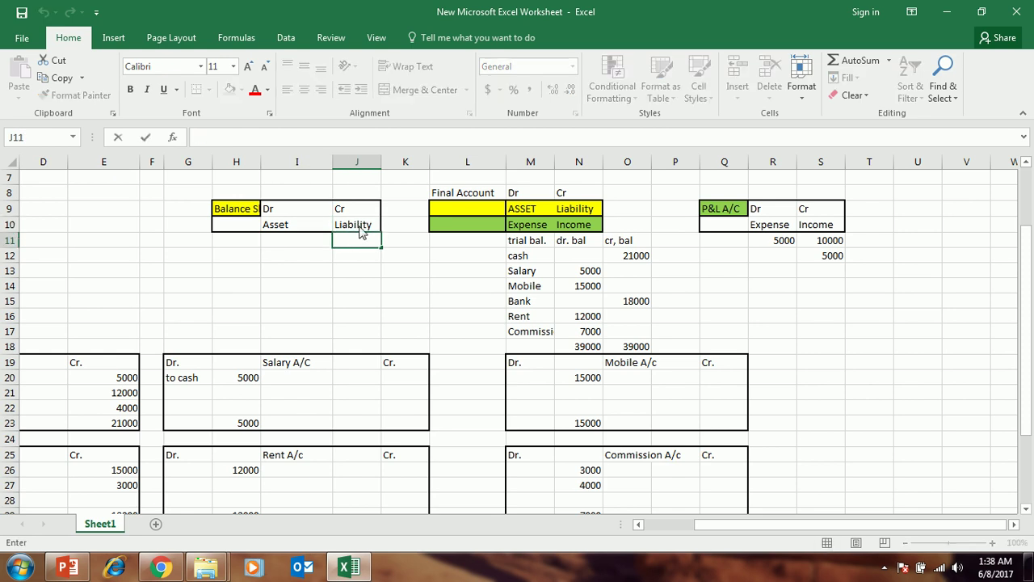
{"action": "double_click", "coordinate": [387, 230]}
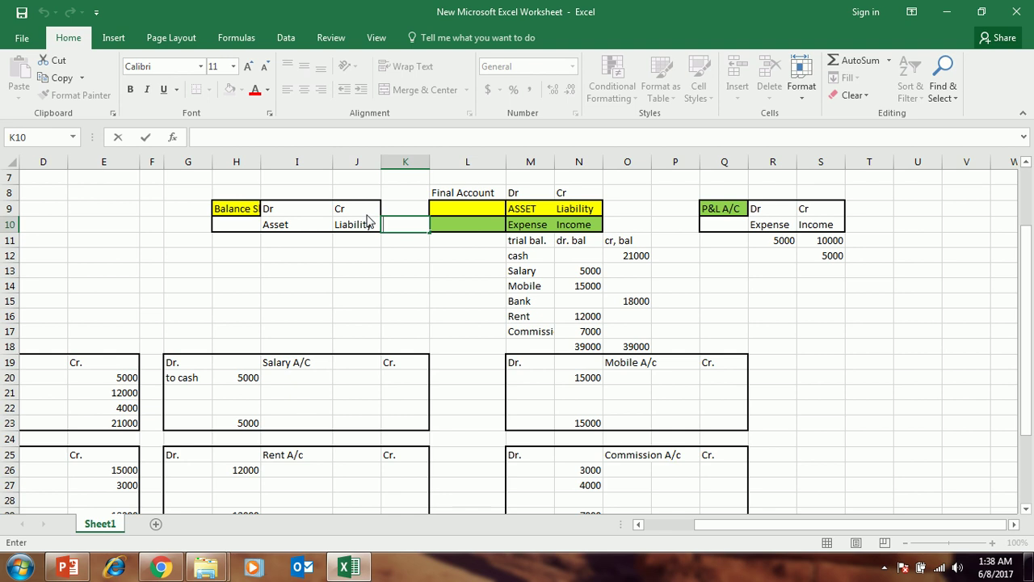
{"action": "left_click", "coordinate": [367, 213]}
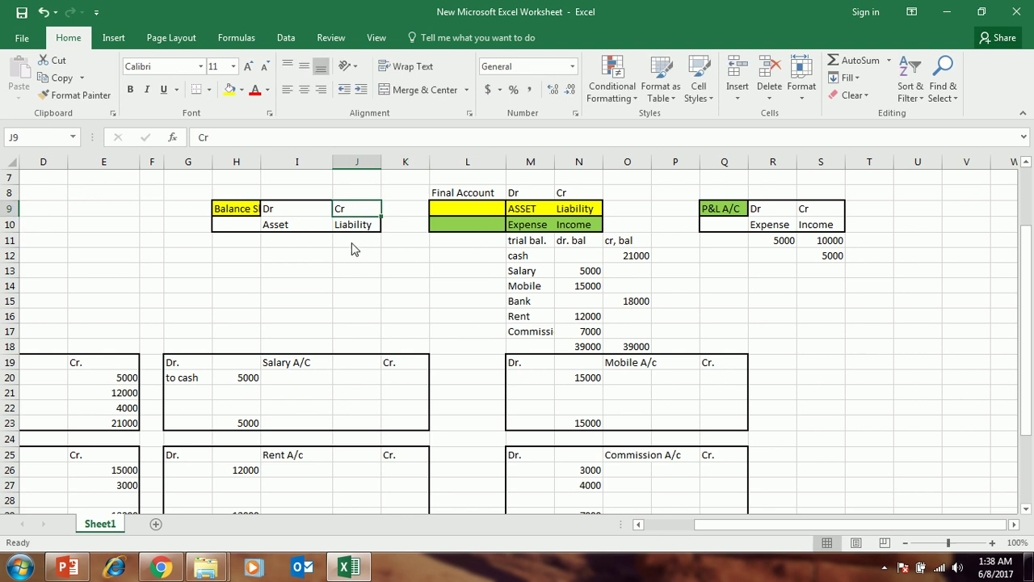
{"action": "scroll", "coordinate": [316, 283], "scroll_direction": "up", "scroll_amount": 2}
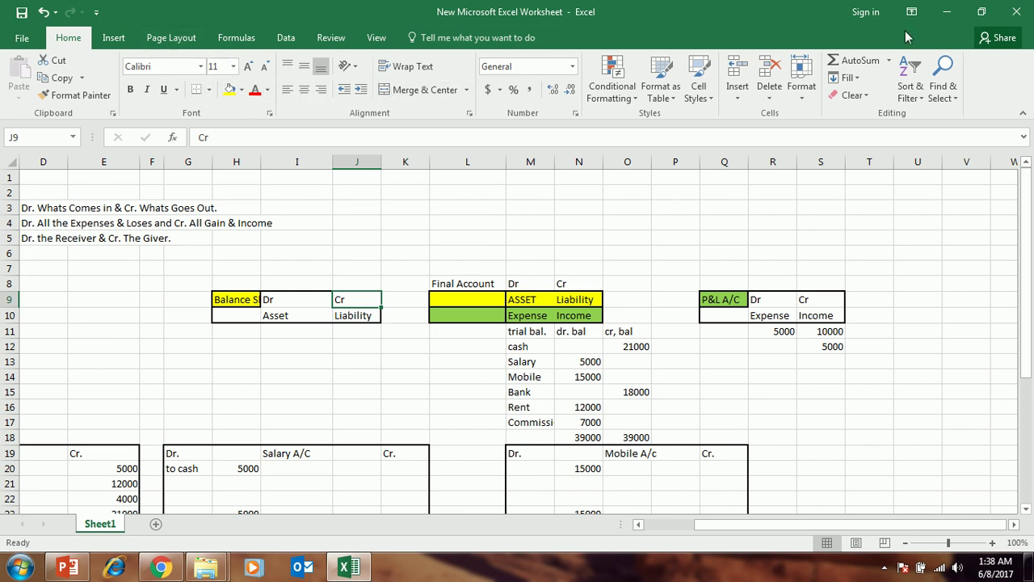
Step: Create a new Microsoft Word document on the desktop and open it in Word
{"action": "left_click", "coordinate": [949, 11]}
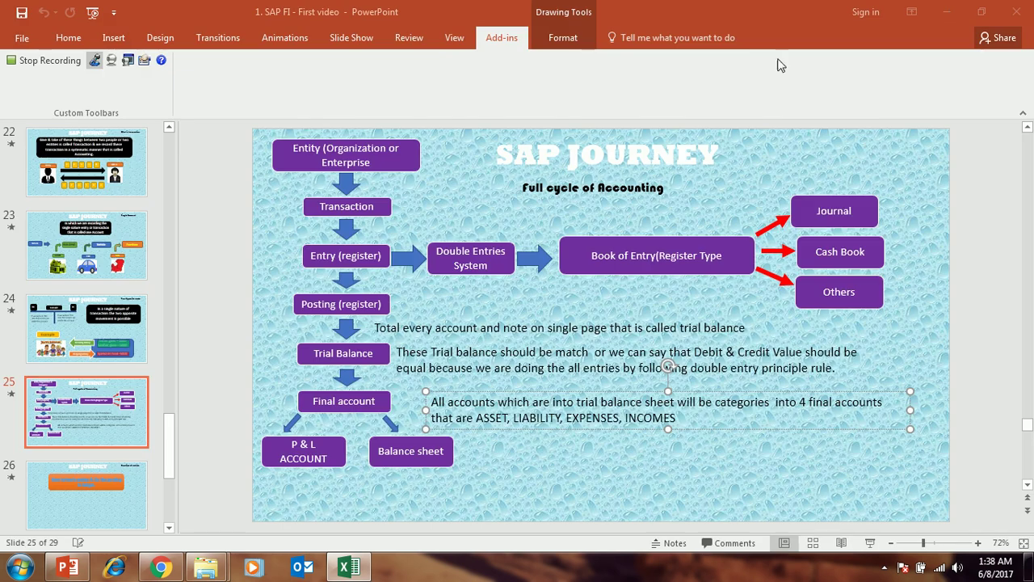
{"action": "left_click", "coordinate": [949, 11]}
{"action": "right_click", "coordinate": [467, 107]}
{"action": "mouse_move", "coordinate": [509, 280]}
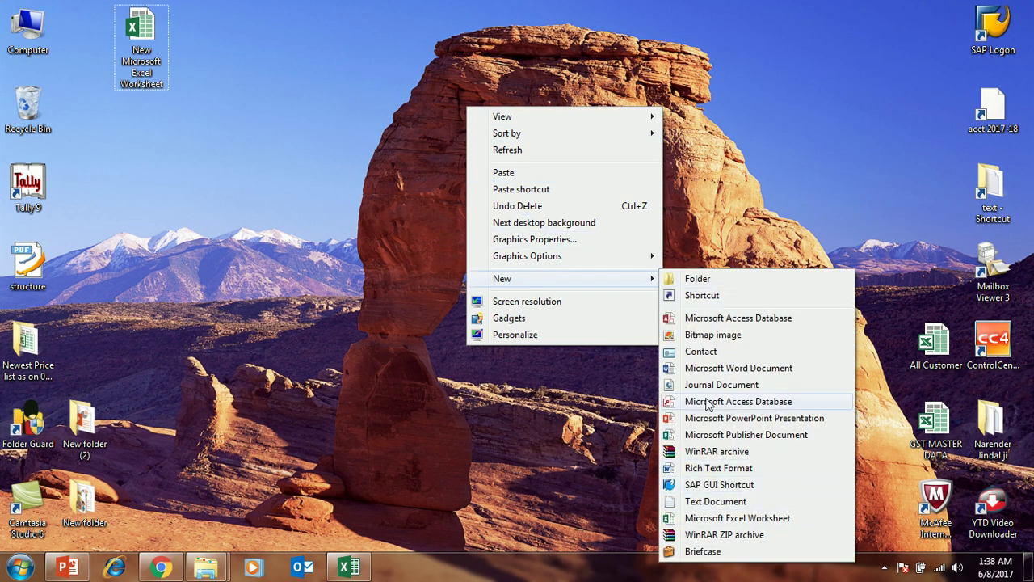
{"action": "left_click", "coordinate": [711, 368]}
{"action": "left_click", "coordinate": [487, 116]}
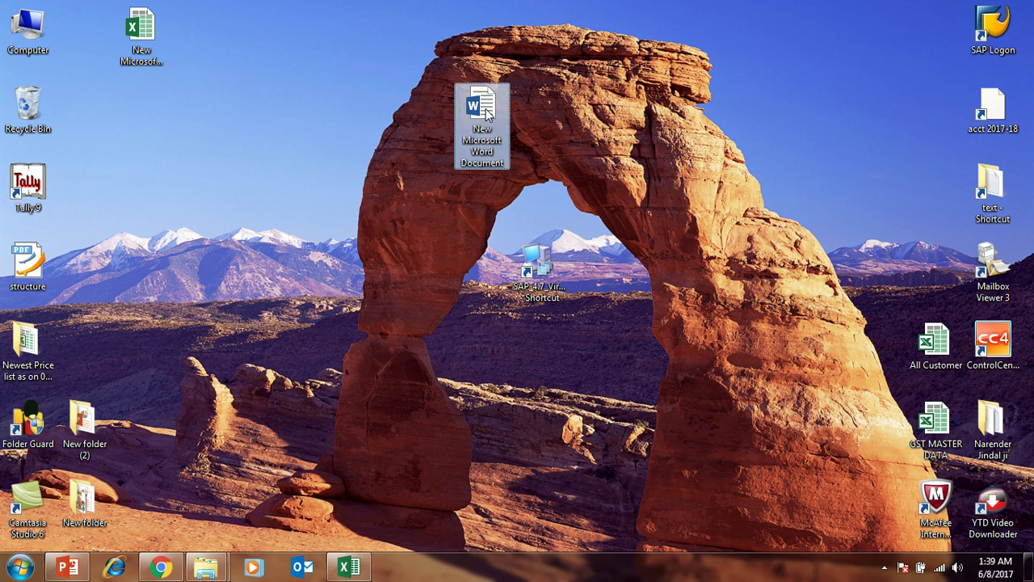
{"action": "double_click", "coordinate": [487, 116]}
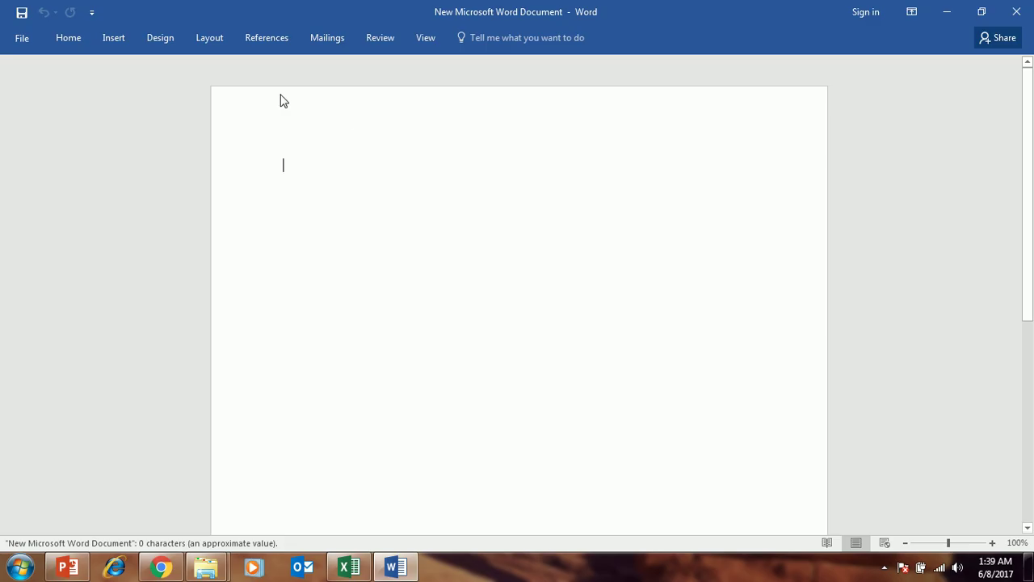
Step: Draw a horizontal straight line about 4.7 inches long near the top of the blank page
{"action": "left_click", "coordinate": [109, 38]}
{"action": "left_click", "coordinate": [208, 91]}
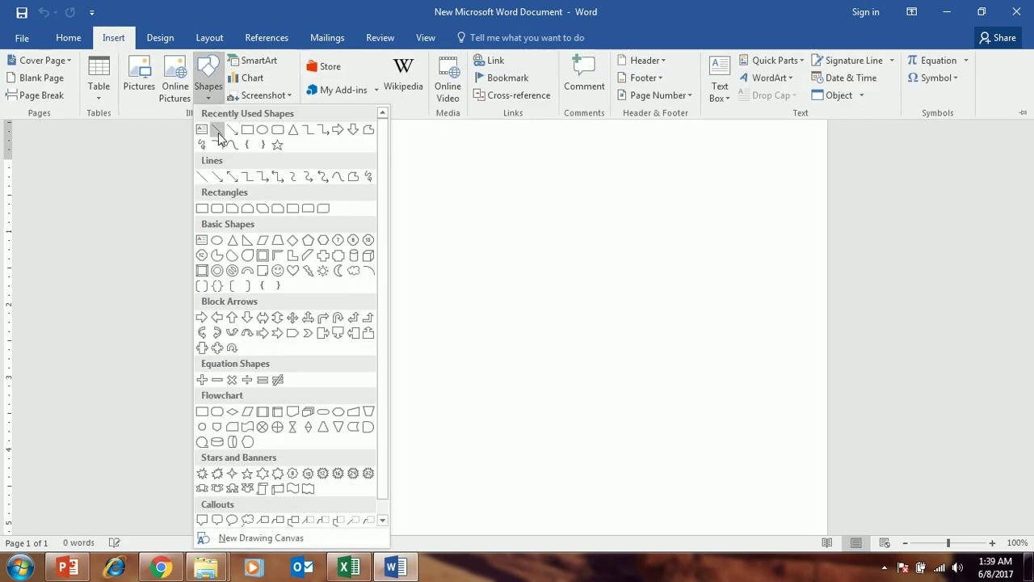
{"action": "left_click", "coordinate": [410, 215]}
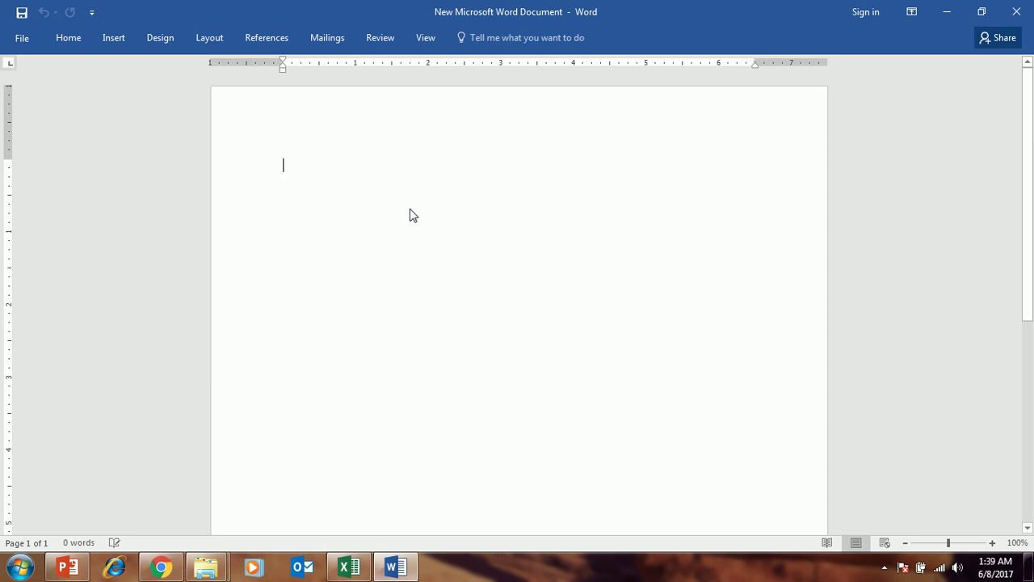
{"action": "left_click", "coordinate": [130, 39]}
{"action": "left_click", "coordinate": [205, 97]}
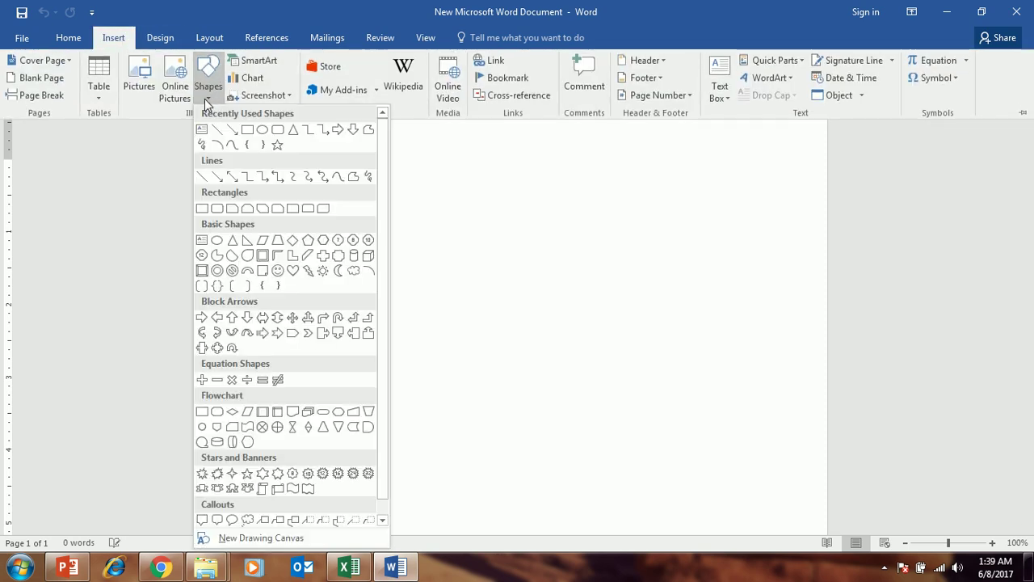
{"action": "left_click", "coordinate": [216, 130]}
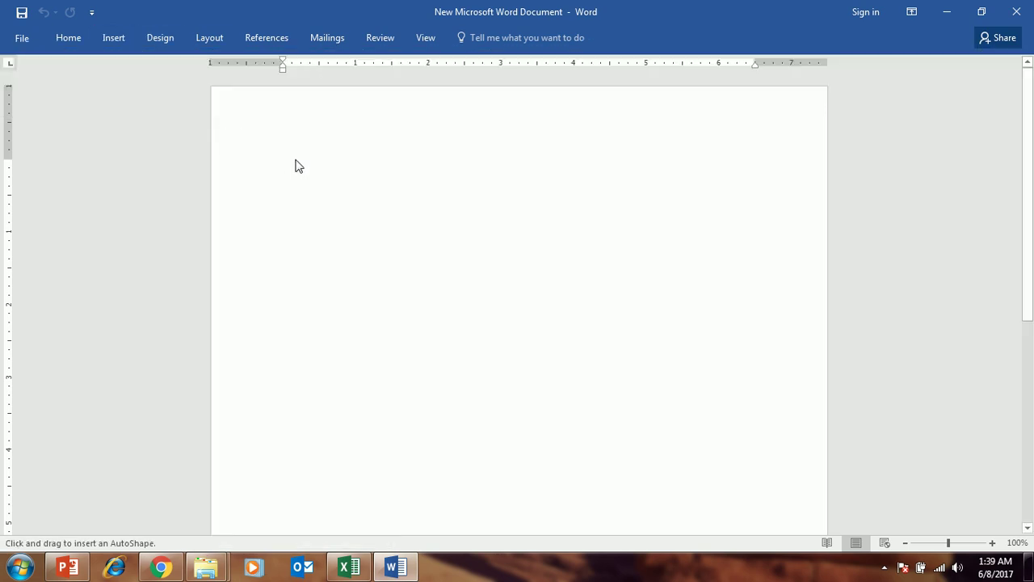
{"action": "mouse_move", "coordinate": [295, 161]}
{"action": "left_mouse_down"}
{"action": "mouse_move", "coordinate": [589, 174]}
{"action": "mouse_move", "coordinate": [611, 155]}
{"action": "mouse_move", "coordinate": [635, 163]}
{"action": "left_mouse_up"}
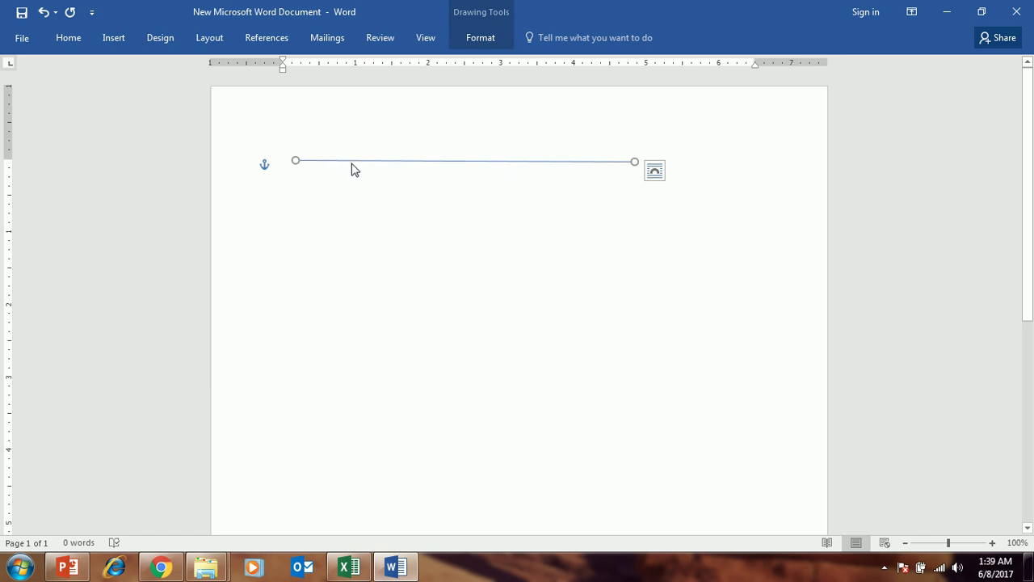
Step: Draw a short vertical line about 0.4 inches long across the horizontal line, between its start and middle
{"action": "left_click", "coordinate": [122, 39]}
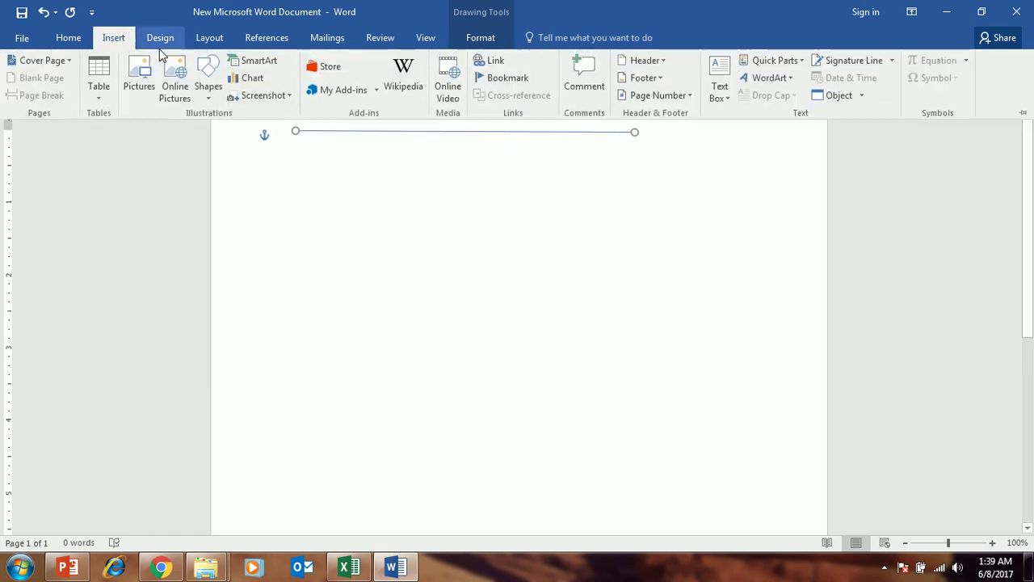
{"action": "left_click", "coordinate": [205, 94]}
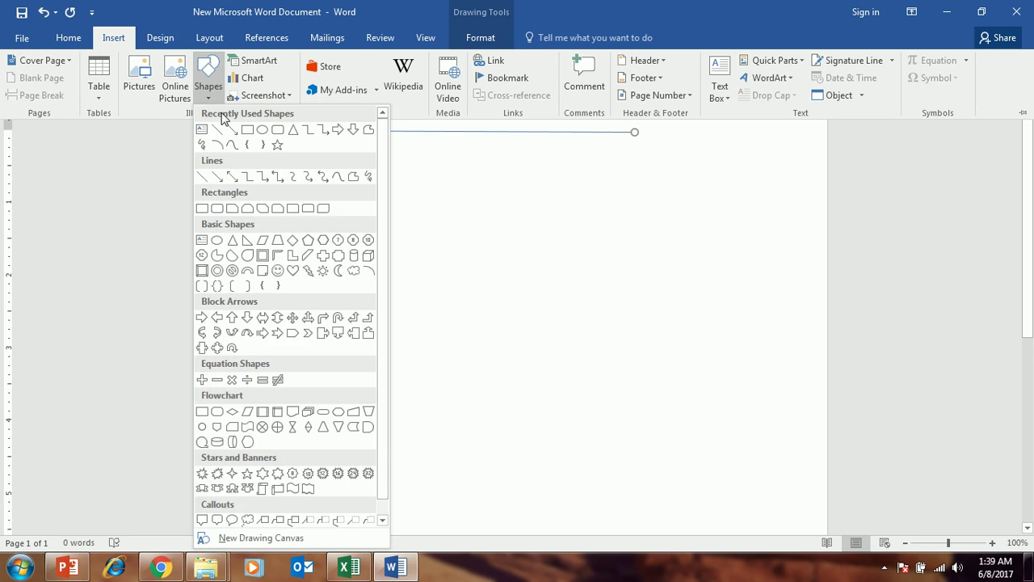
{"action": "left_click", "coordinate": [226, 134]}
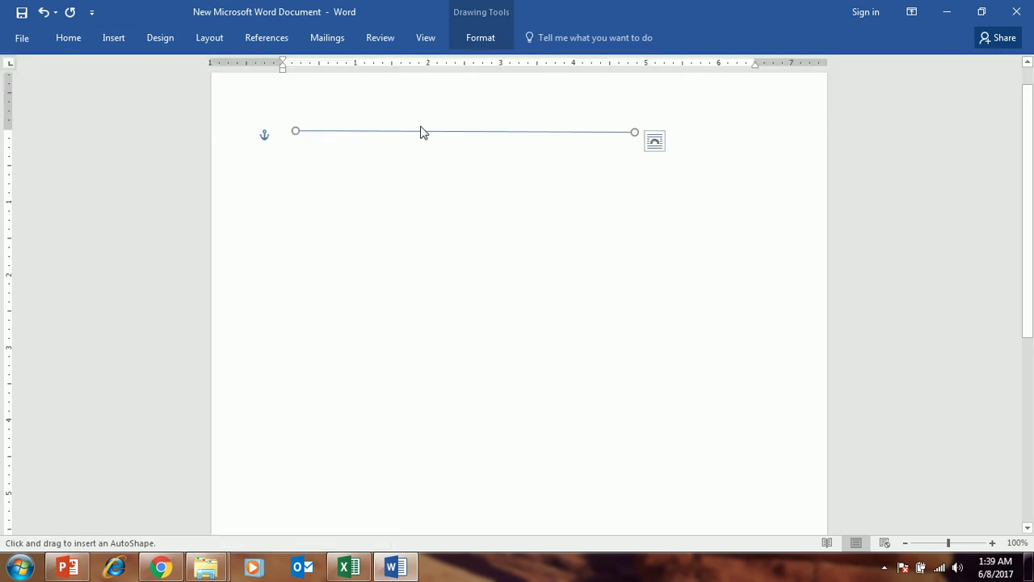
{"action": "left_click_drag", "start_coordinate": [390, 118], "coordinate": [389, 147]}
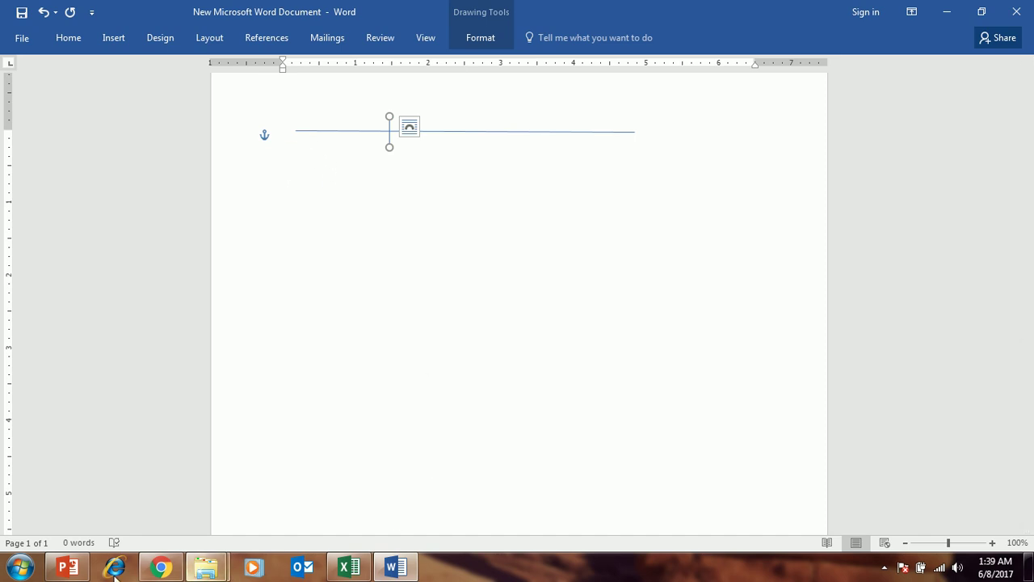
Step: Review the "Full cycle of Accounting" slide in PowerPoint alongside the line drawing in Word
{"action": "mouse_move", "coordinate": [68, 566]}
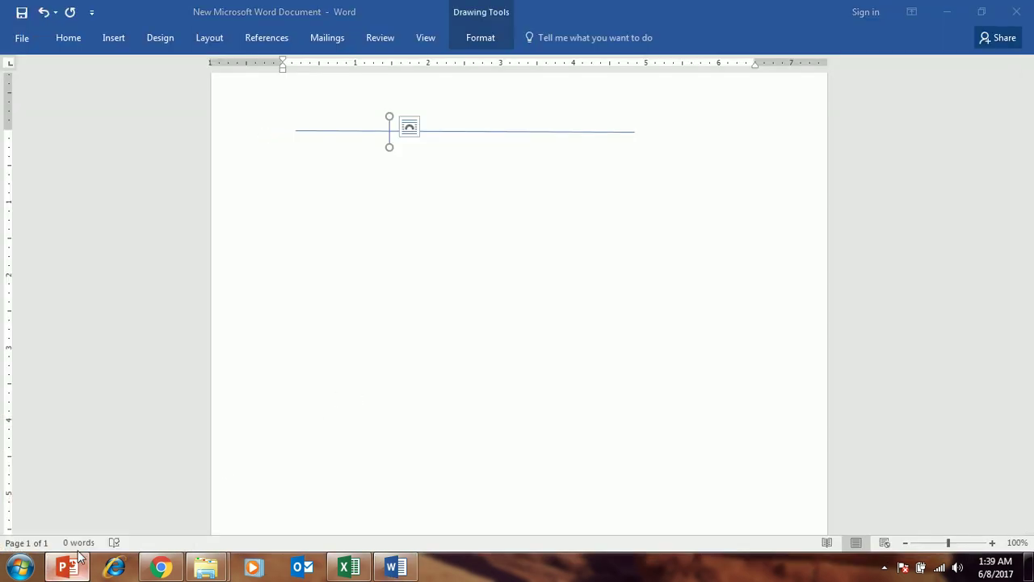
{"action": "left_click", "coordinate": [67, 566]}
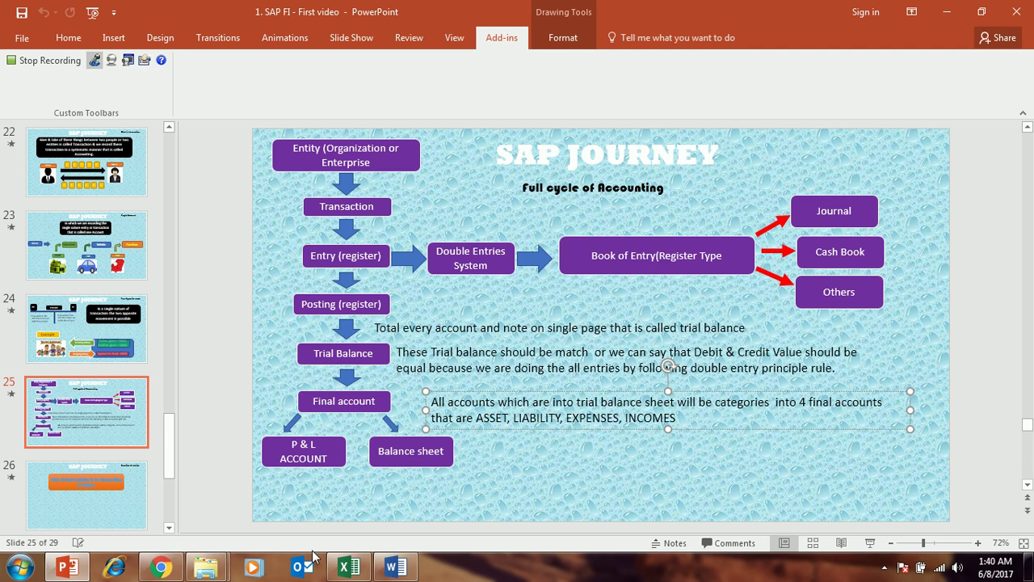
{"action": "left_click", "coordinate": [395, 567]}
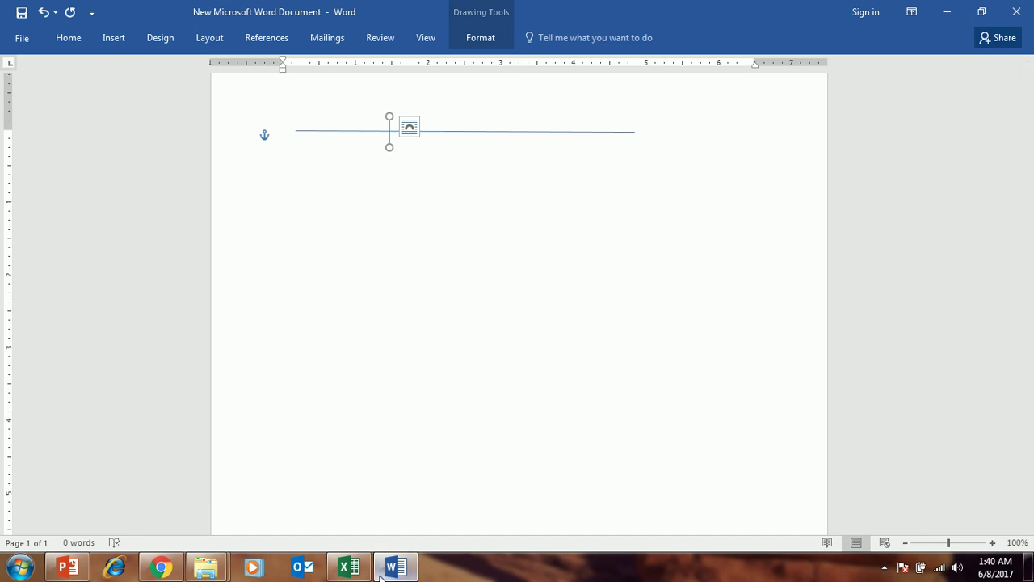
{"action": "mouse_move", "coordinate": [68, 566]}
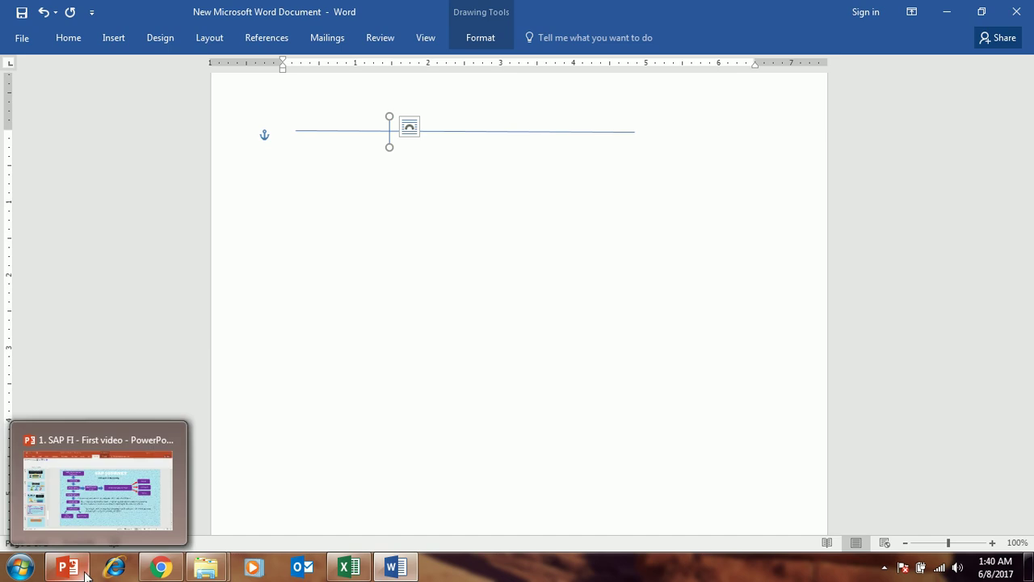
{"action": "left_click", "coordinate": [80, 507]}
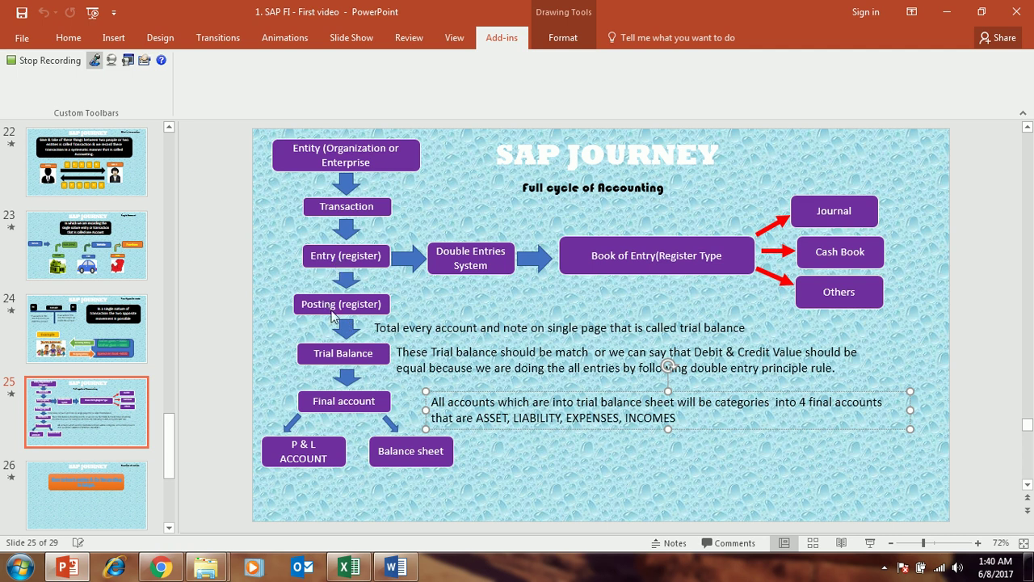
Step: Label the vertical line "Next year" in the Word document and check the balance sheet's Asset and Liability headings in Excel
{"action": "left_click", "coordinate": [396, 567]}
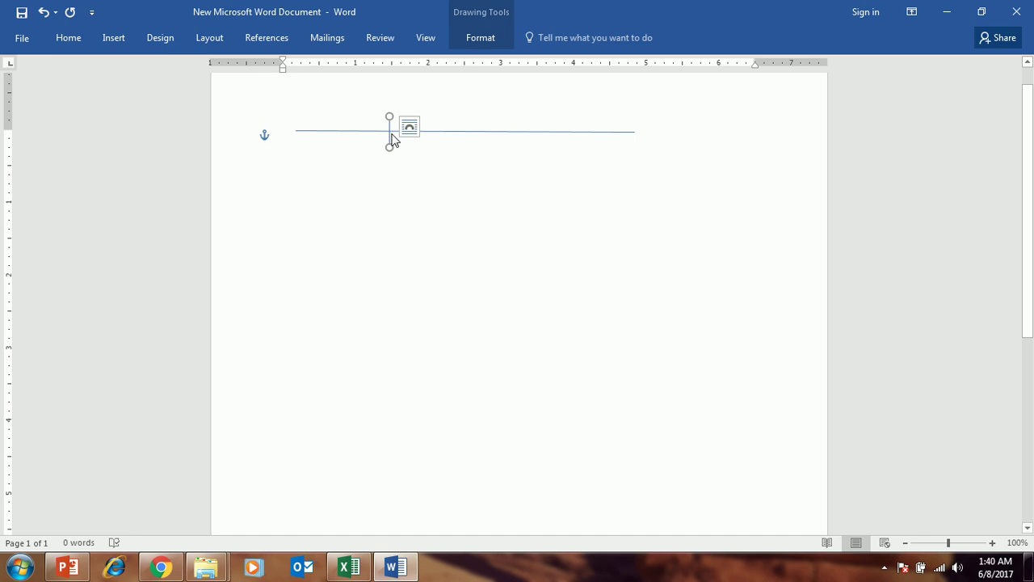
{"action": "key", "text": "Escape"}
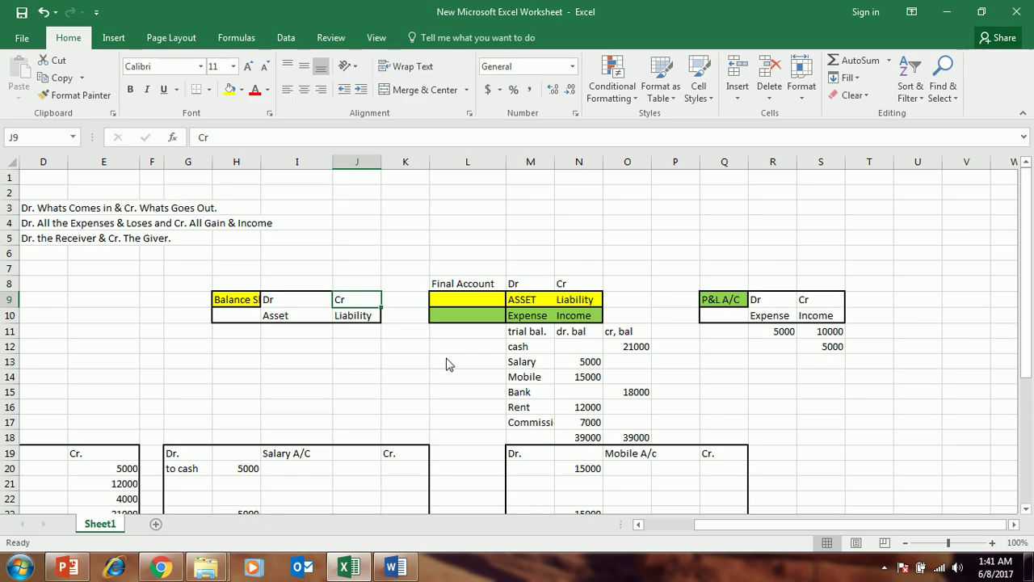
{"action": "left_click", "coordinate": [279, 321]}
{"action": "left_click", "coordinate": [349, 321]}
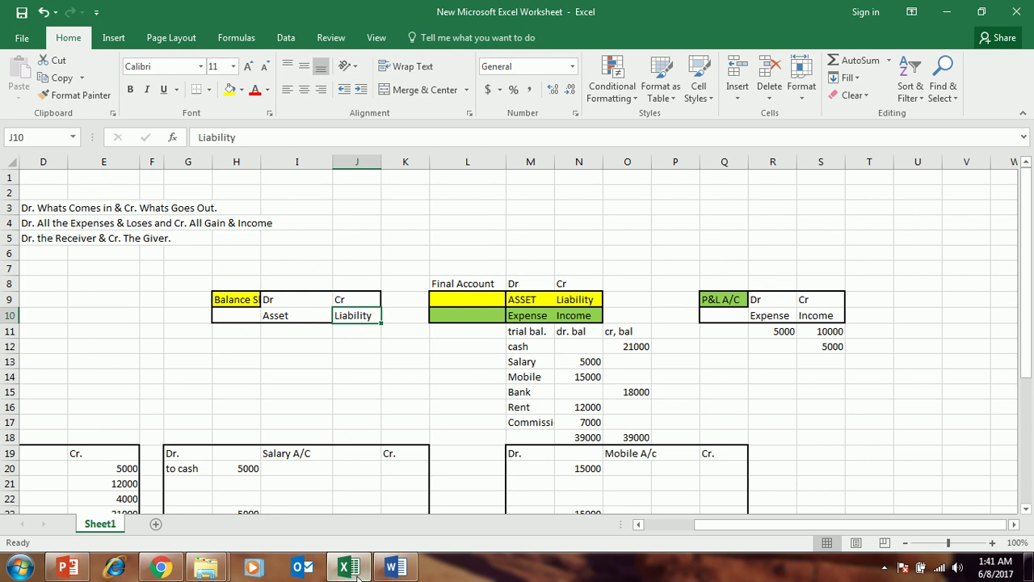
{"action": "left_click", "coordinate": [396, 567]}
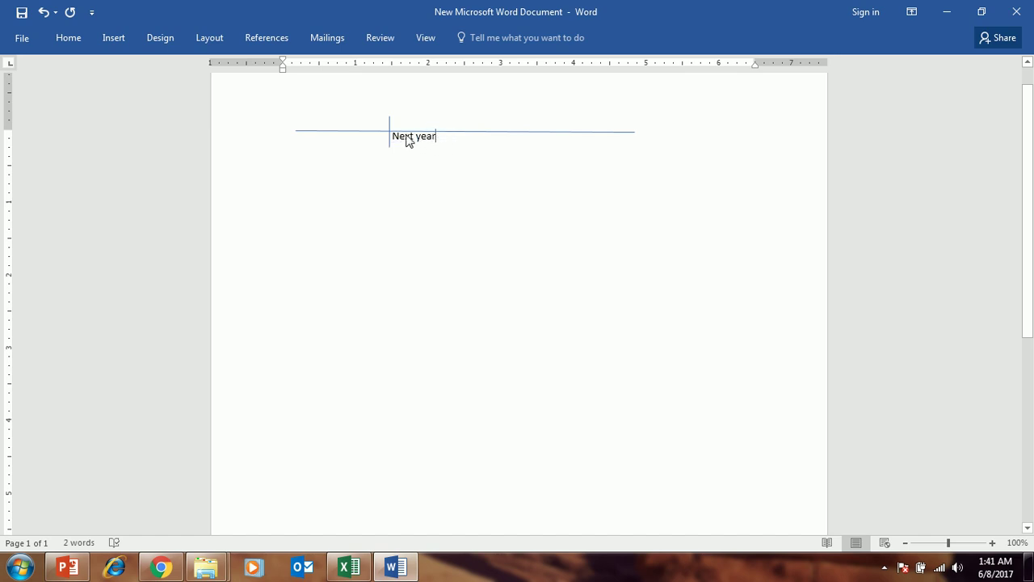
Step: Switch to PowerPoint and advance to the "Practice of entries" slide
{"action": "mouse_move", "coordinate": [400, 144]}
{"action": "left_click", "coordinate": [68, 567]}
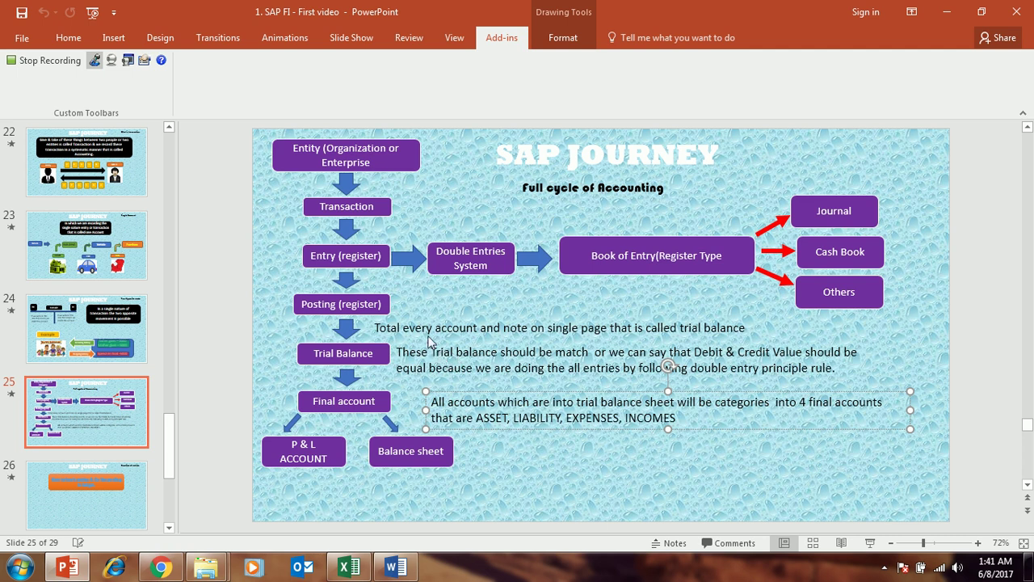
{"action": "scroll", "coordinate": [428, 341], "scroll_direction": "down", "scroll_amount": 1}
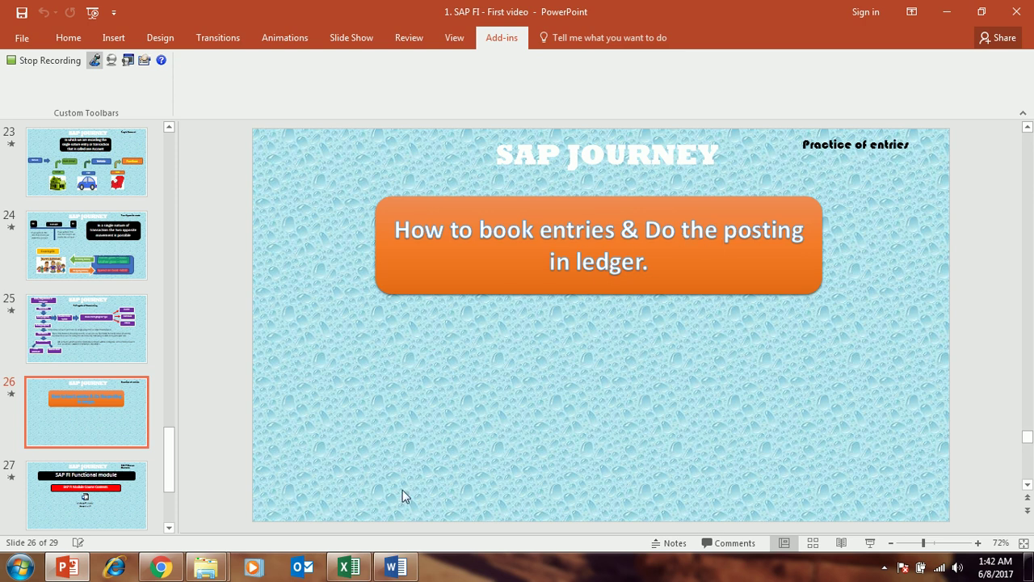
Step: Switch to the Excel worksheet and examine the Cash A/c and Salary A/C ledgers below the book of entry
{"action": "left_click", "coordinate": [354, 566]}
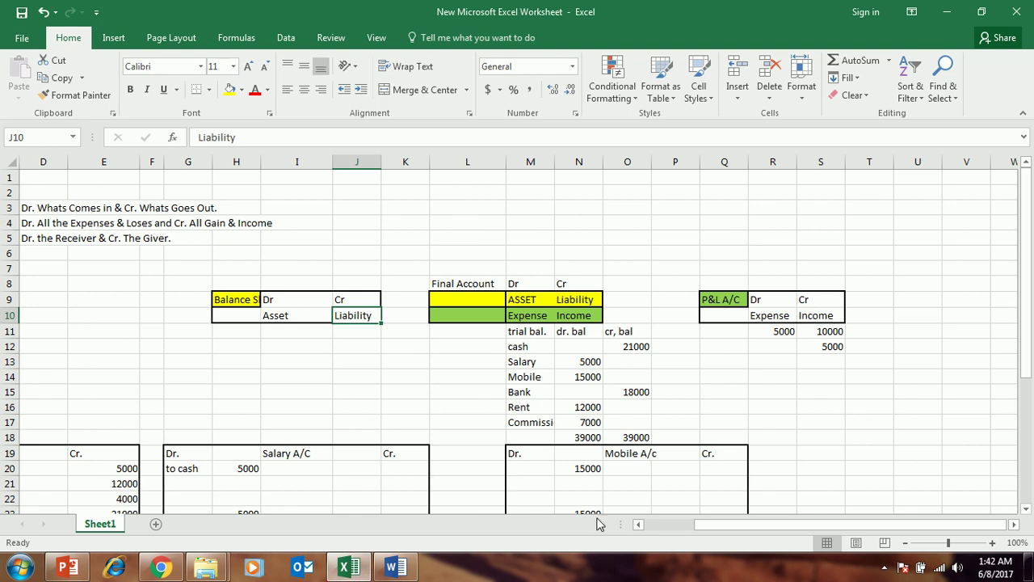
{"action": "left_click_drag", "start_coordinate": [708, 528], "coordinate": [659, 527]}
{"action": "scroll", "coordinate": [560, 421], "scroll_direction": "down", "scroll_amount": 2}
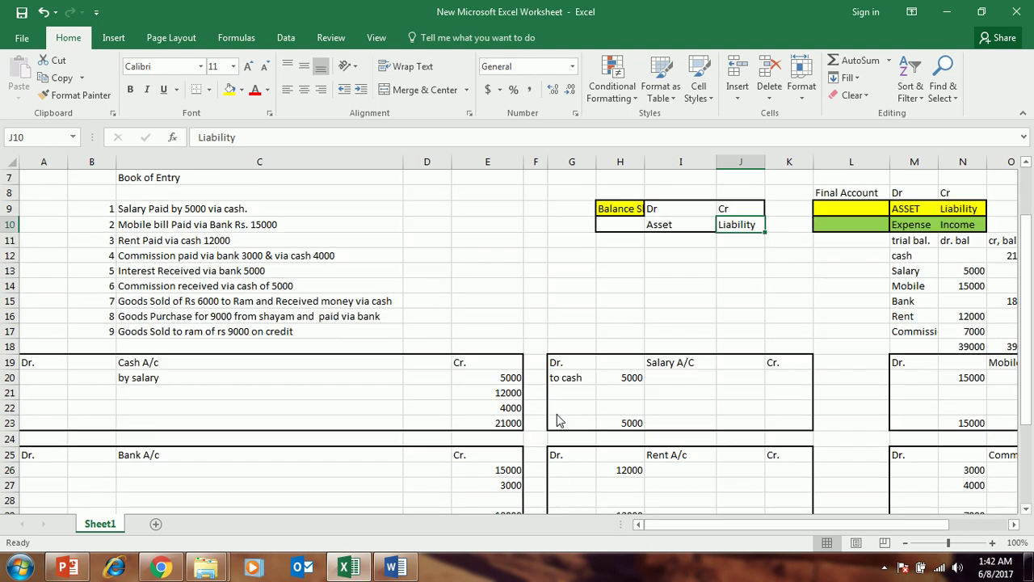
{"action": "left_click_drag", "start_coordinate": [67, 364], "coordinate": [461, 427]}
{"action": "left_click", "coordinate": [458, 428]}
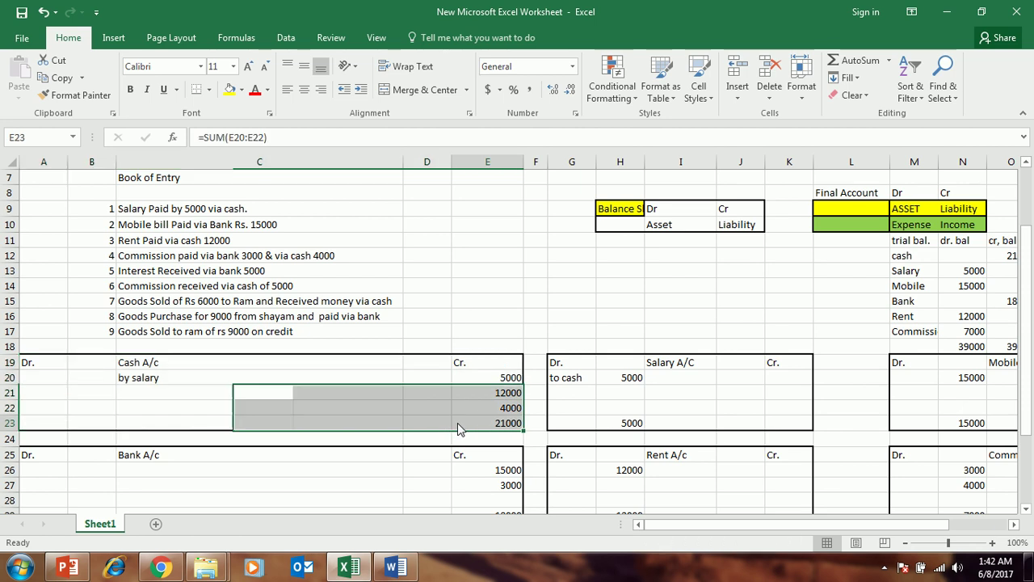
{"action": "left_click_drag", "start_coordinate": [565, 368], "coordinate": [773, 423]}
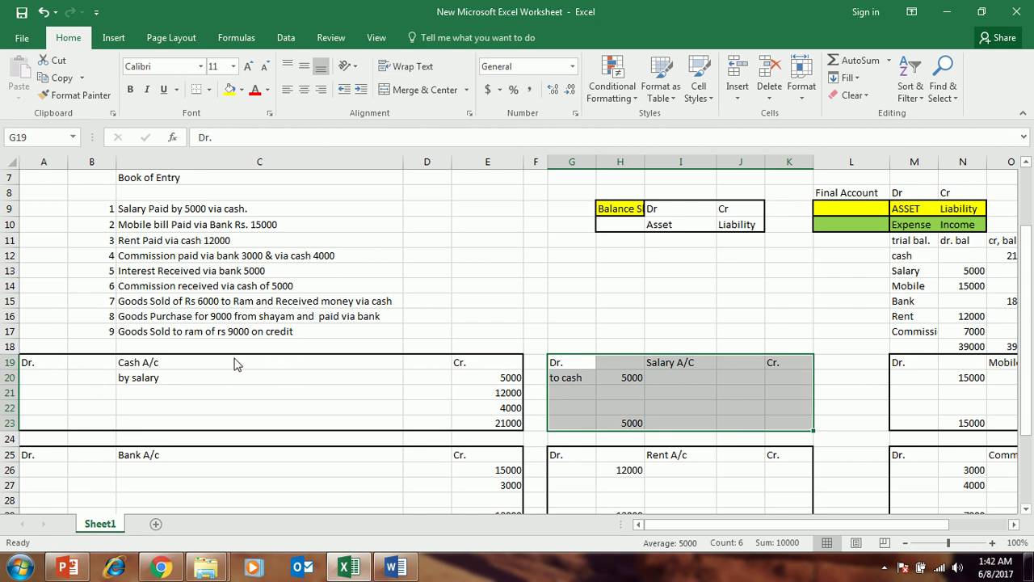
Step: Review the three golden rules, the nine Book of Entry transactions and the ledgers below them in the worksheet
{"action": "scroll", "coordinate": [234, 364], "scroll_direction": "up", "scroll_amount": 2}
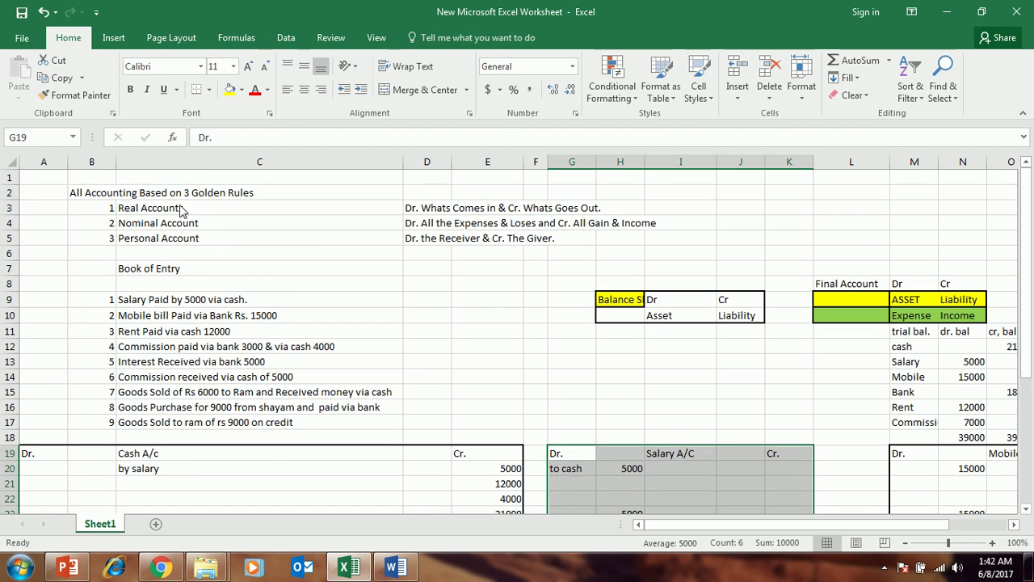
{"action": "left_click_drag", "start_coordinate": [94, 195], "coordinate": [363, 200]}
{"action": "left_click_drag", "start_coordinate": [465, 210], "coordinate": [468, 245]}
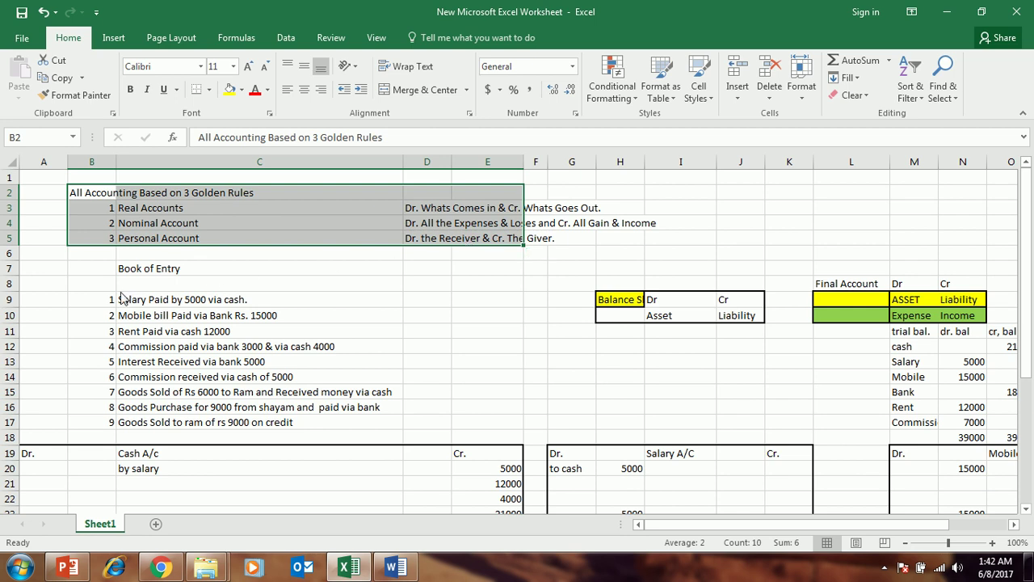
{"action": "left_click_drag", "start_coordinate": [100, 302], "coordinate": [181, 426]}
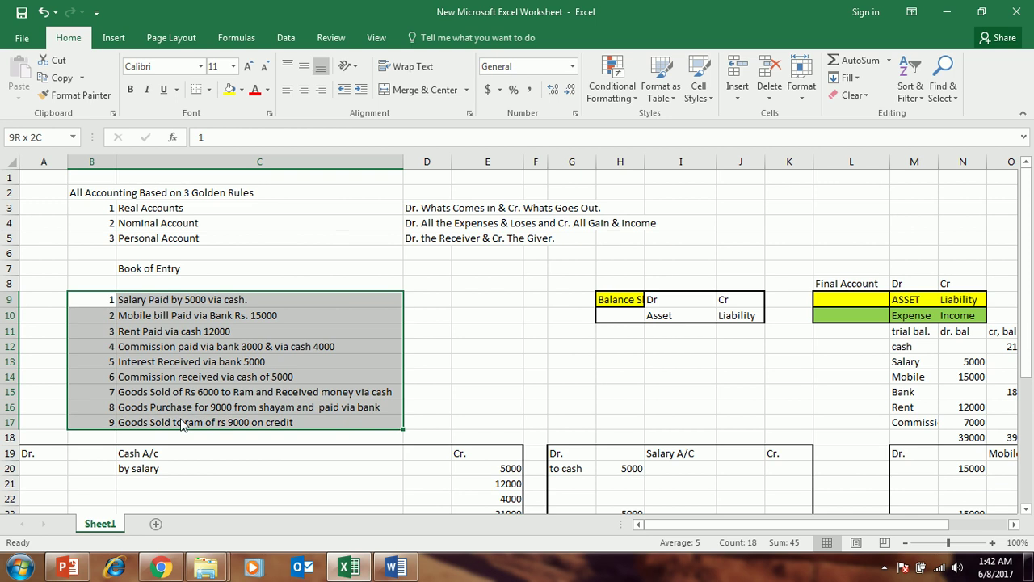
{"action": "left_click", "coordinate": [182, 425]}
{"action": "left_click_drag", "start_coordinate": [111, 300], "coordinate": [178, 424]}
{"action": "left_click", "coordinate": [178, 424]}
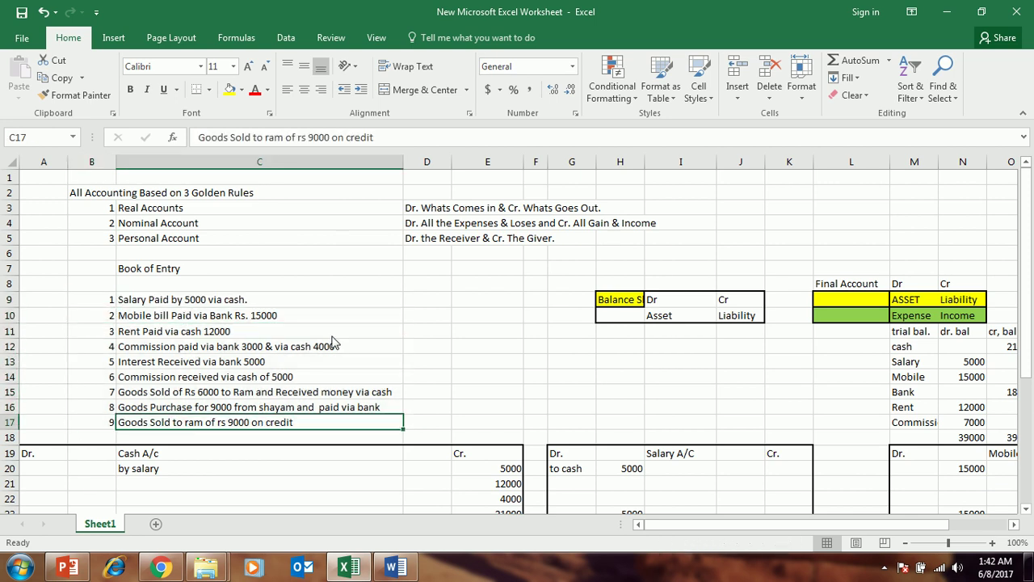
{"action": "scroll", "coordinate": [336, 346], "scroll_direction": "down", "scroll_amount": 8}
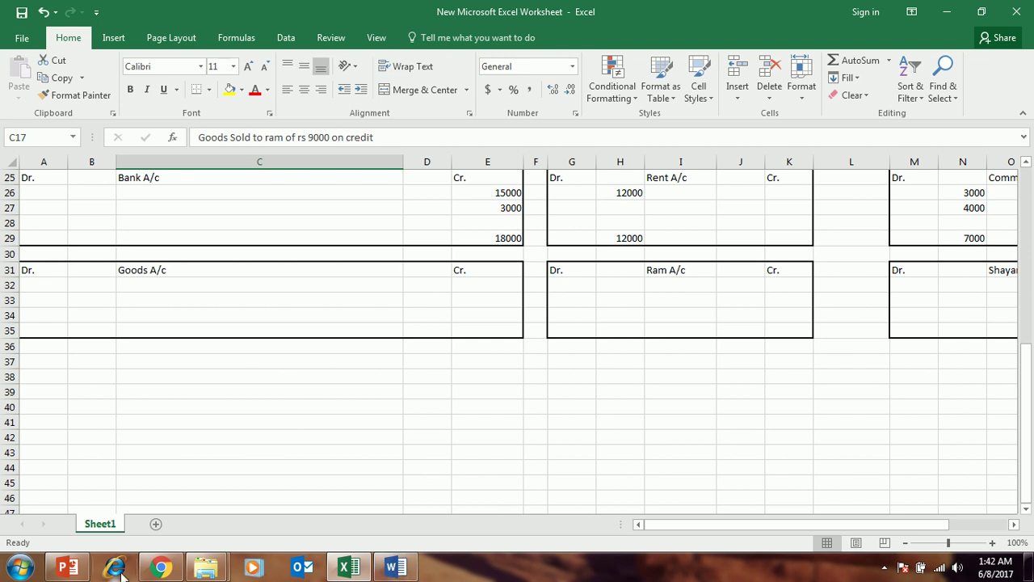
Step: Switch to PowerPoint, advance to the "SAP FI Module Course Contents" slide and open its embedded Word document
{"action": "left_click", "coordinate": [79, 572]}
{"action": "scroll", "coordinate": [394, 354], "scroll_direction": "down", "scroll_amount": 1}
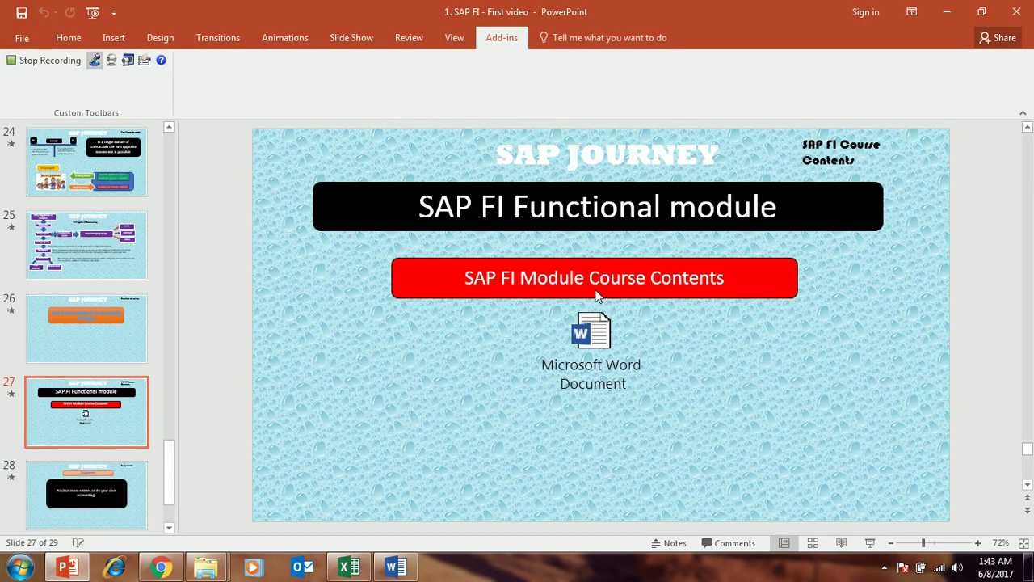
{"action": "left_click", "coordinate": [598, 333]}
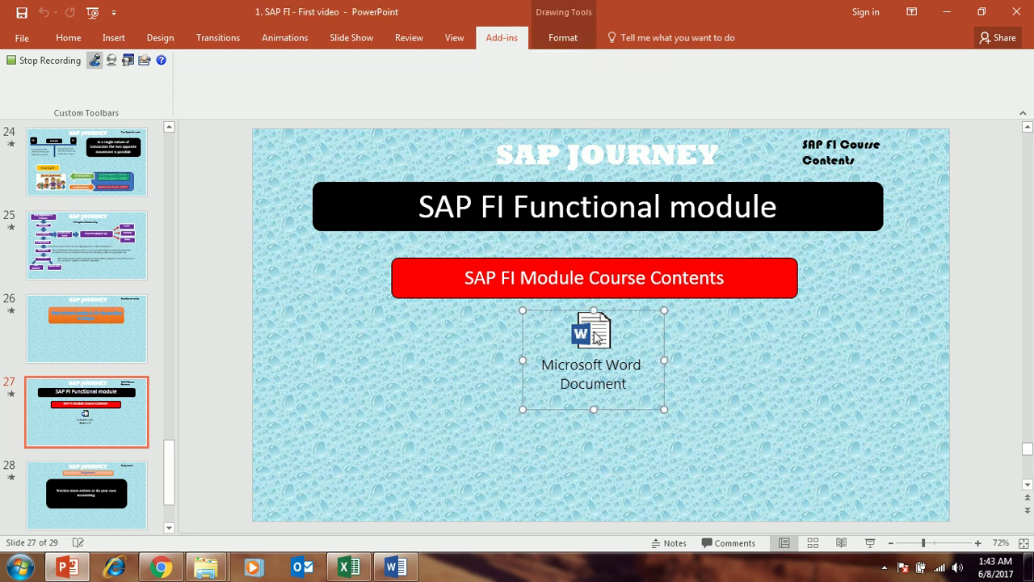
{"action": "double_click", "coordinate": [595, 333]}
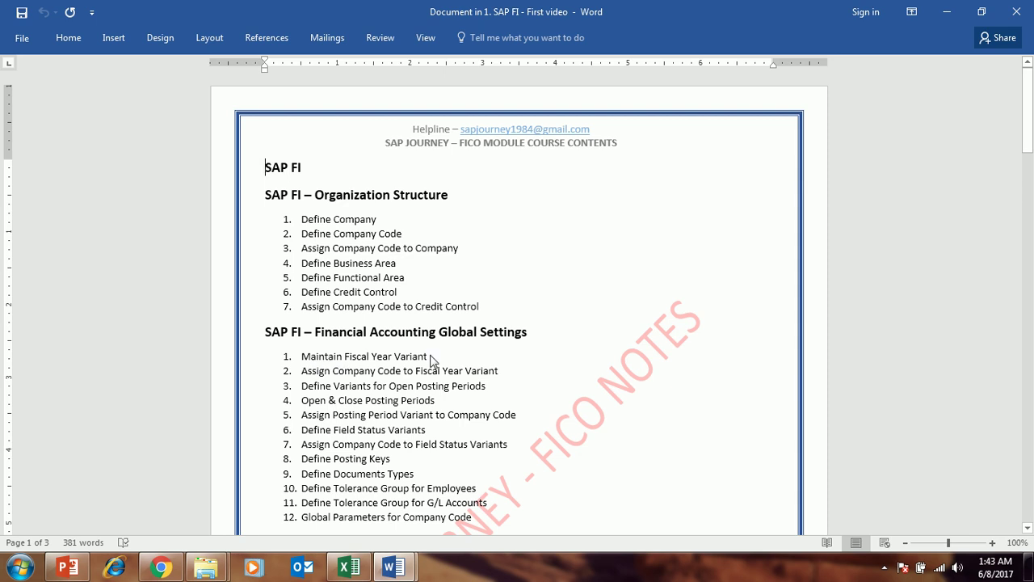
Step: Examine "Maintain Fiscal Year Variant" and "Define Variants for Open Posting Periods" in the course contents, referring to the "Next year" drawing in between
{"action": "left_click_drag", "start_coordinate": [430, 360], "coordinate": [322, 362]}
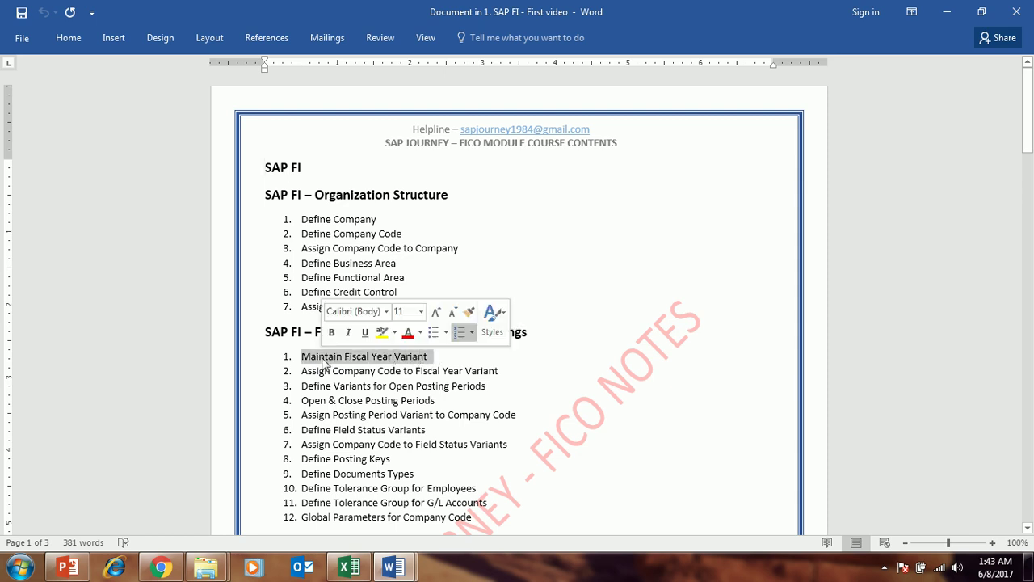
{"action": "left_click", "coordinate": [396, 568]}
{"action": "left_click", "coordinate": [342, 489]}
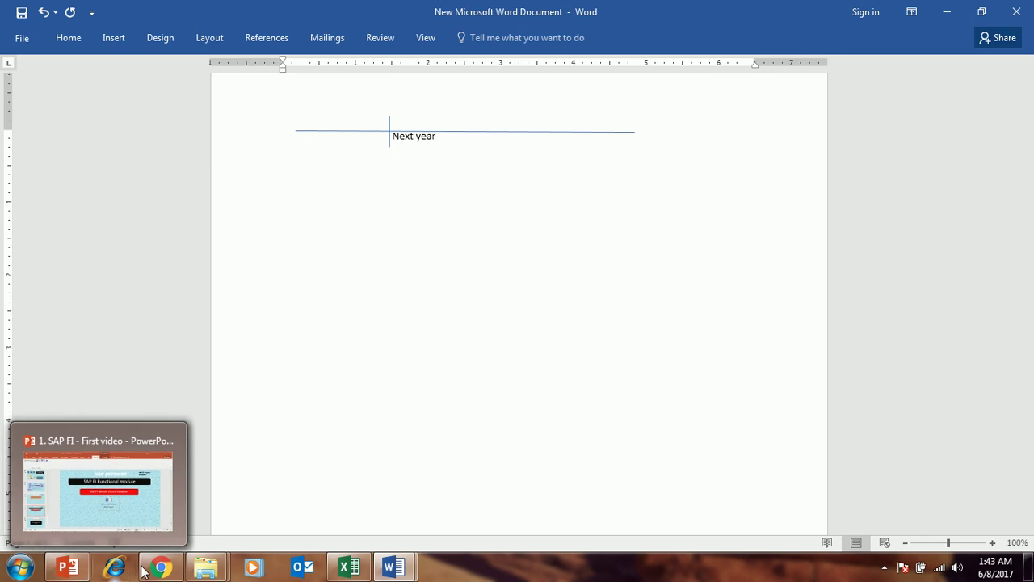
{"action": "mouse_move", "coordinate": [394, 568]}
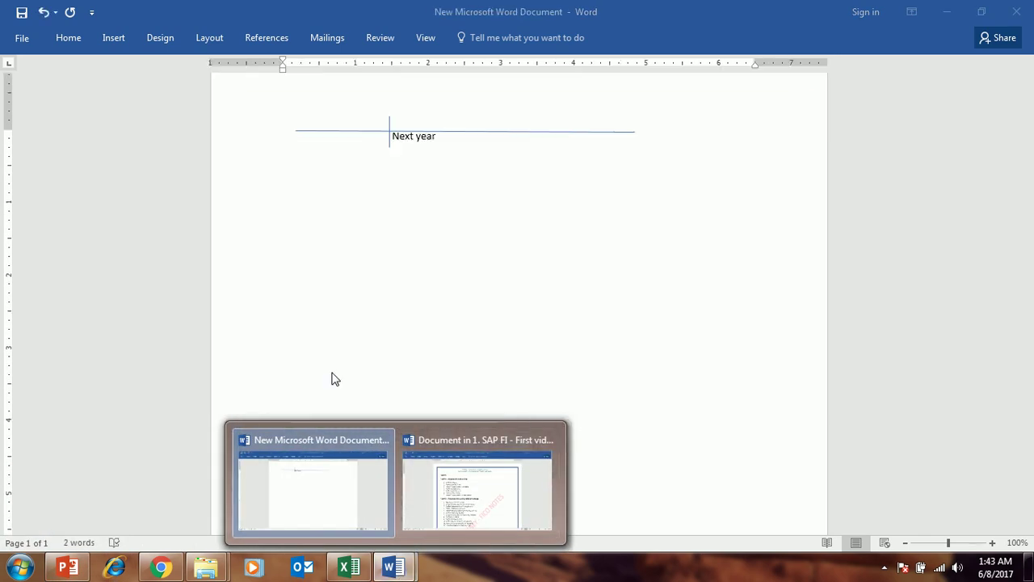
{"action": "left_click", "coordinate": [460, 493]}
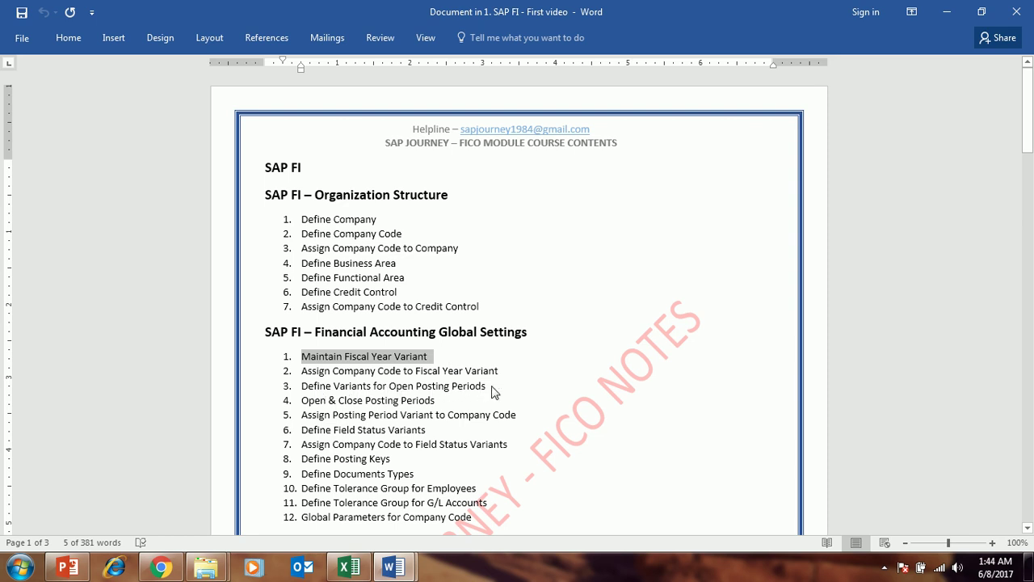
{"action": "left_click_drag", "start_coordinate": [495, 392], "coordinate": [315, 394]}
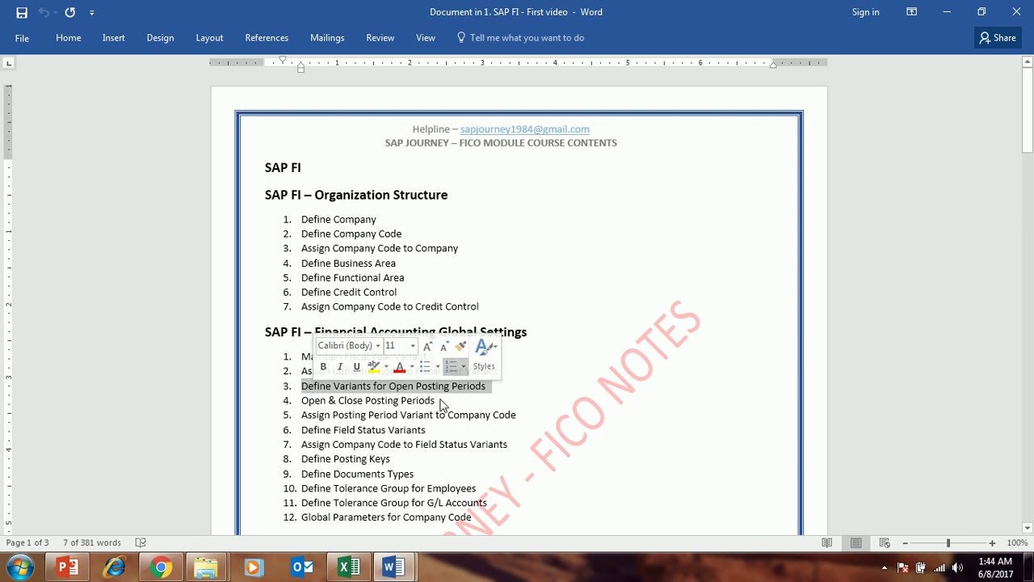